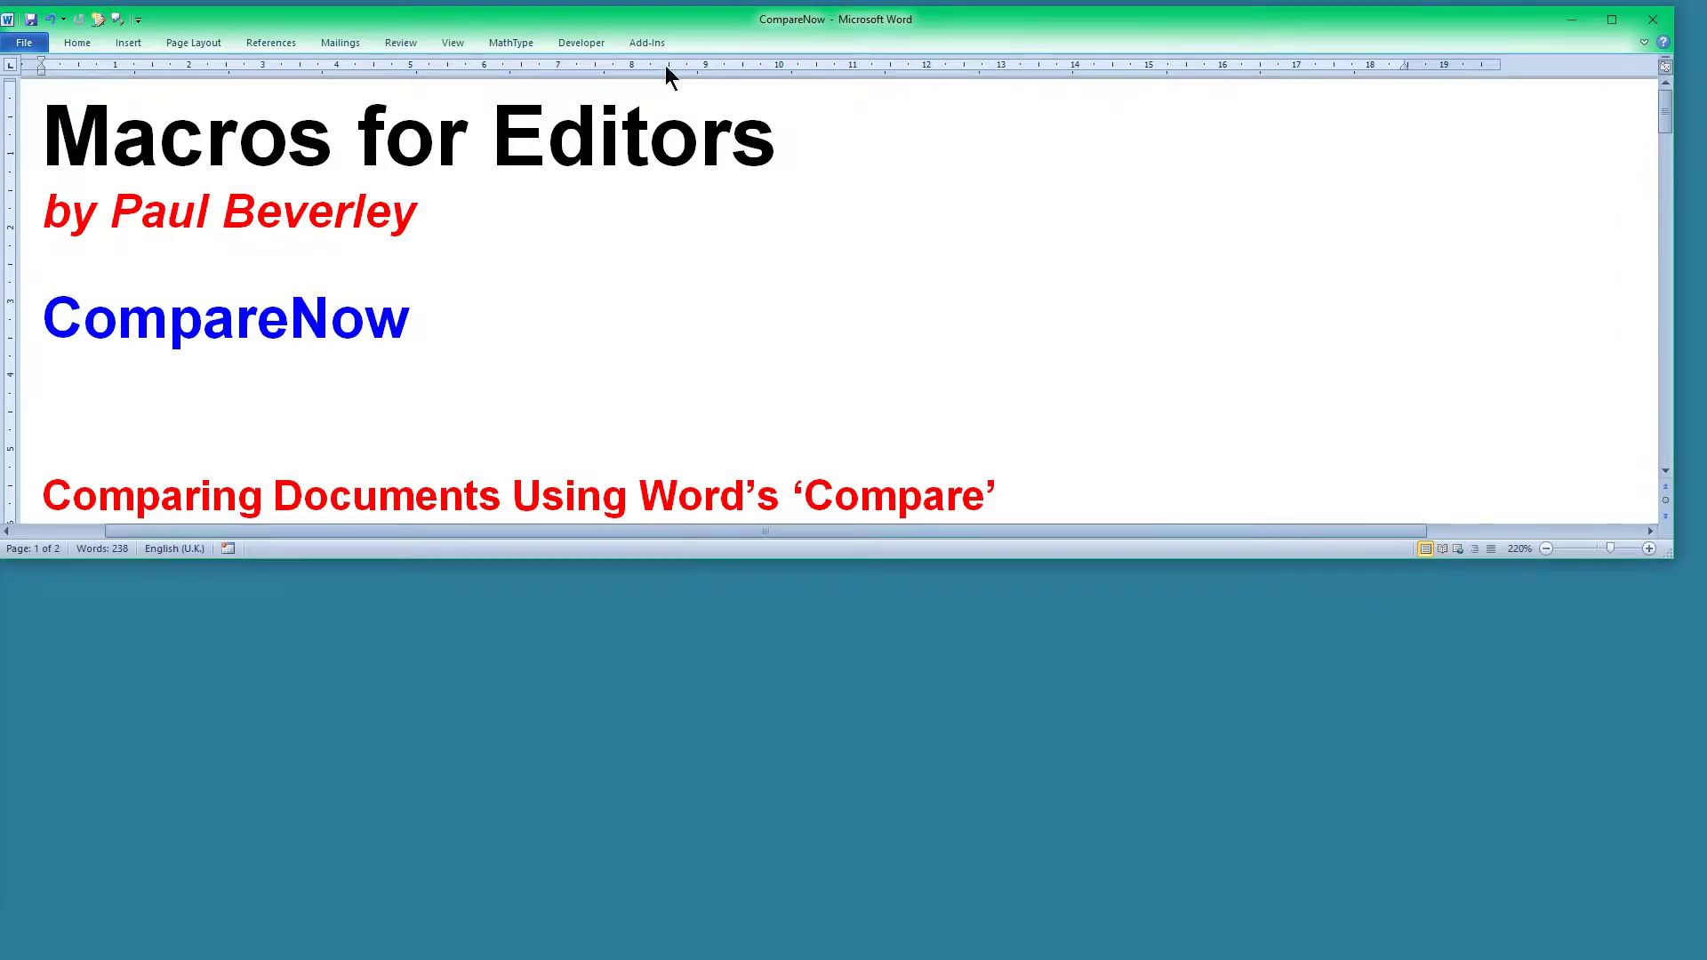
Step: Open Word's Compare Documents dialog from the Review ribbon's Compare menu
click(1644, 43)
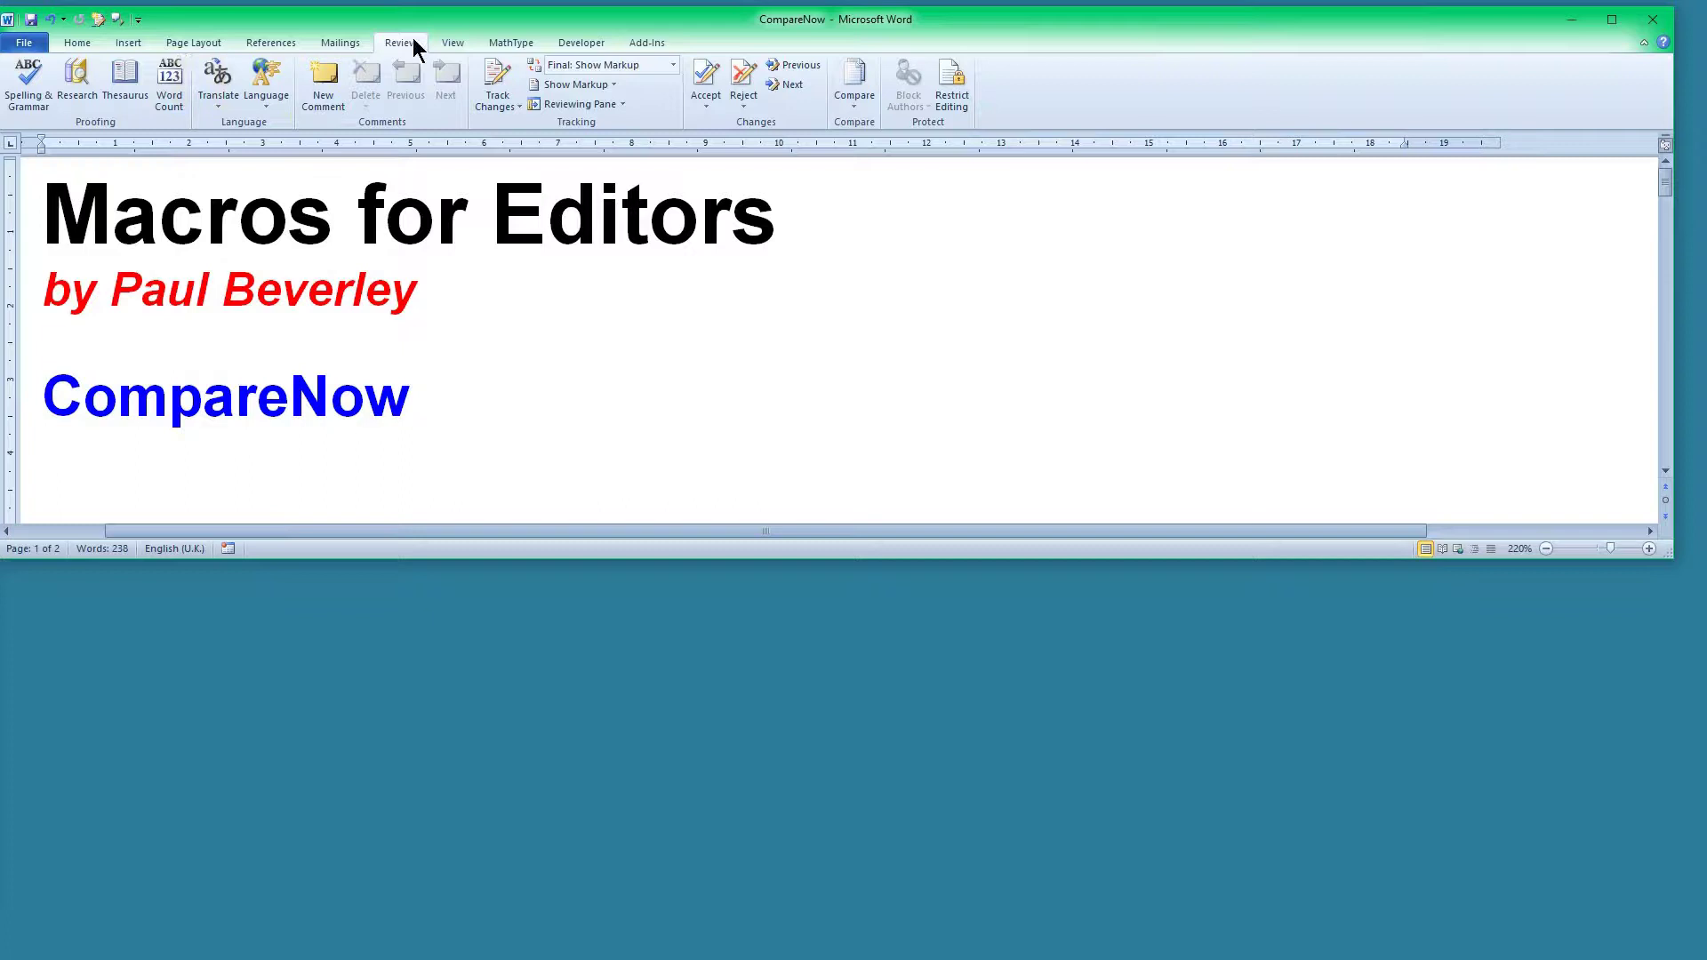
click(854, 75)
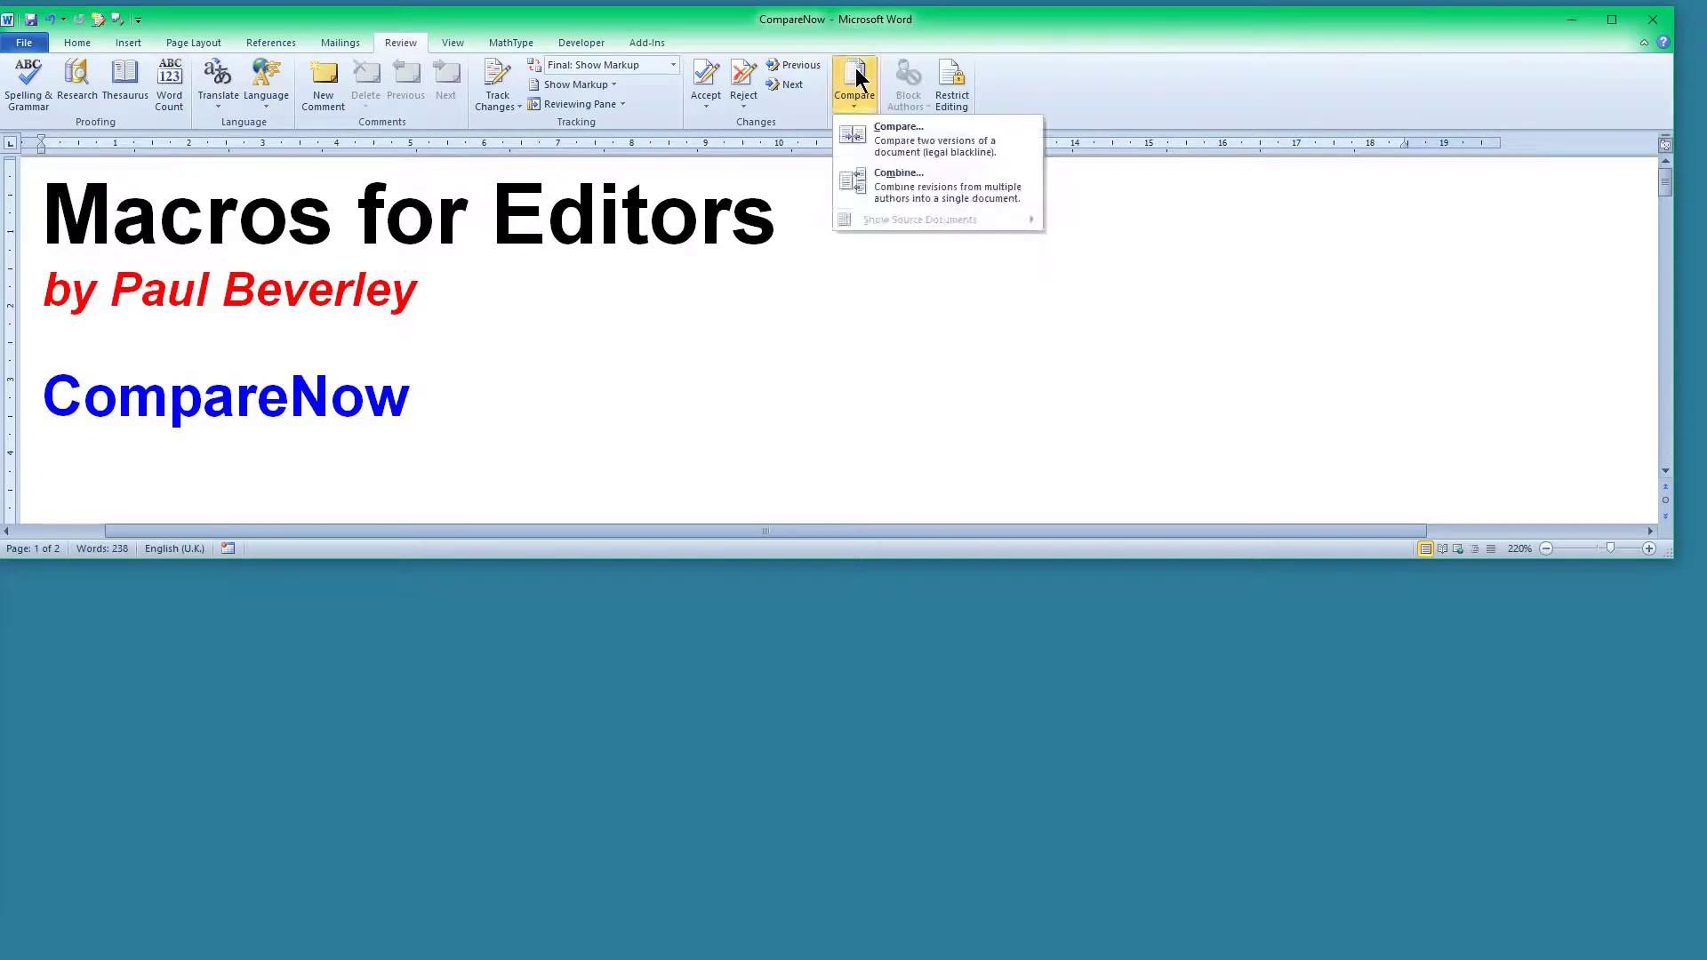
click(929, 149)
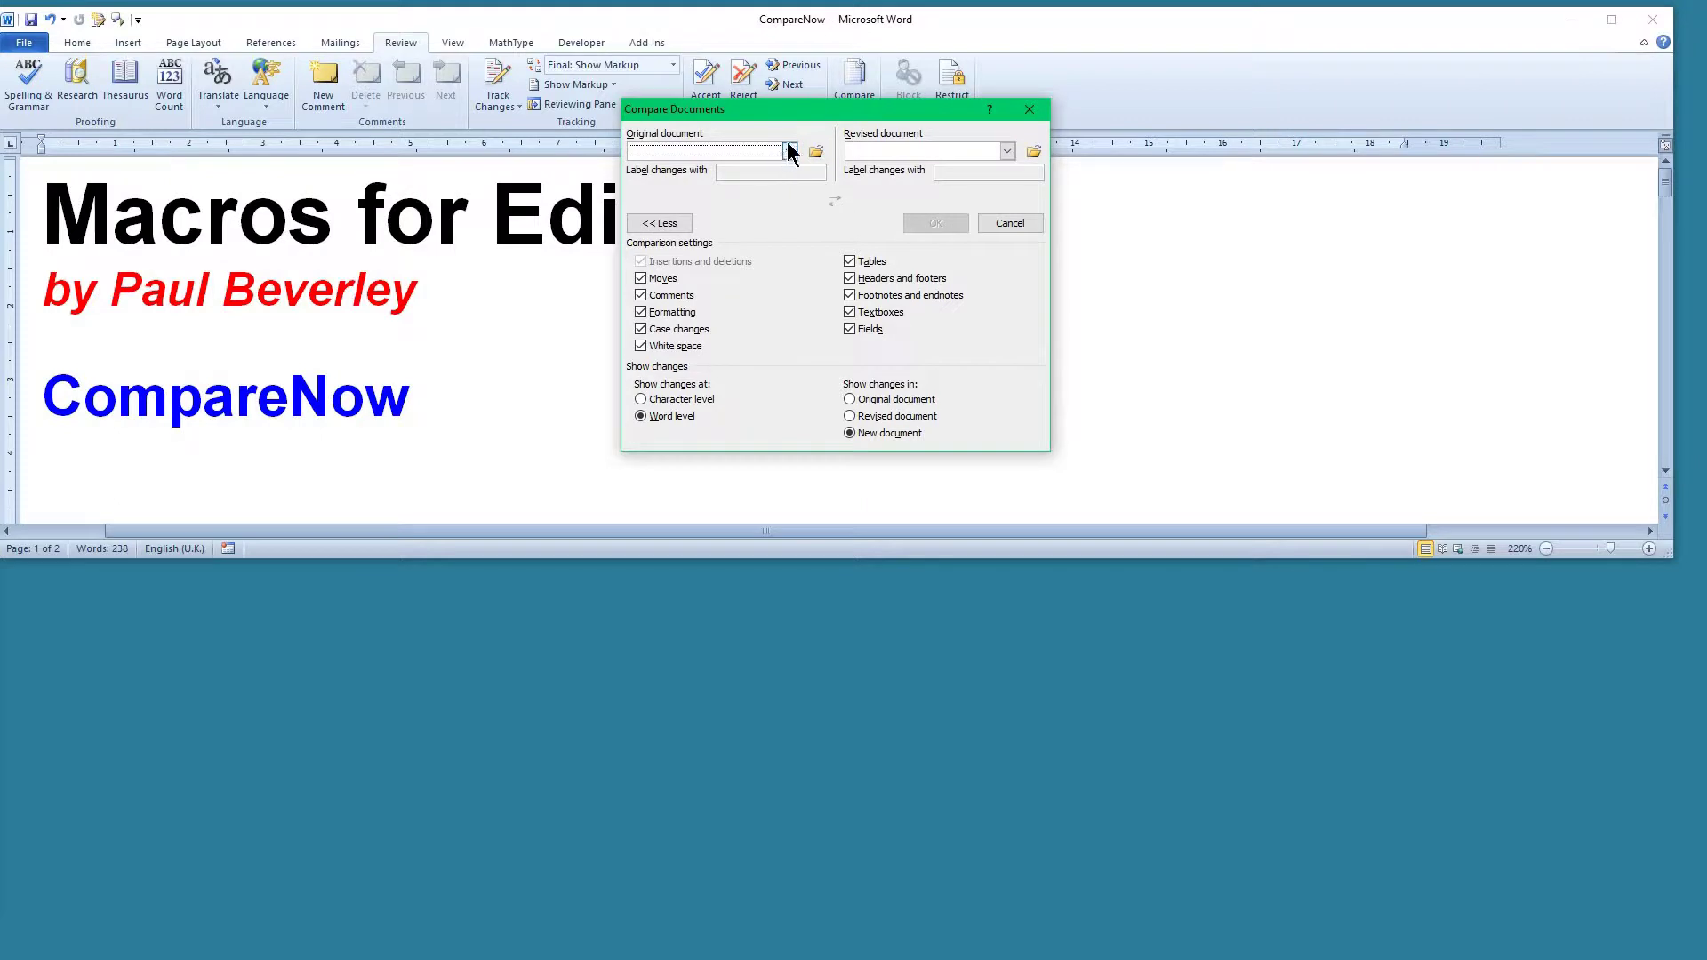
Step: Browse the Original and Revised document lists to see which open files can be compared
click(790, 151)
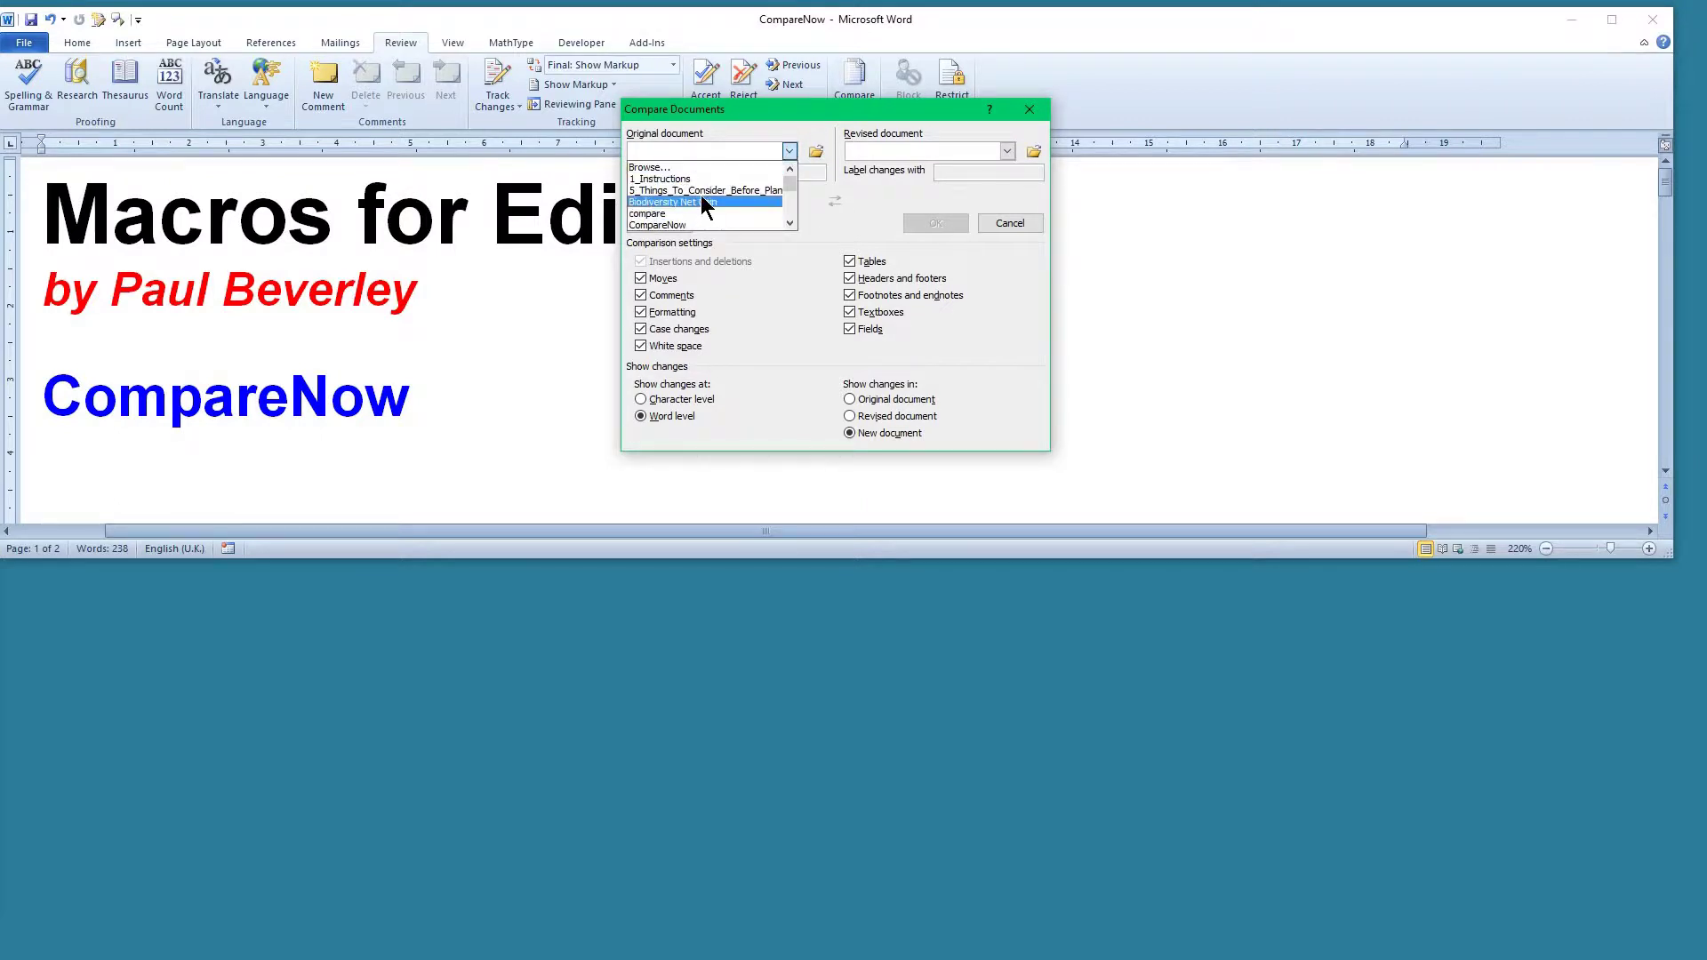
click(1010, 152)
click(1010, 151)
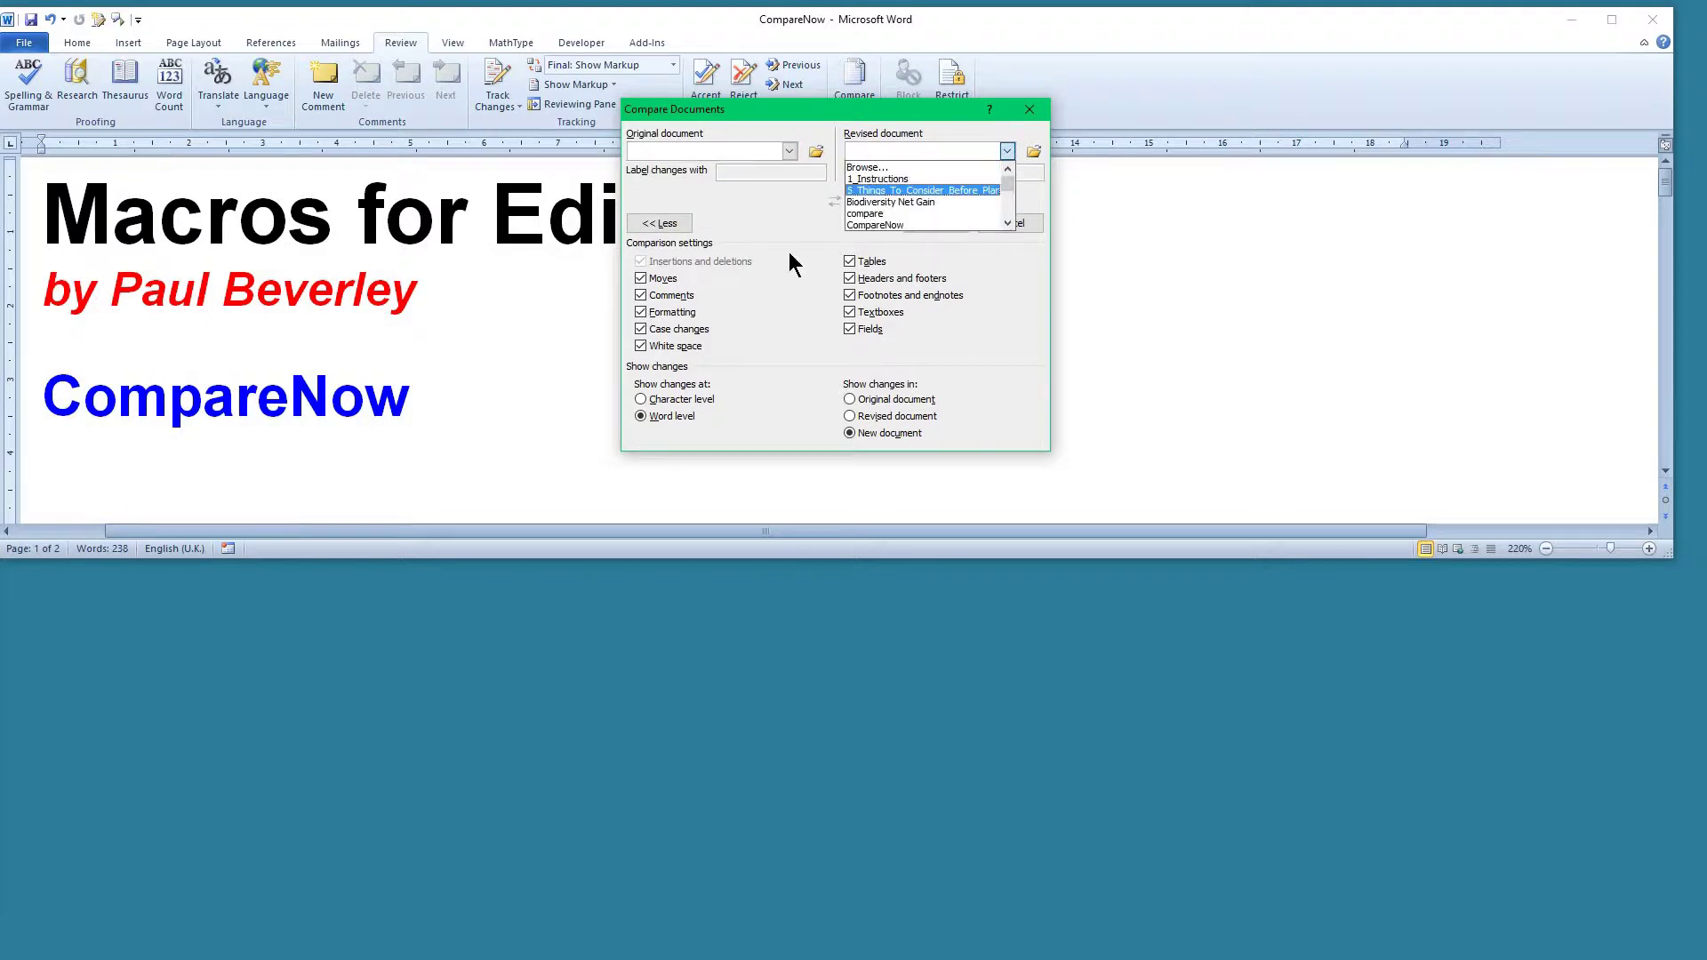
key(Down)
key(Down)
key(Down)
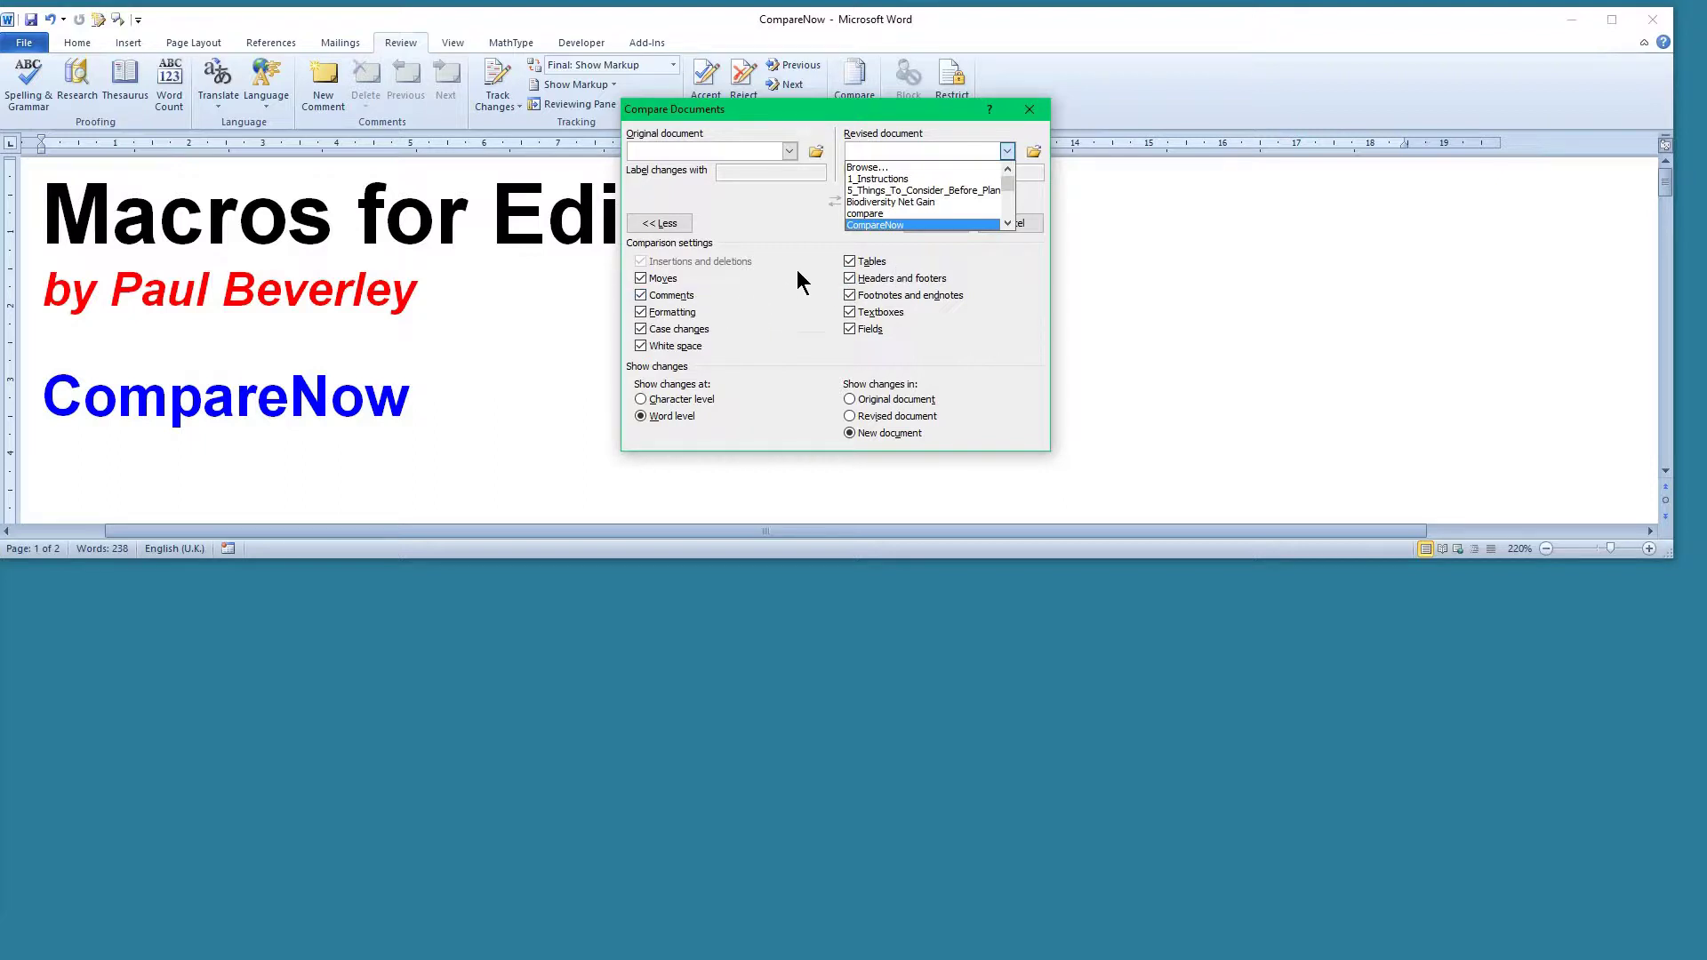
click(1031, 112)
Step: Close the Compare dialog without comparing, and bring Sample One and Sample Two in front of CompareNow
click(1032, 112)
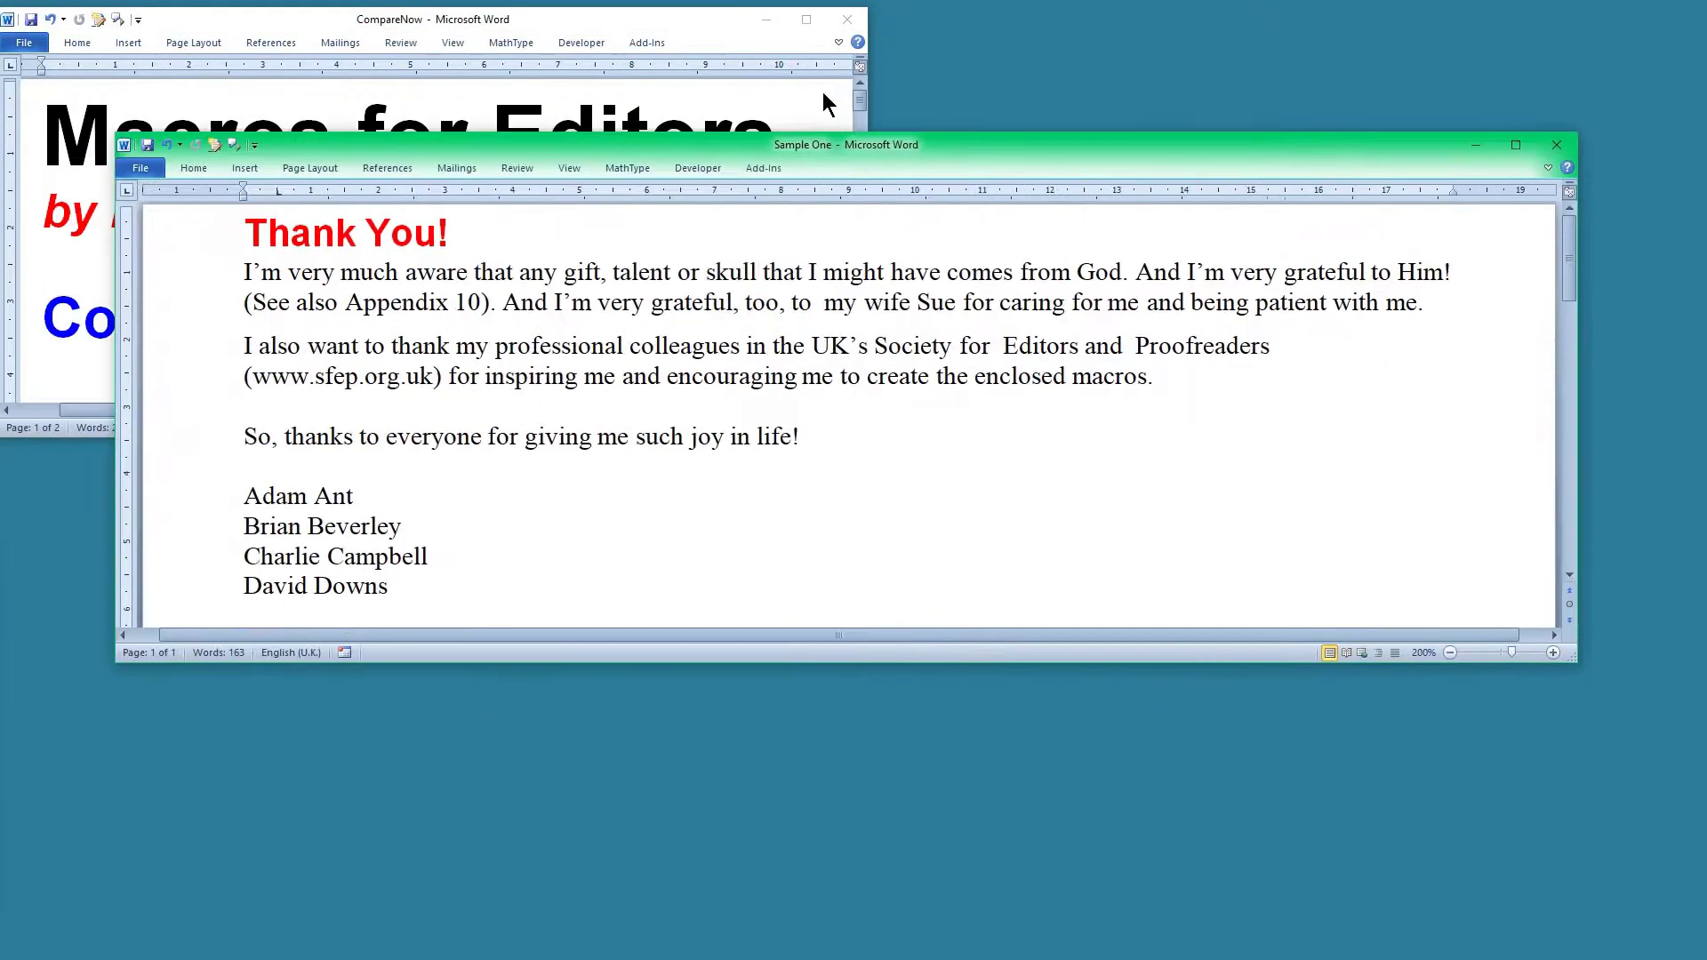
drag(823, 92, 751, 34)
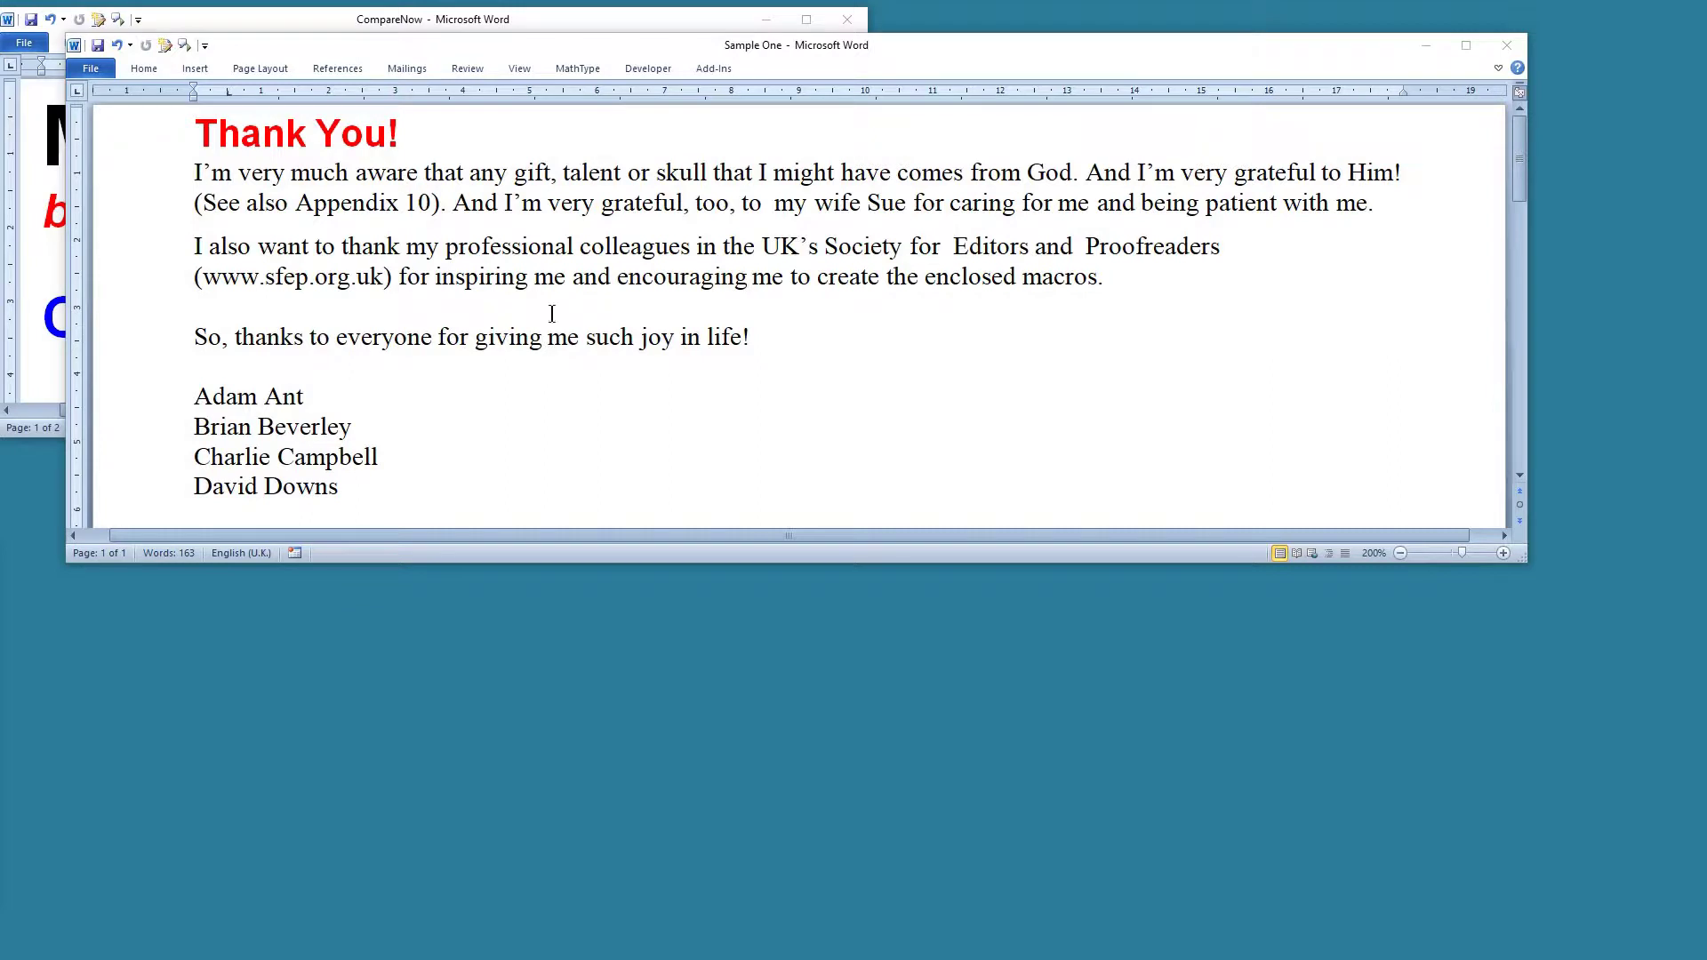
key(alt+Tab)
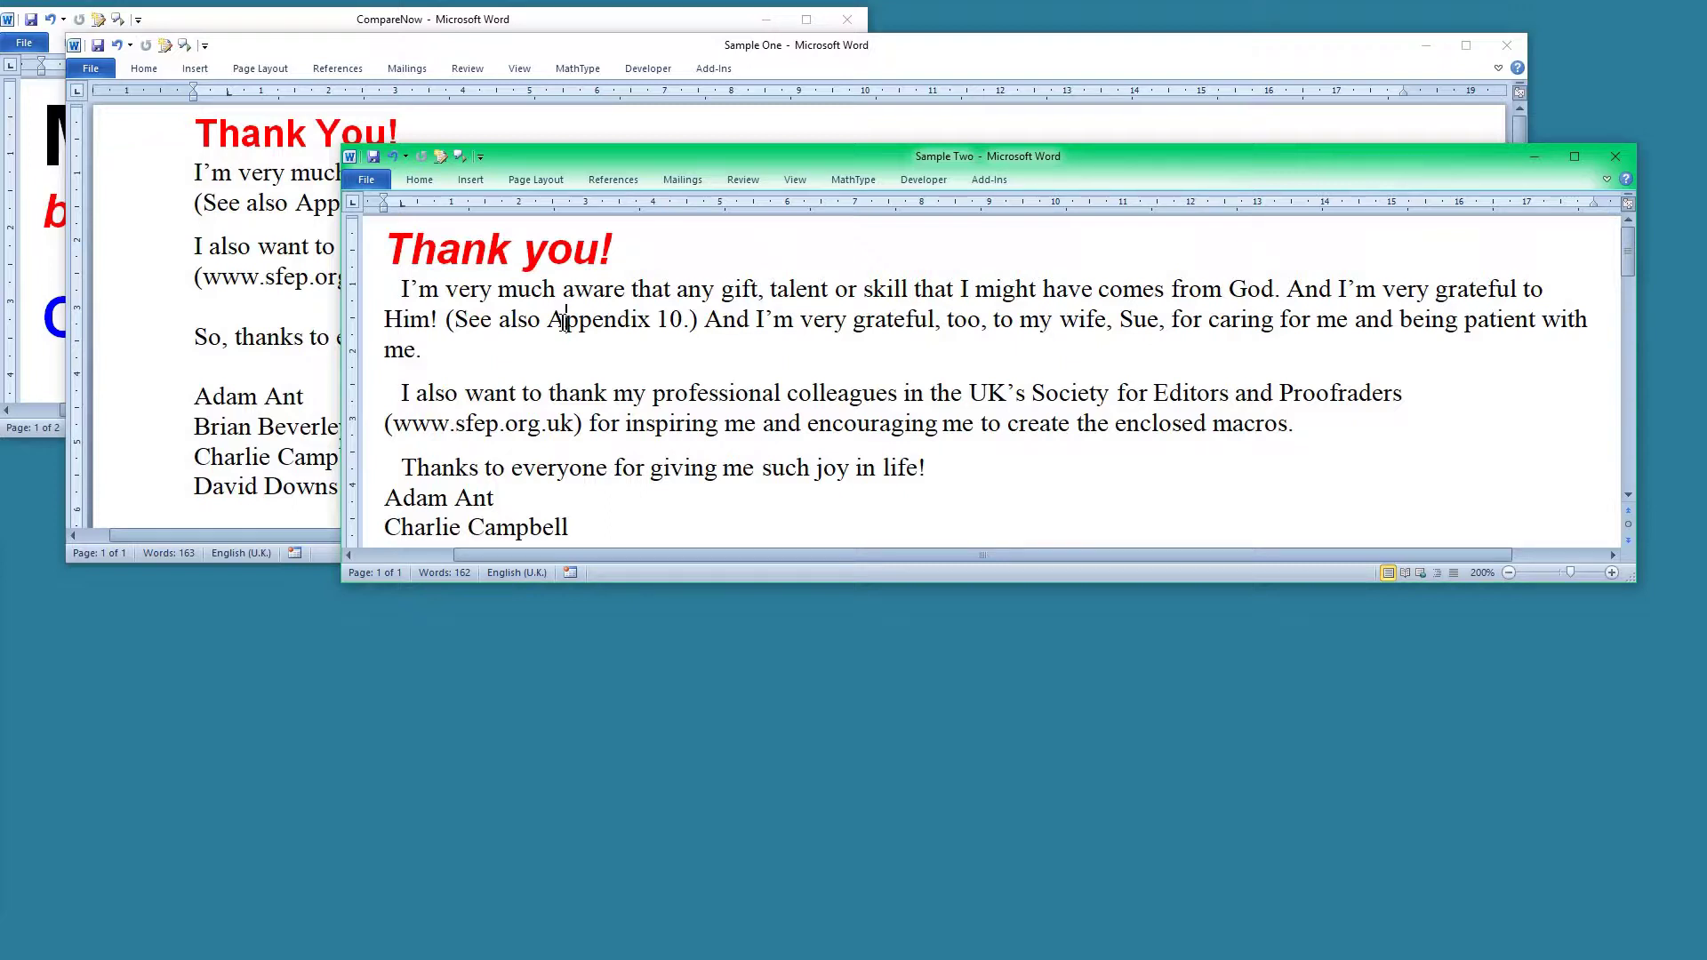
Step: Start CompareNow, cancel it, then resize and minimize the zzSwitchList window
key(ctrl+alt+c)
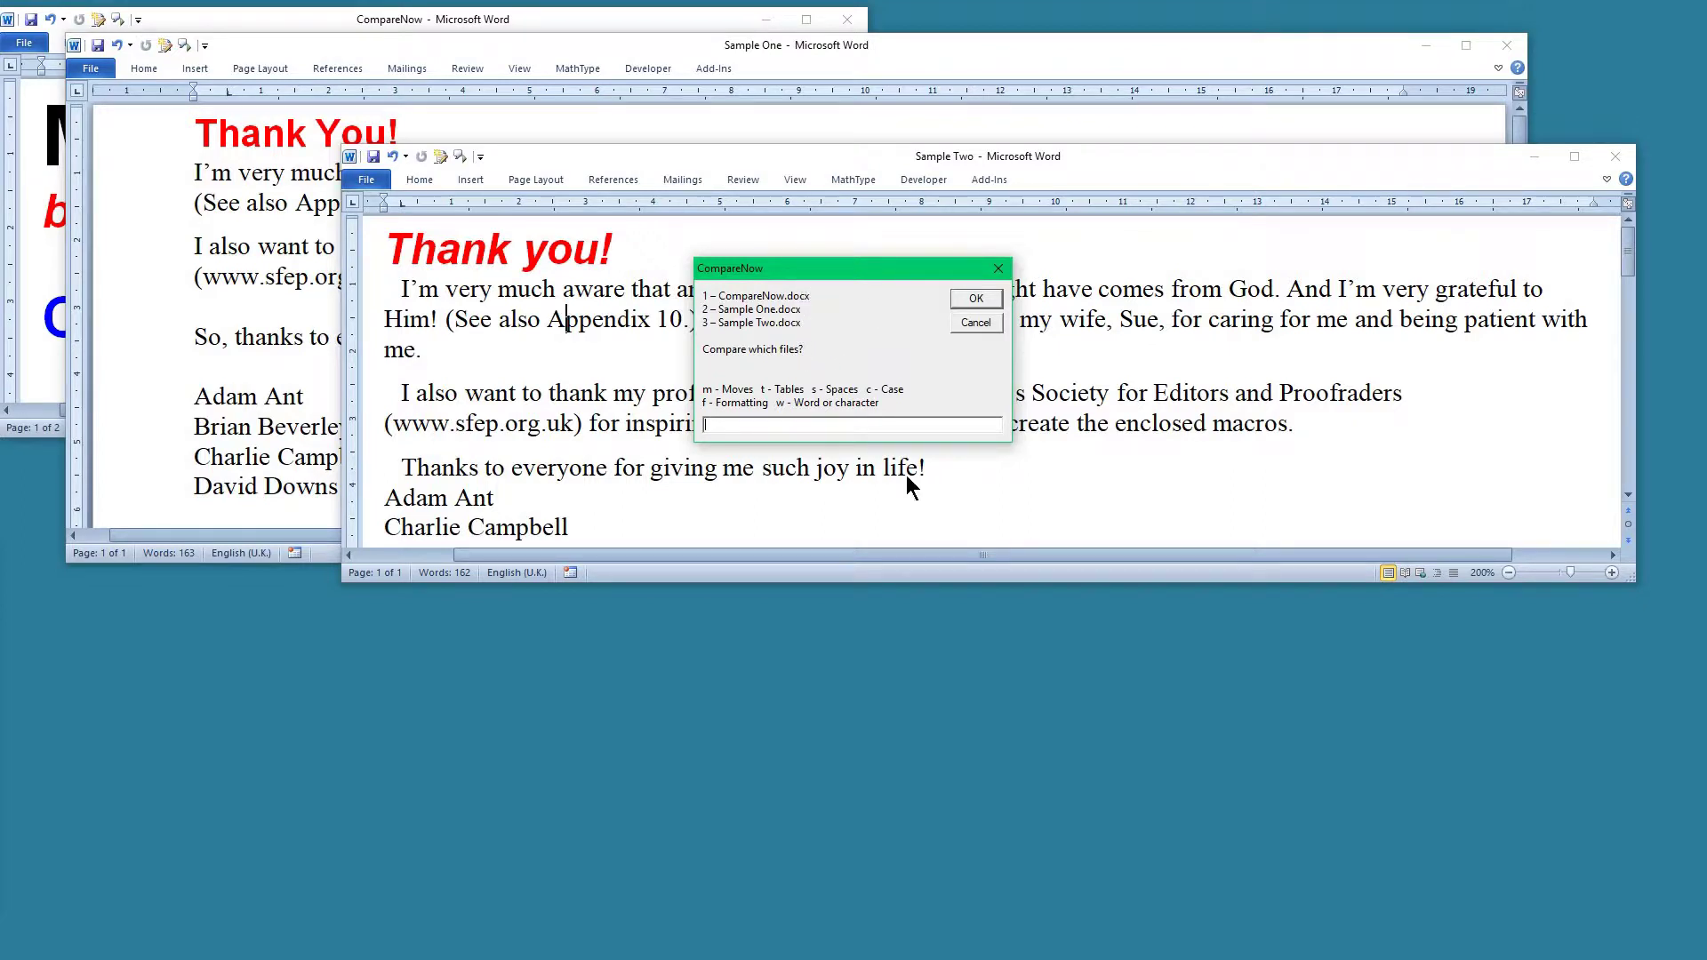
click(973, 323)
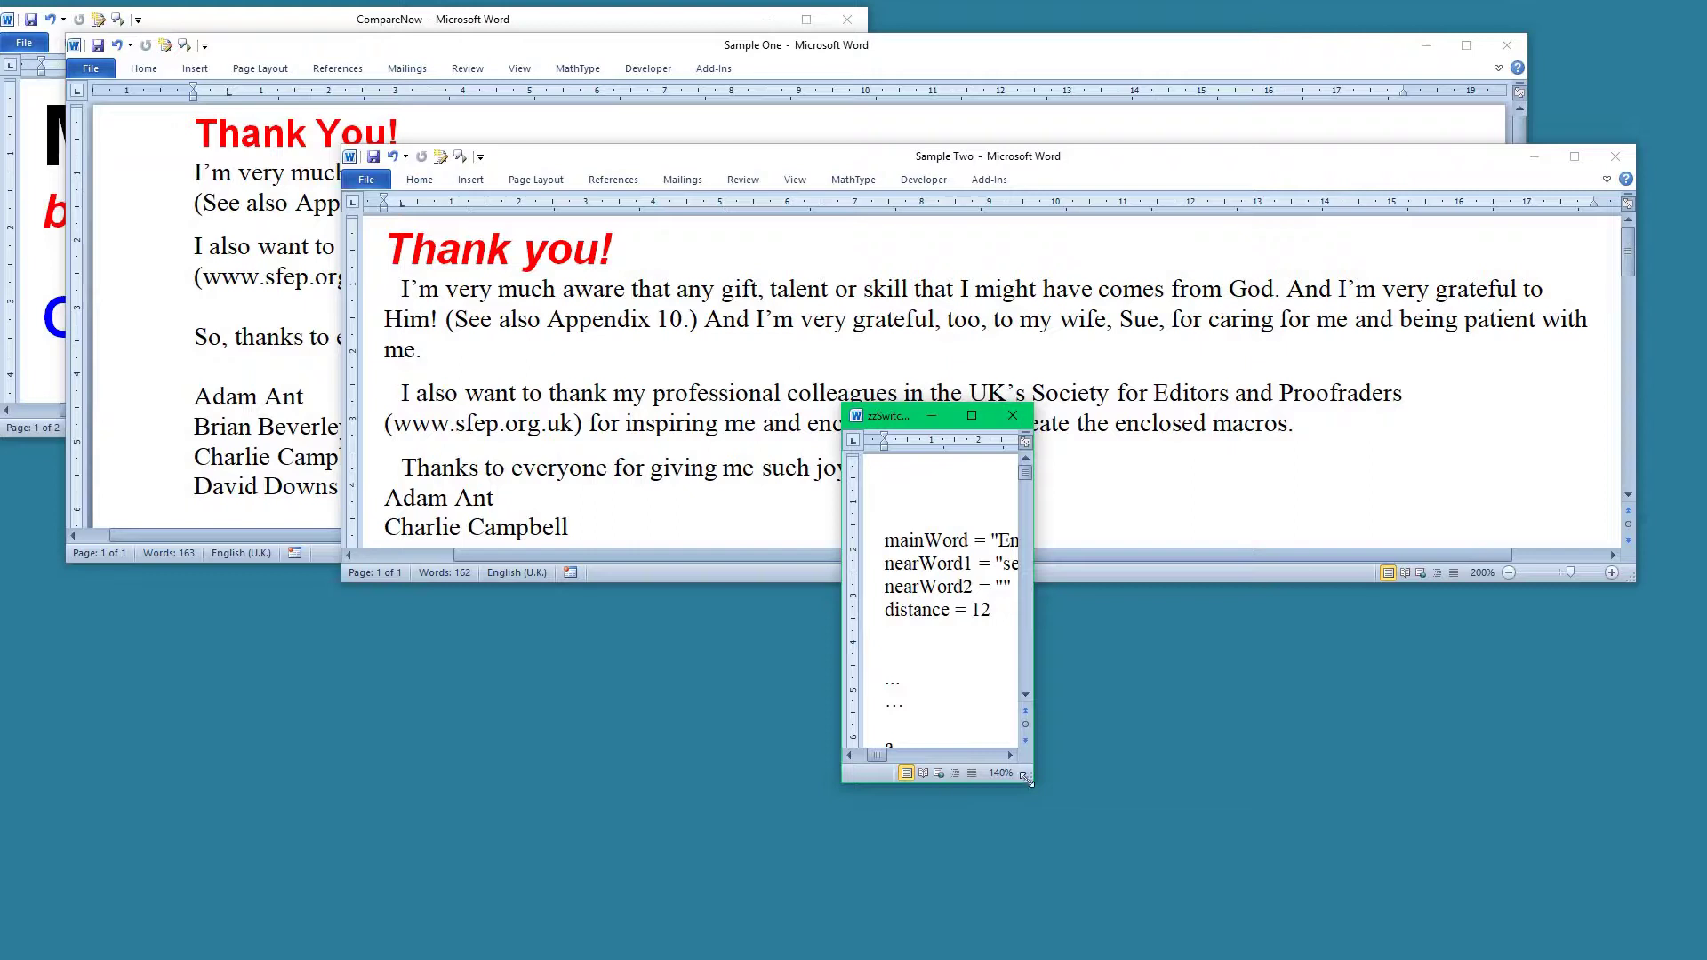
drag(1031, 781, 1220, 883)
drag(1188, 824, 1023, 800)
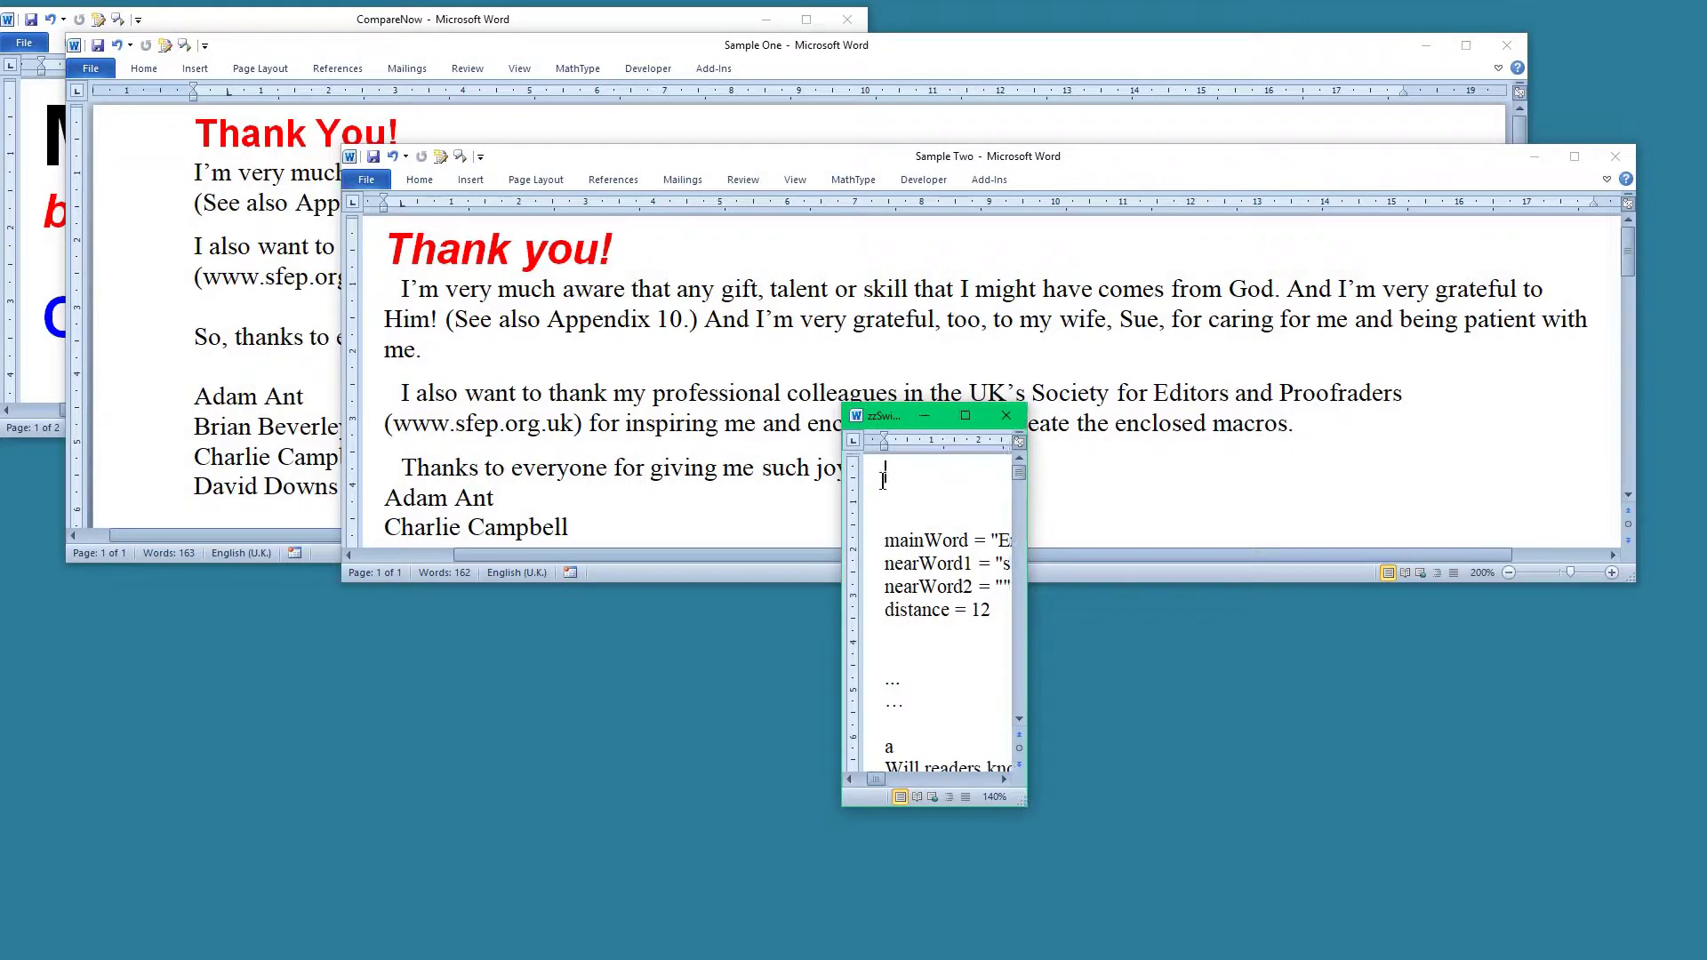
drag(887, 417, 861, 423)
key(super+Down)
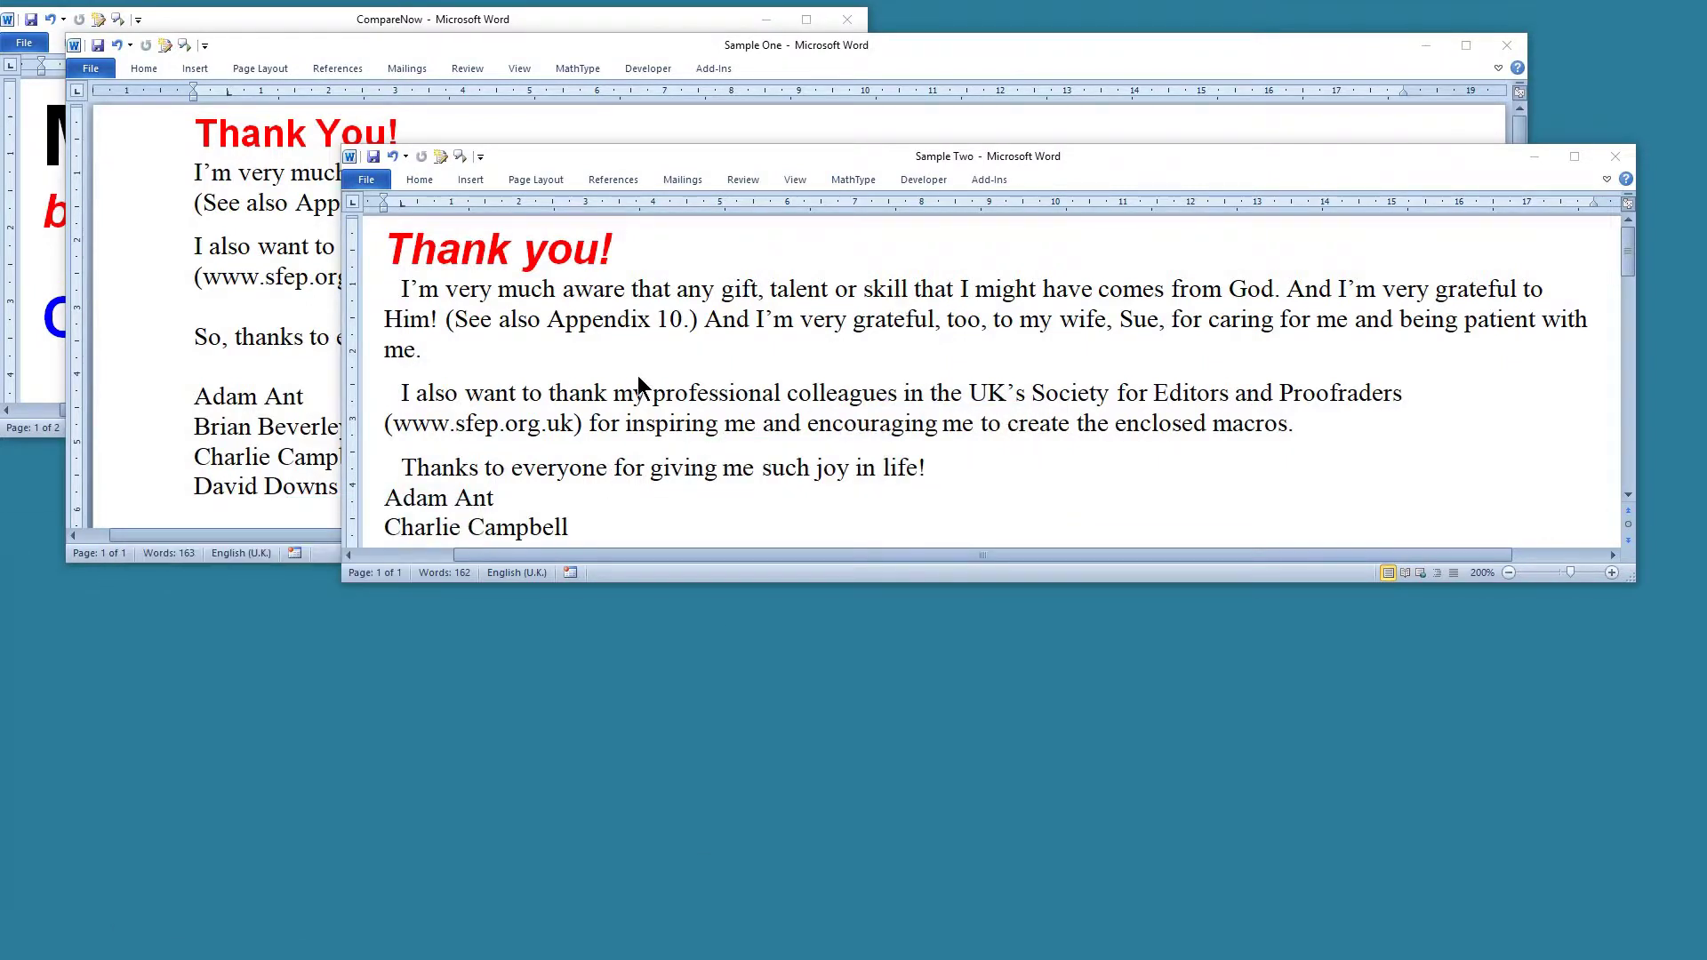
Step: Rerun CompareNow from Sample Two and enter files 2 and 3 for comparison
key(alt+Tab)
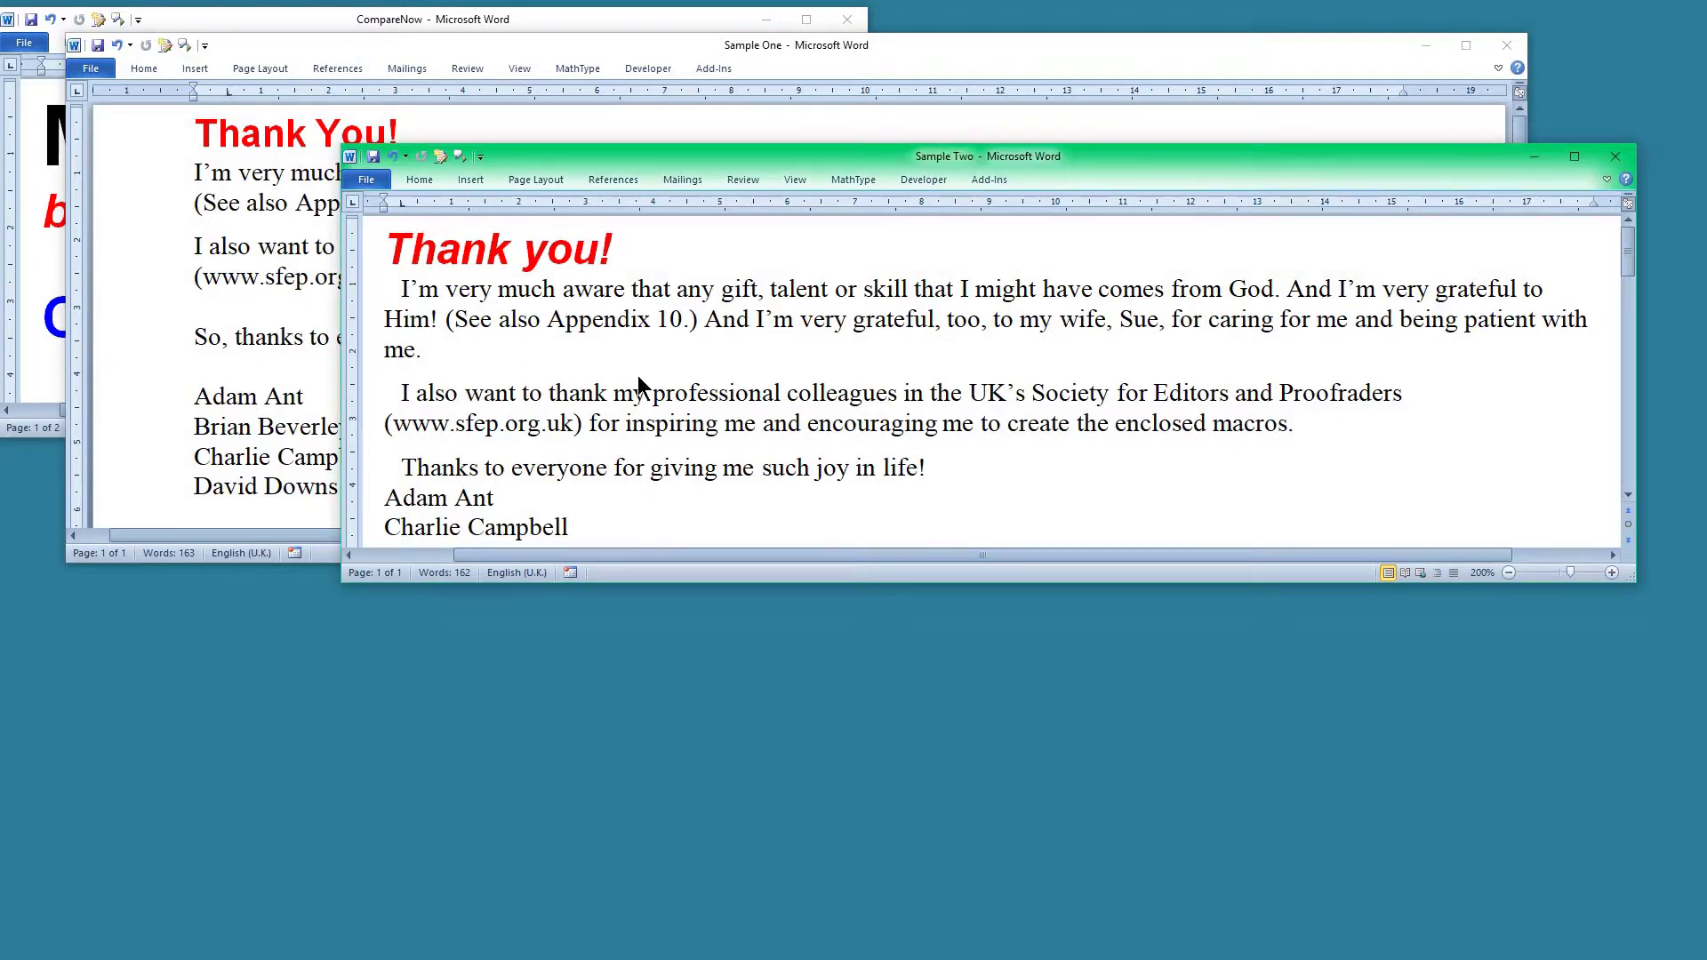
key(ctrl+alt+c)
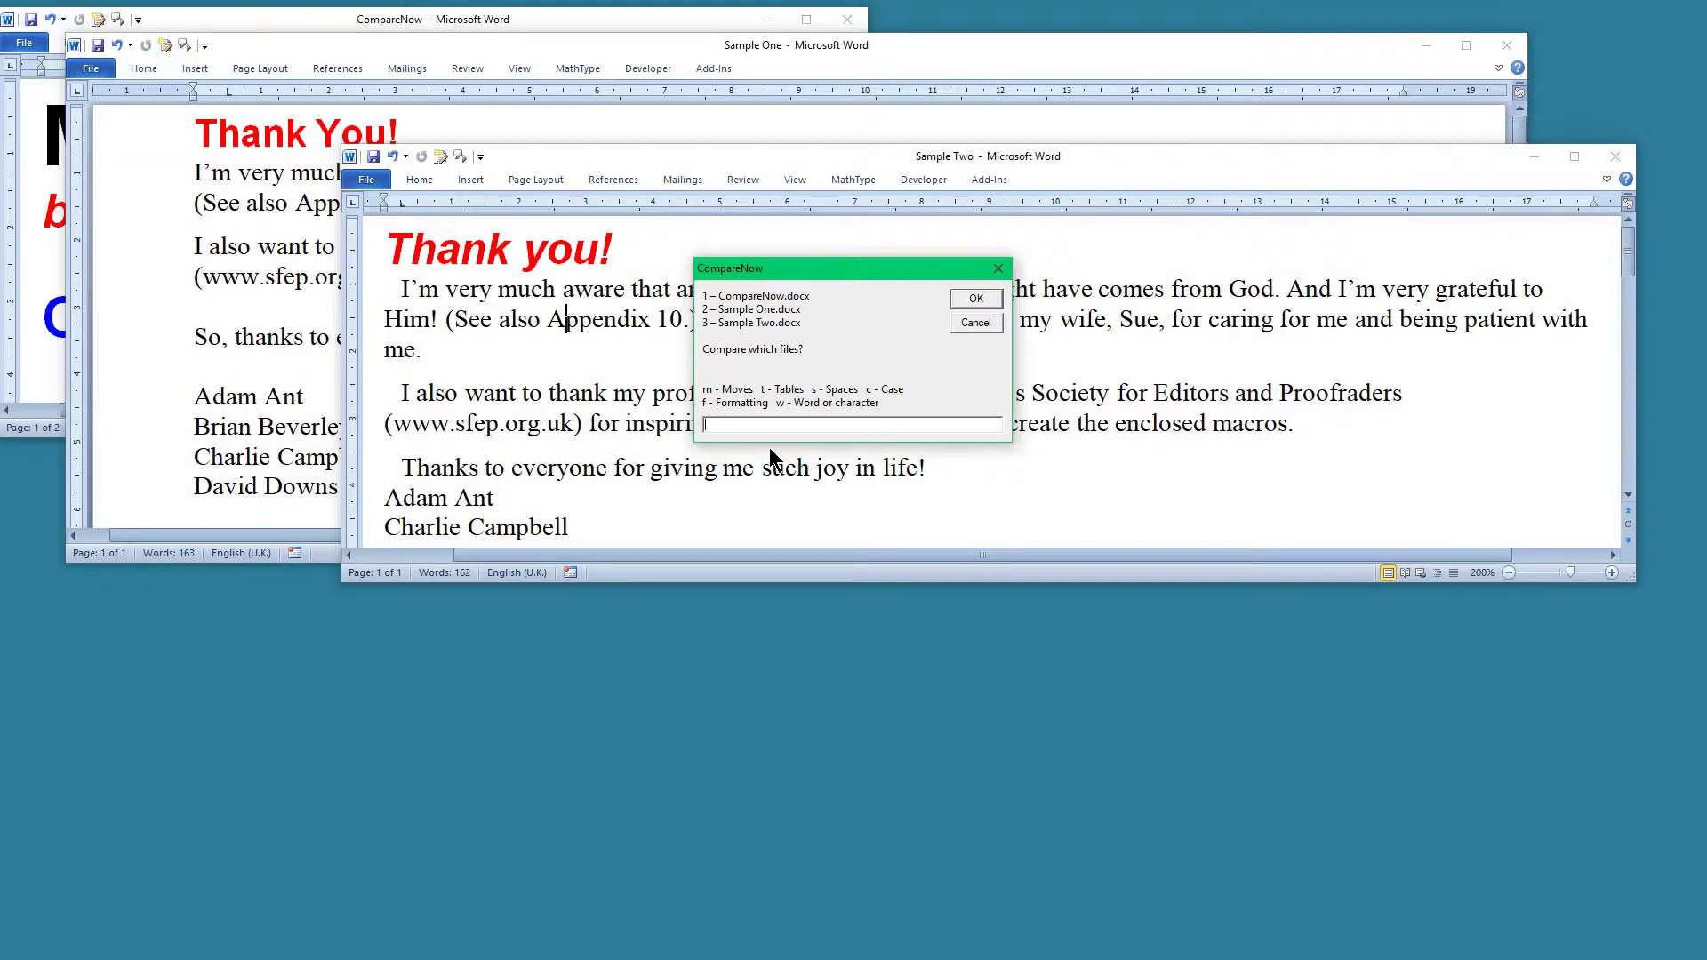
text(23)
Step: Compare Sample One with Sample Two, inspect the changed letters in 'skill', then close Document20 unsaved
click(975, 299)
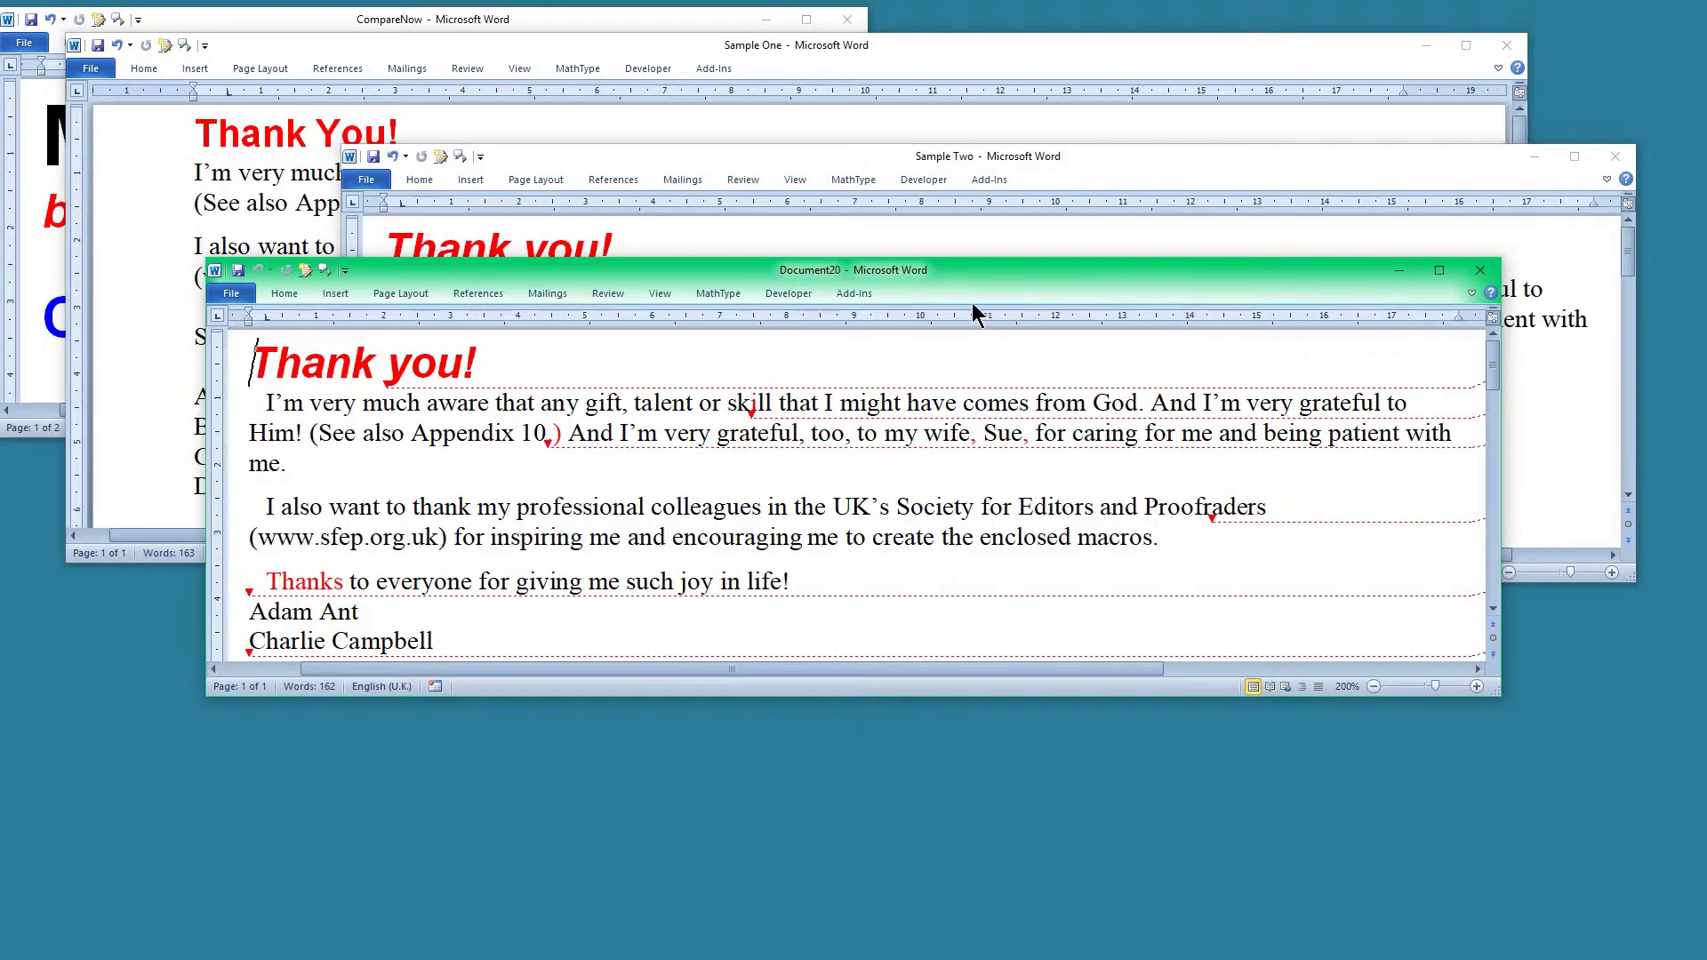
drag(1047, 278, 796, 2)
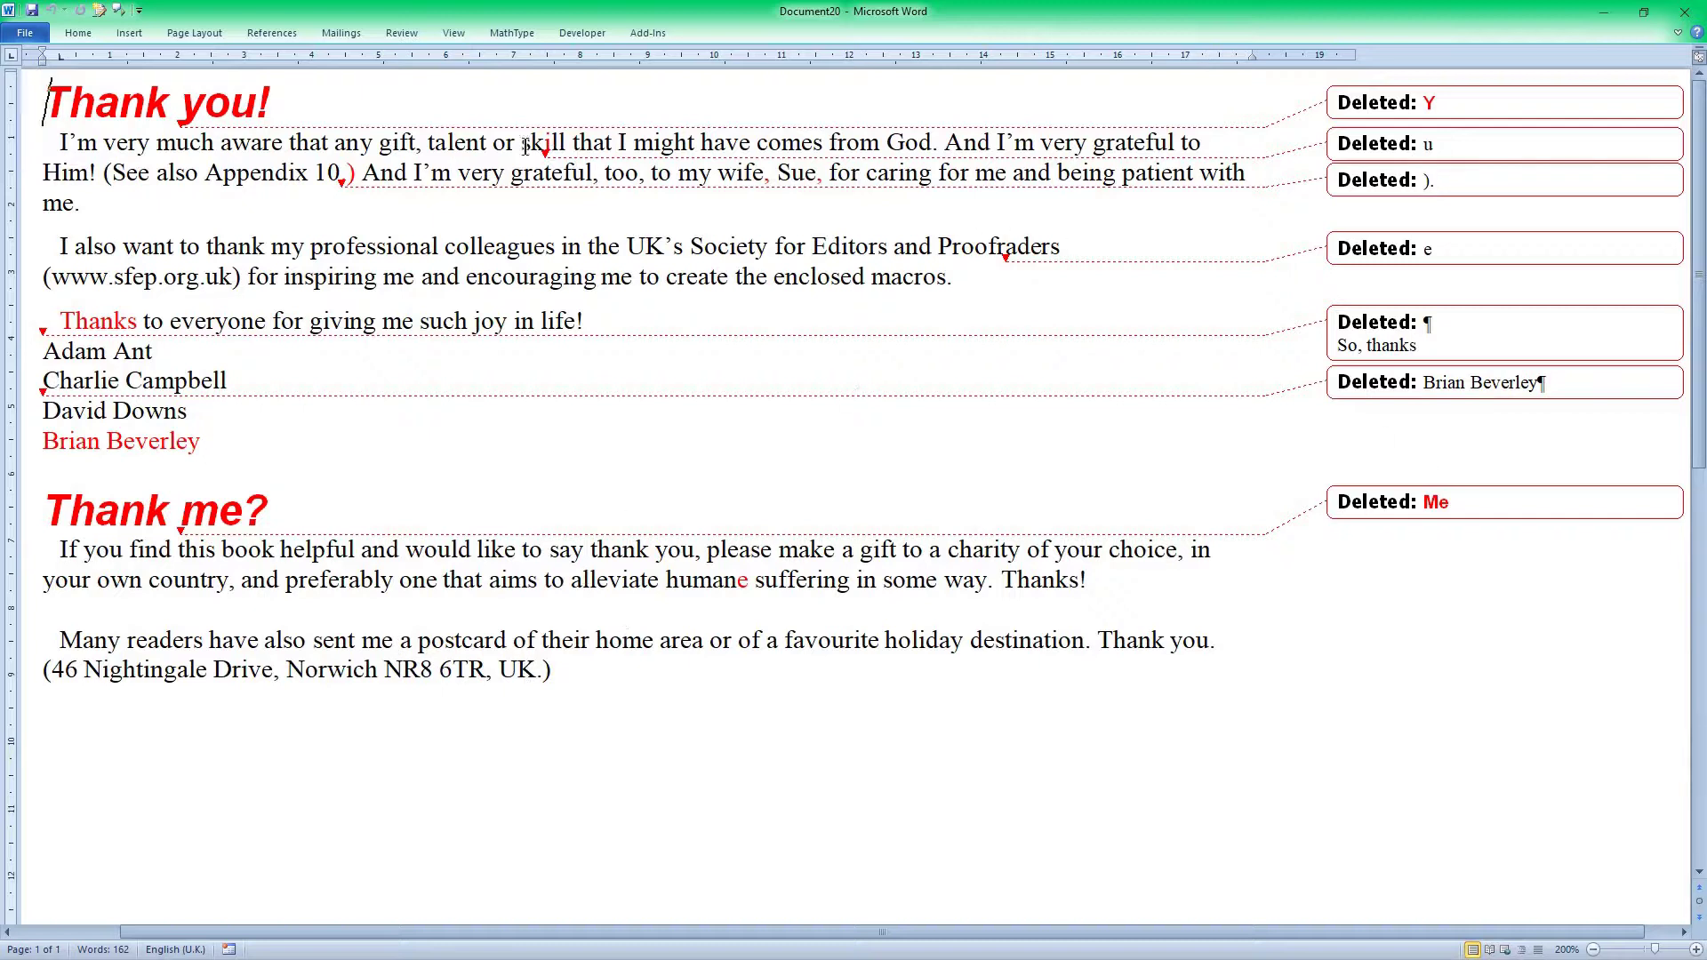
drag(520, 144, 566, 145)
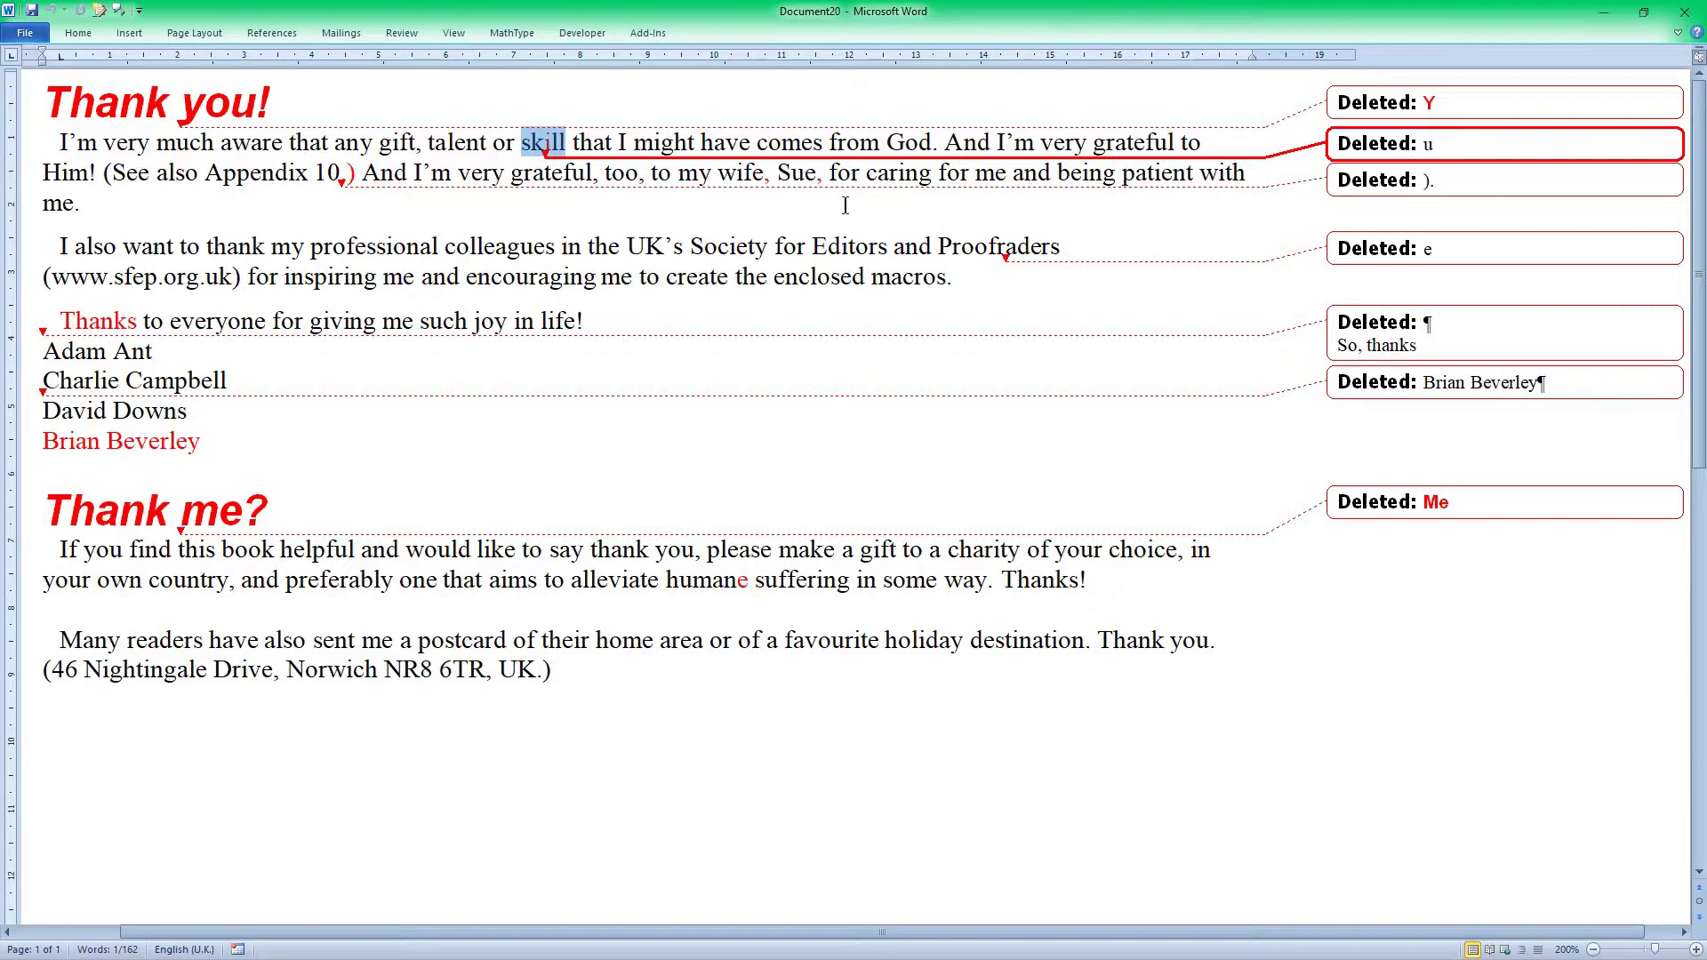
click(1686, 12)
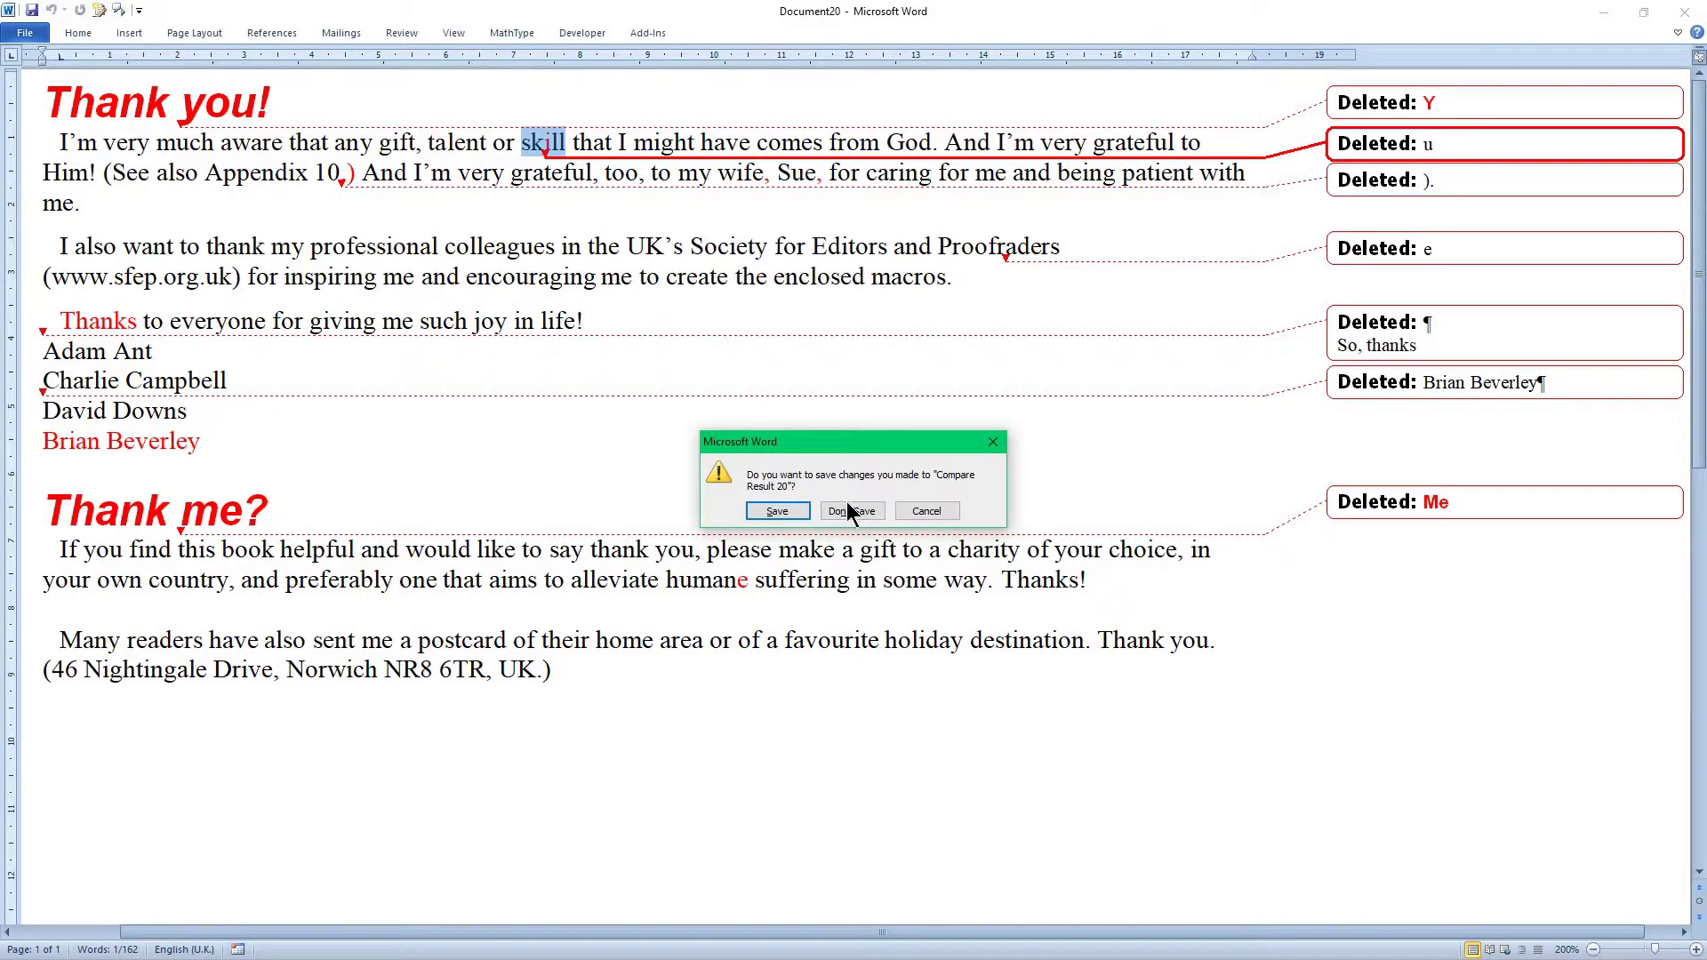
click(847, 503)
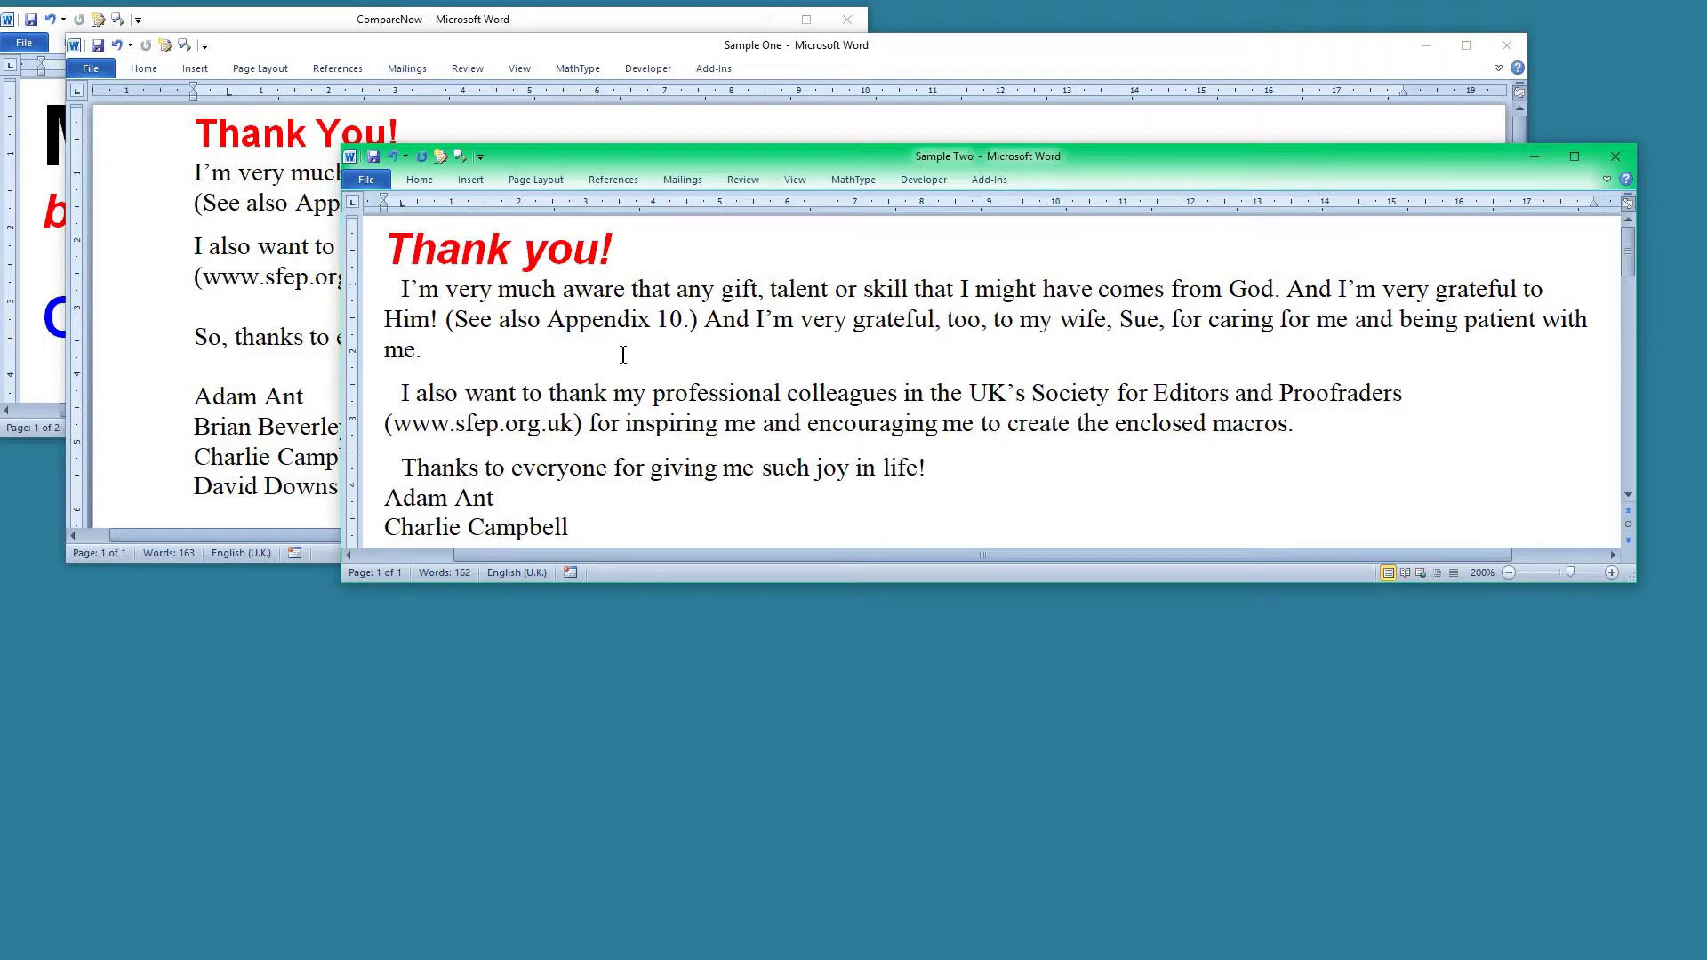
Step: Rerun CompareNow with 23w for a word-level comparison of files 2 and 3
key(ctrl+alt+c)
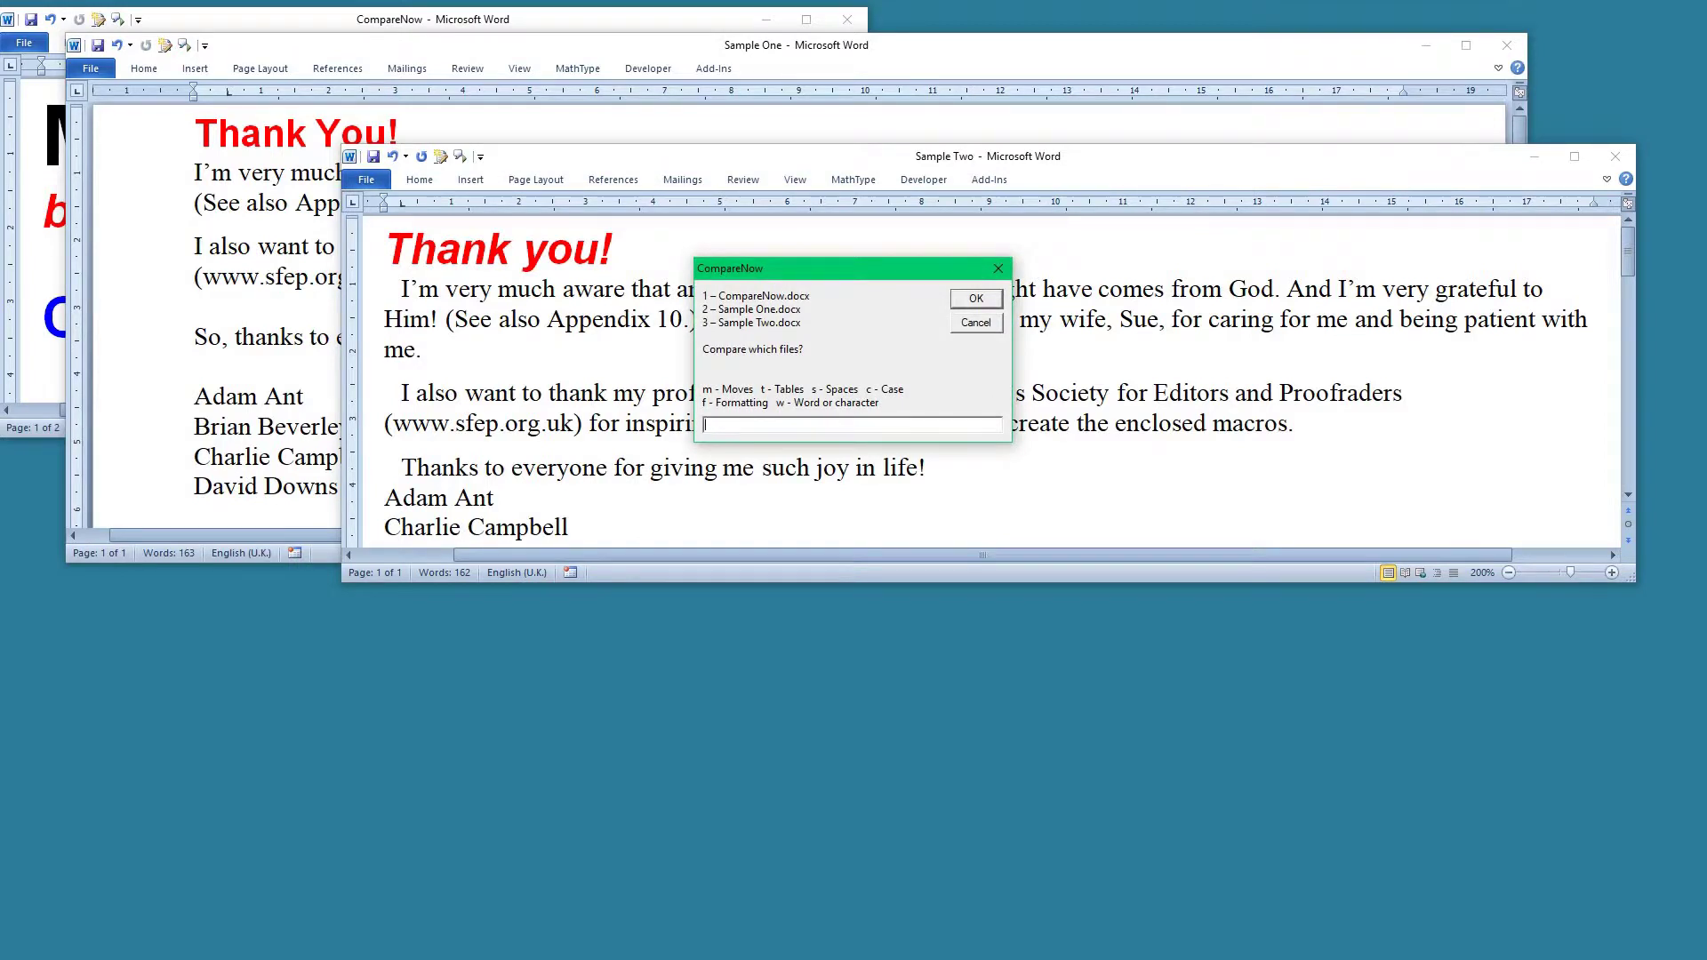
text(23w)
key(Return)
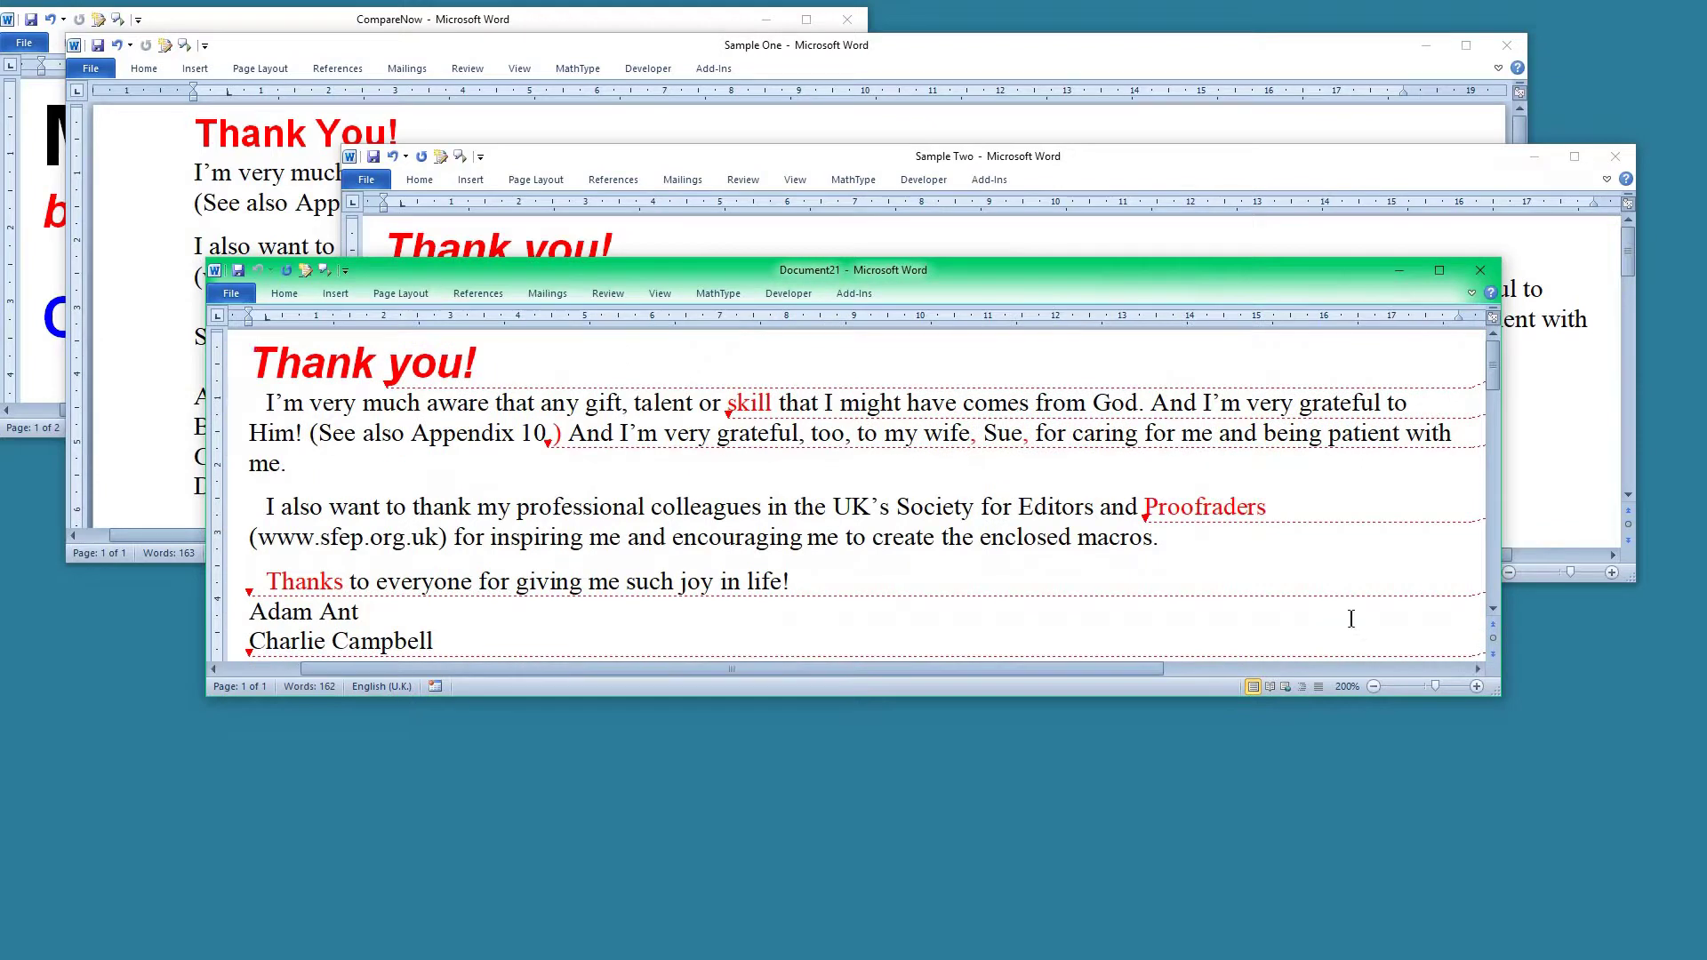
Step: Enlarge and move the Document21 window left to show the full deletion balloons
drag(1500, 694, 1650, 814)
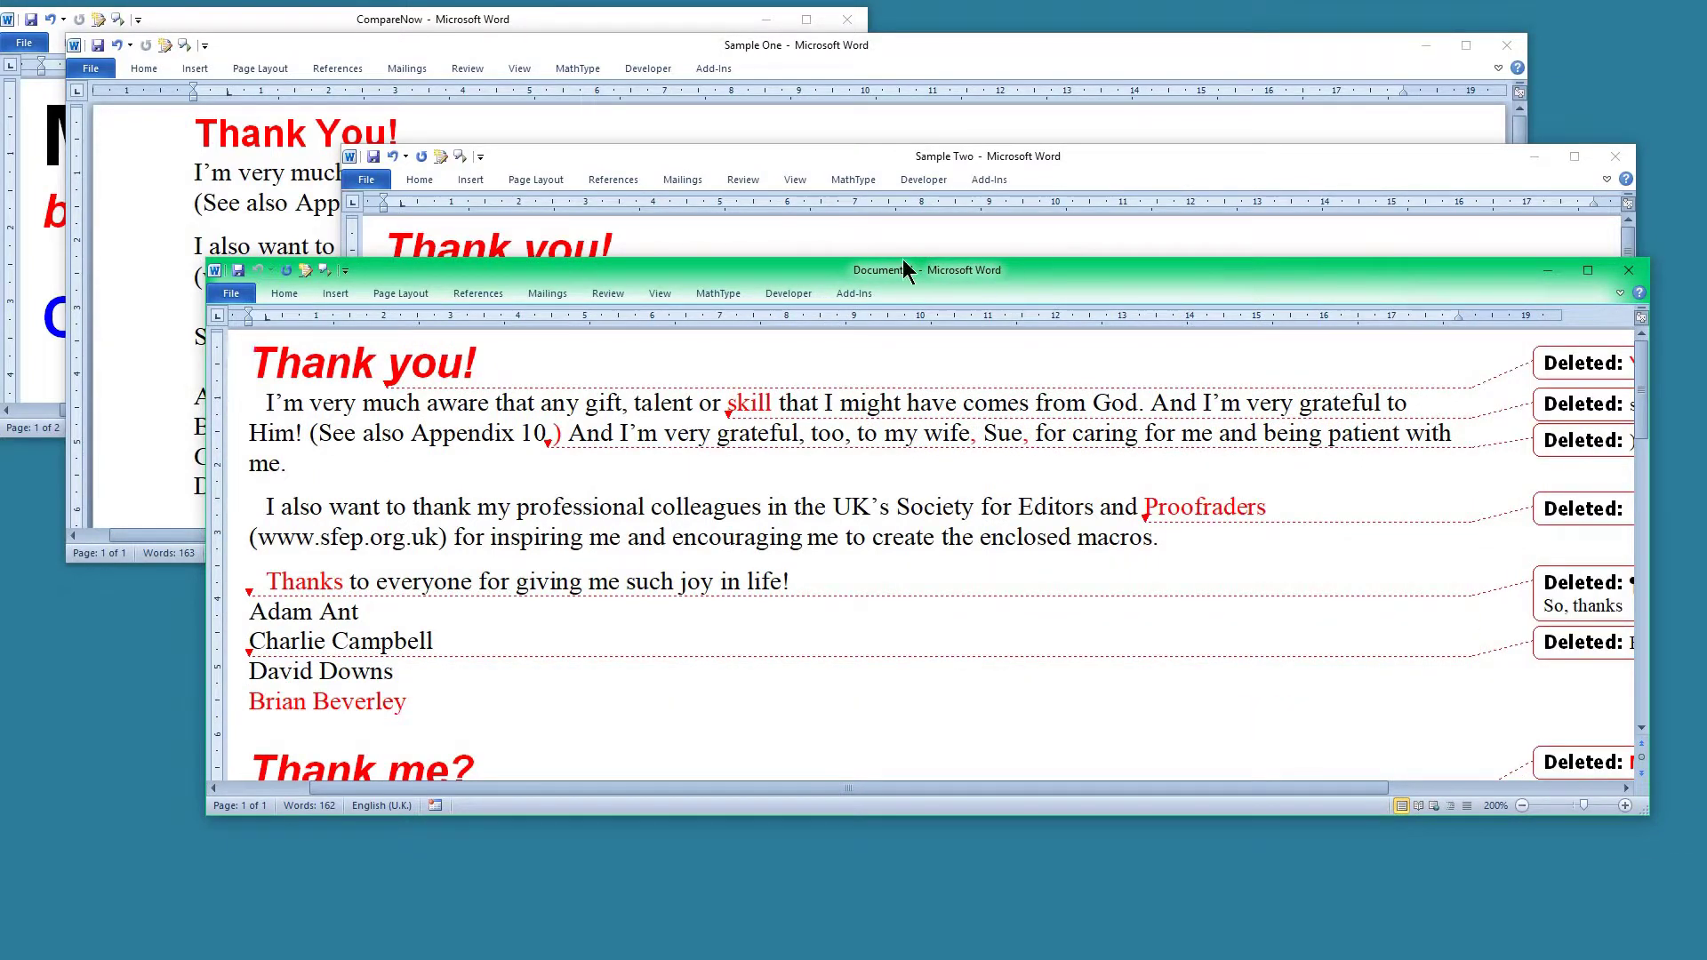
drag(909, 269, 757, 252)
drag(1496, 797, 1626, 812)
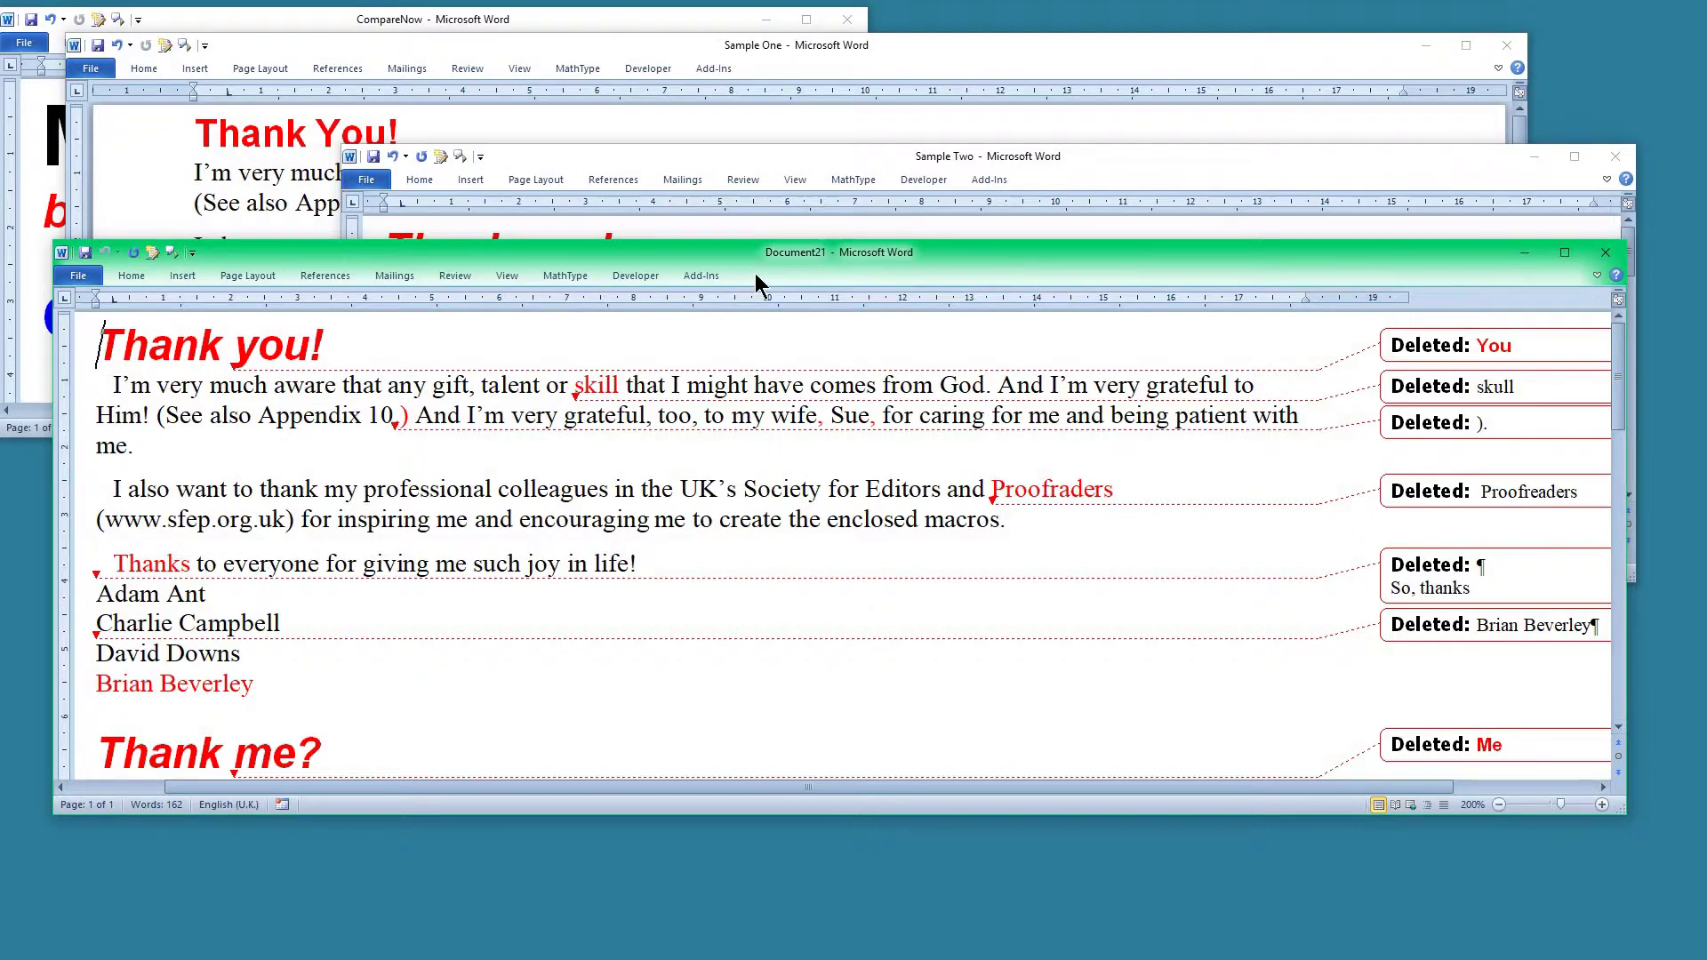
key(alt+F11)
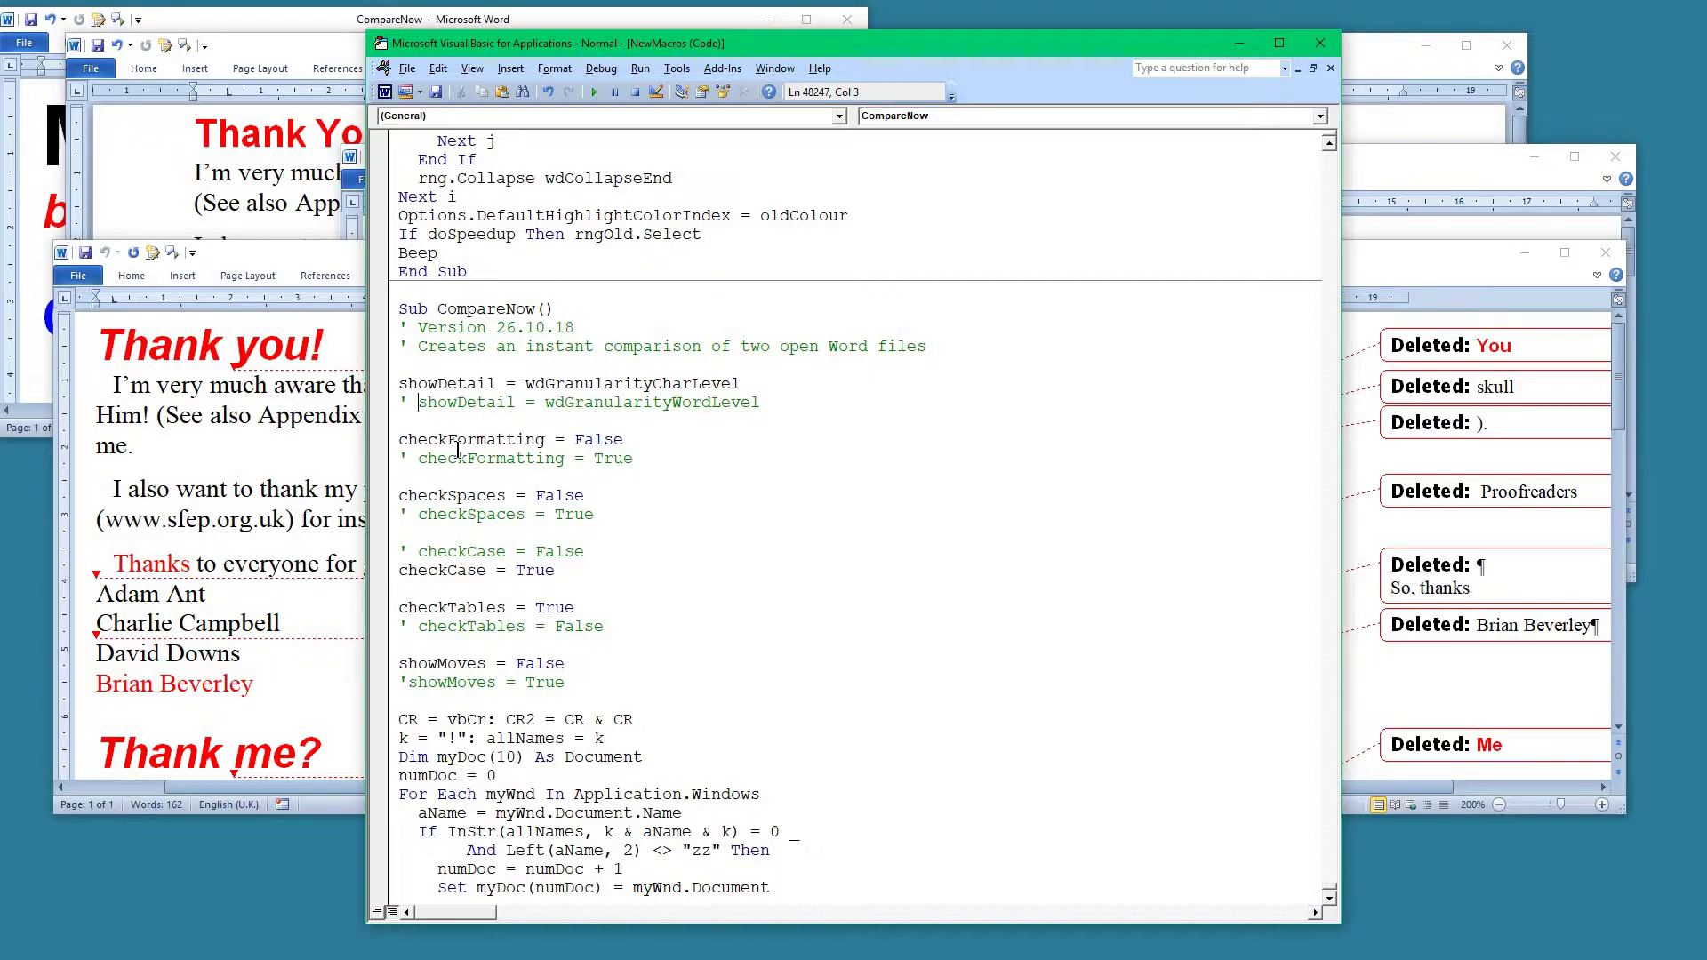
Step: Toggle the comment mark on the word-level setting, review checkSpaces/checkCase lines, and close the VBA editor
key(BackSpace)
key(BackSpace)
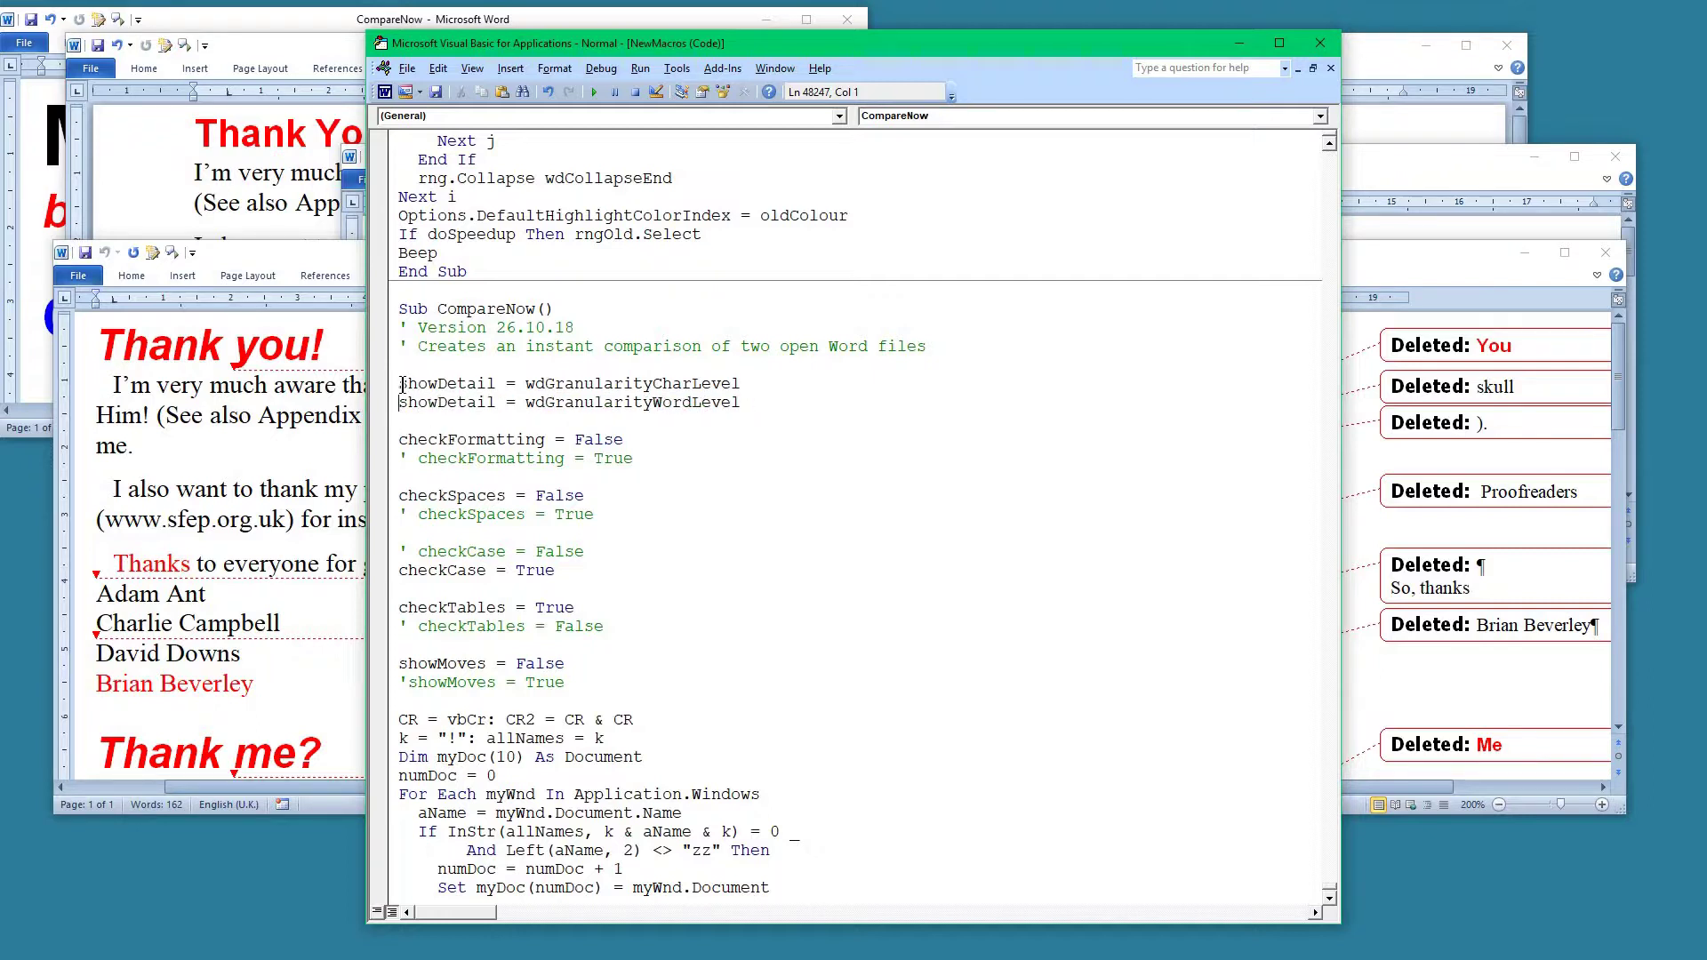
text(')
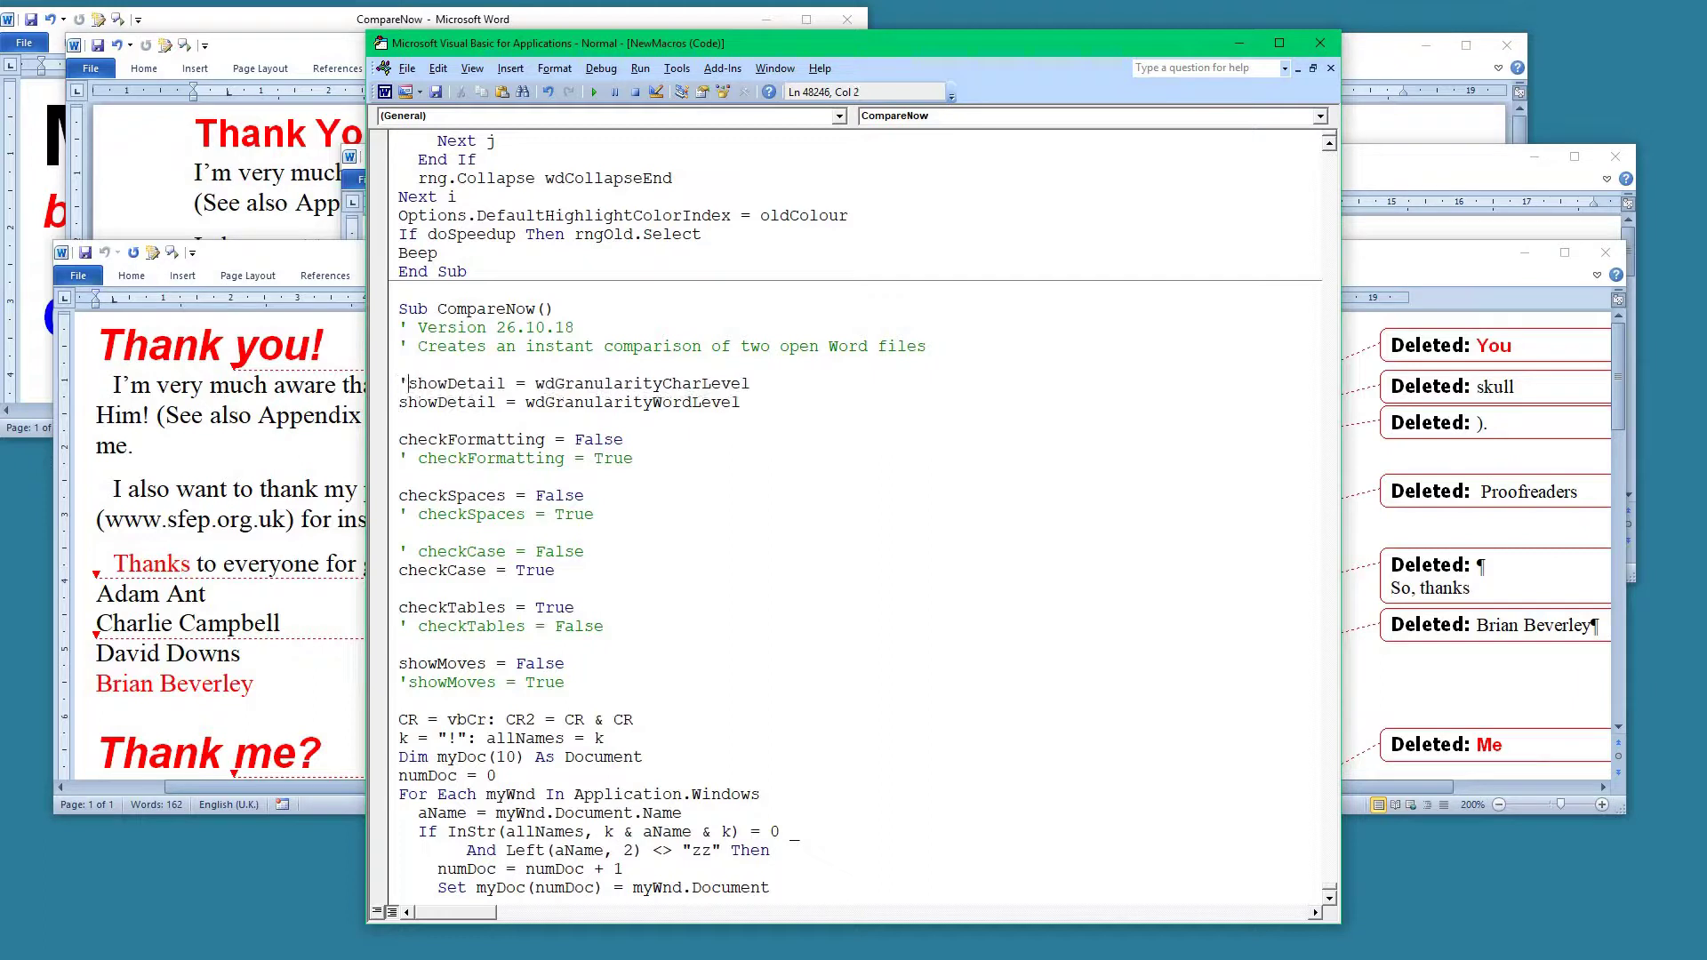
click(637, 489)
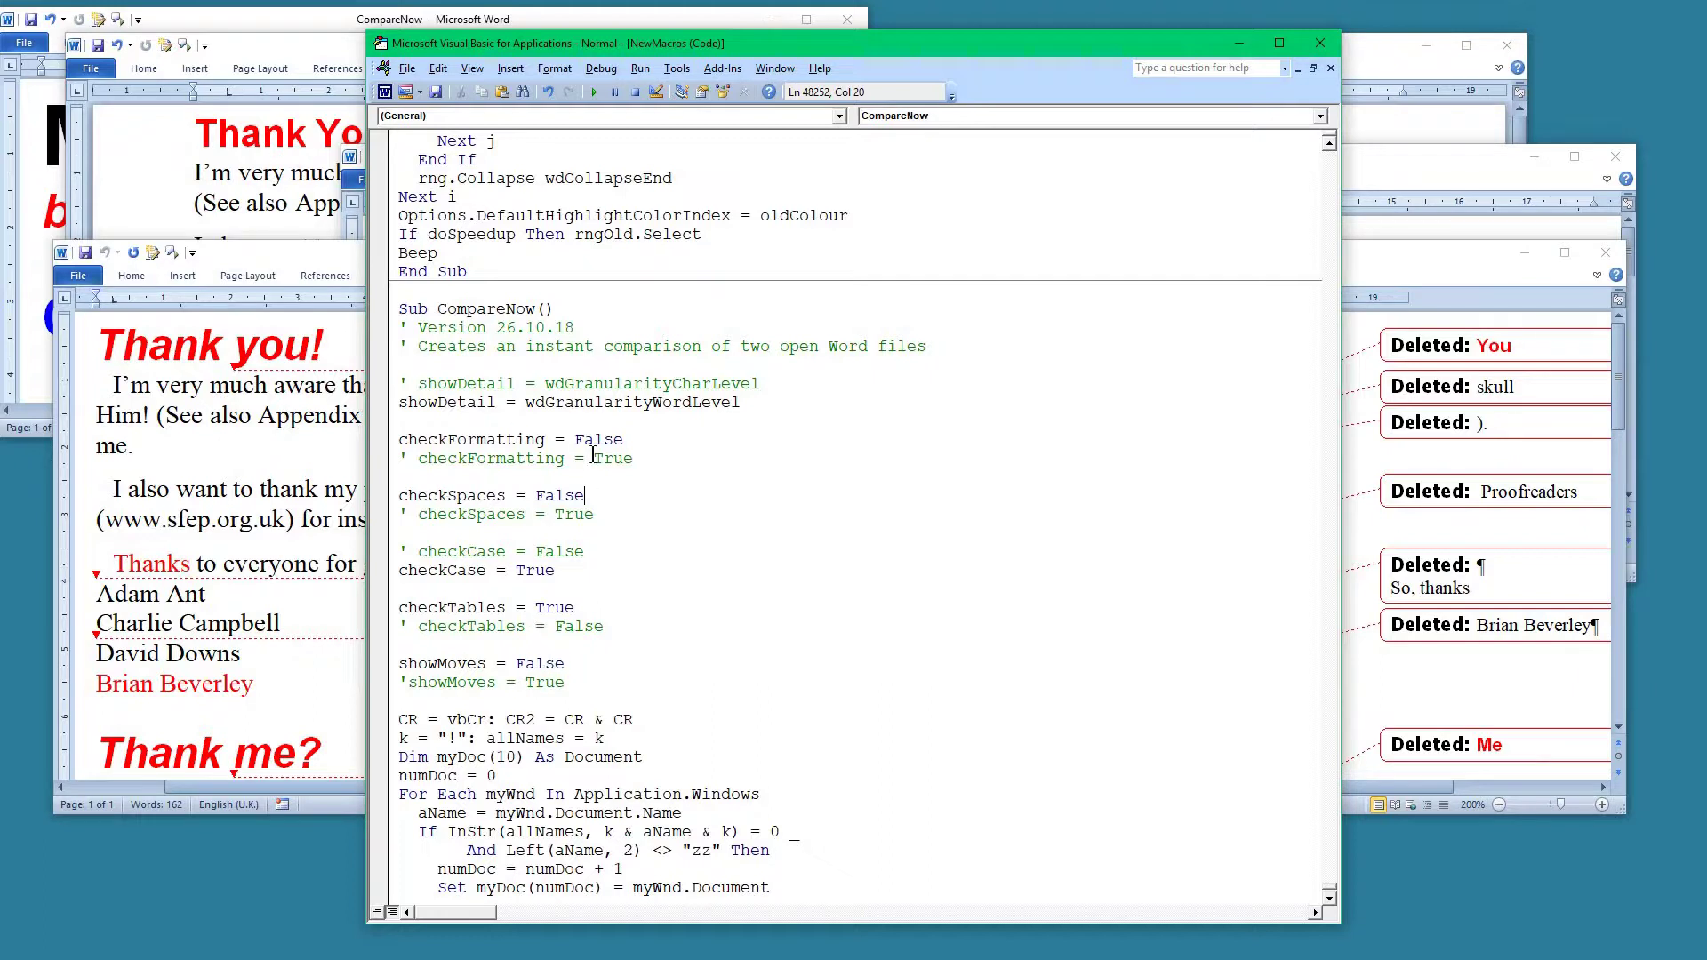
scroll(593, 455, down, 1)
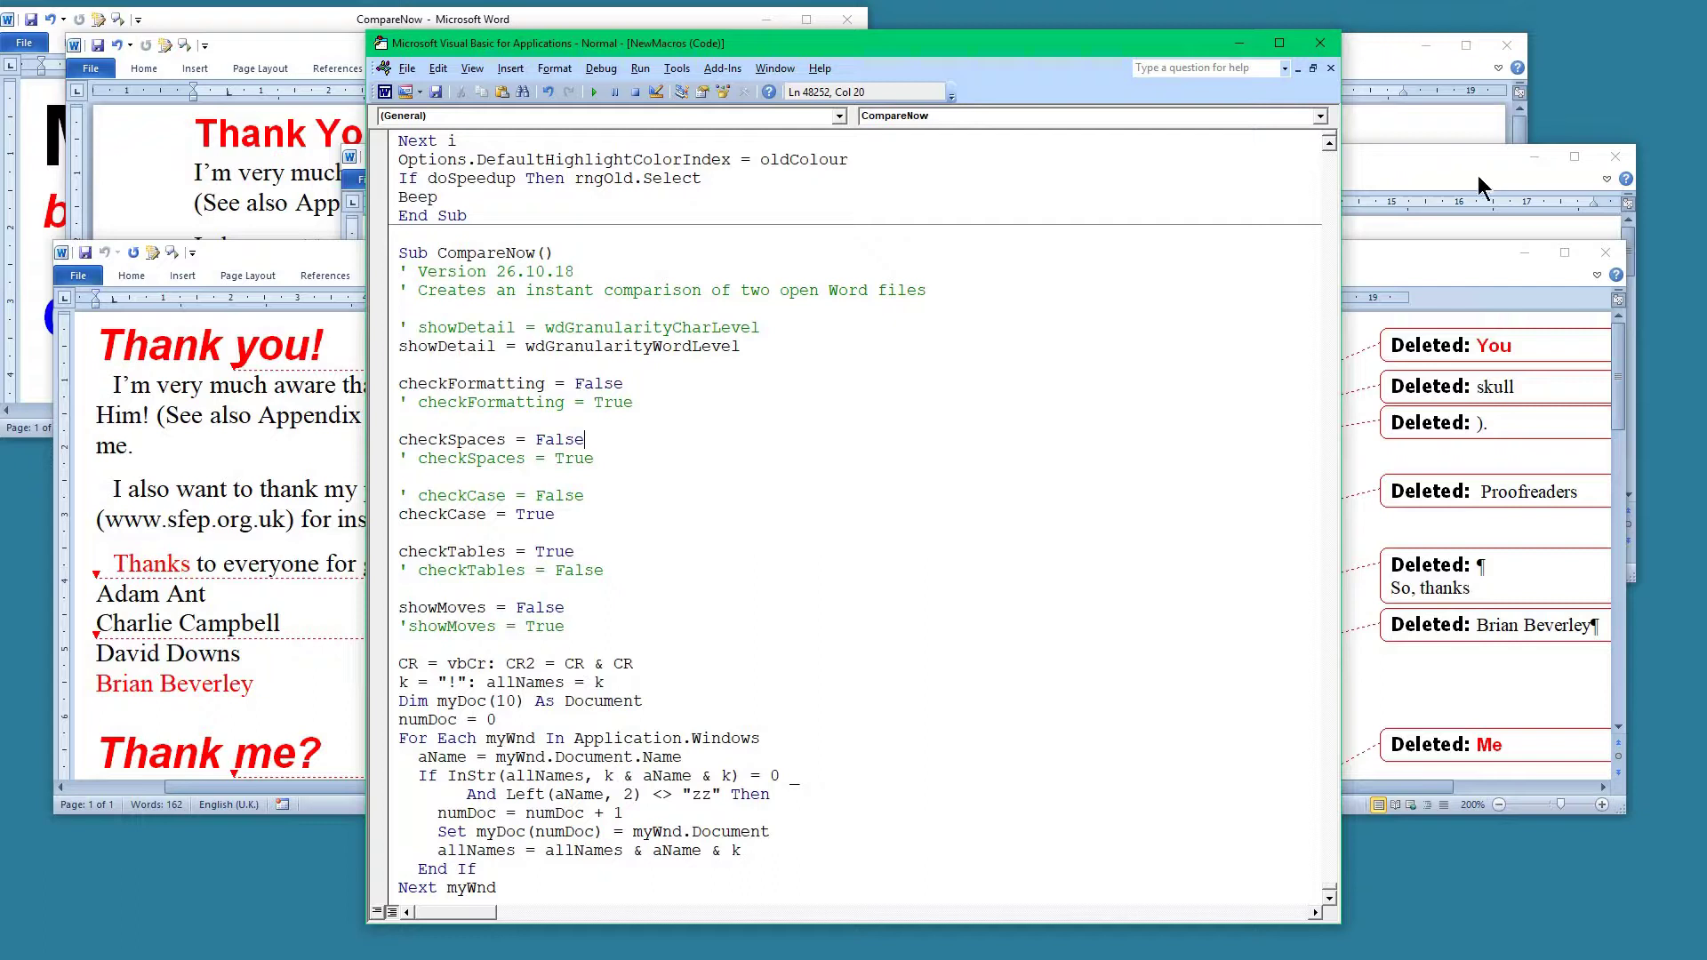
click(1320, 46)
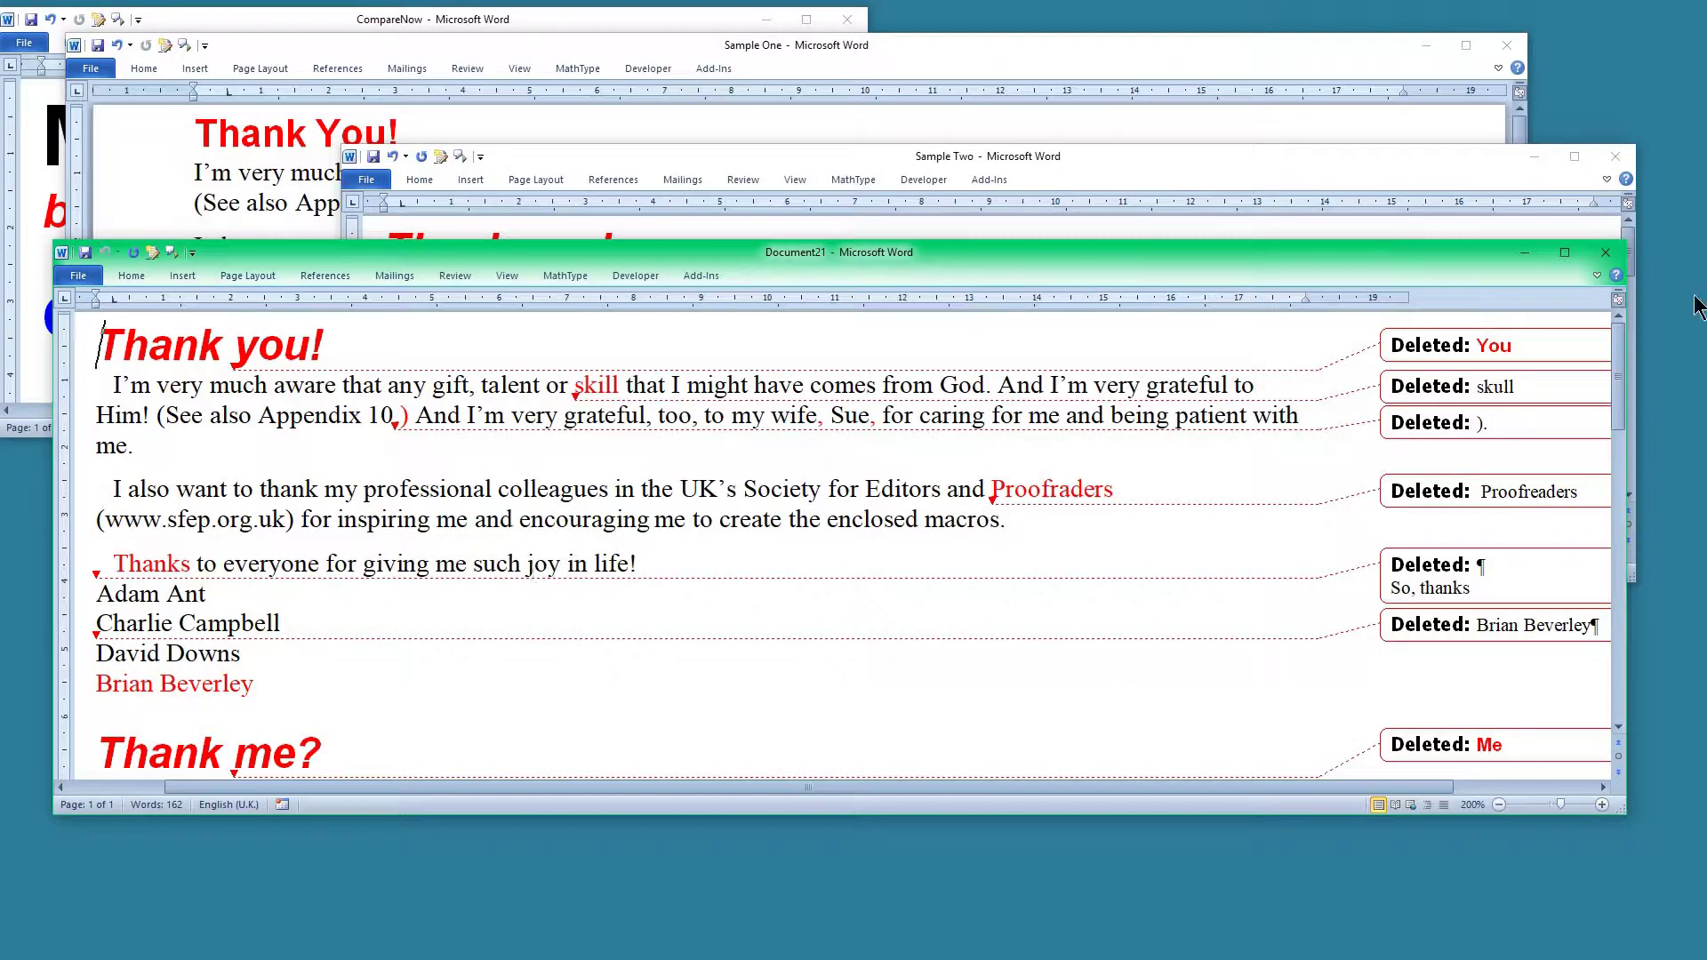
Step: Close Document21 unsaved, then rerun CompareNow from Sample Two on files 23
click(1611, 256)
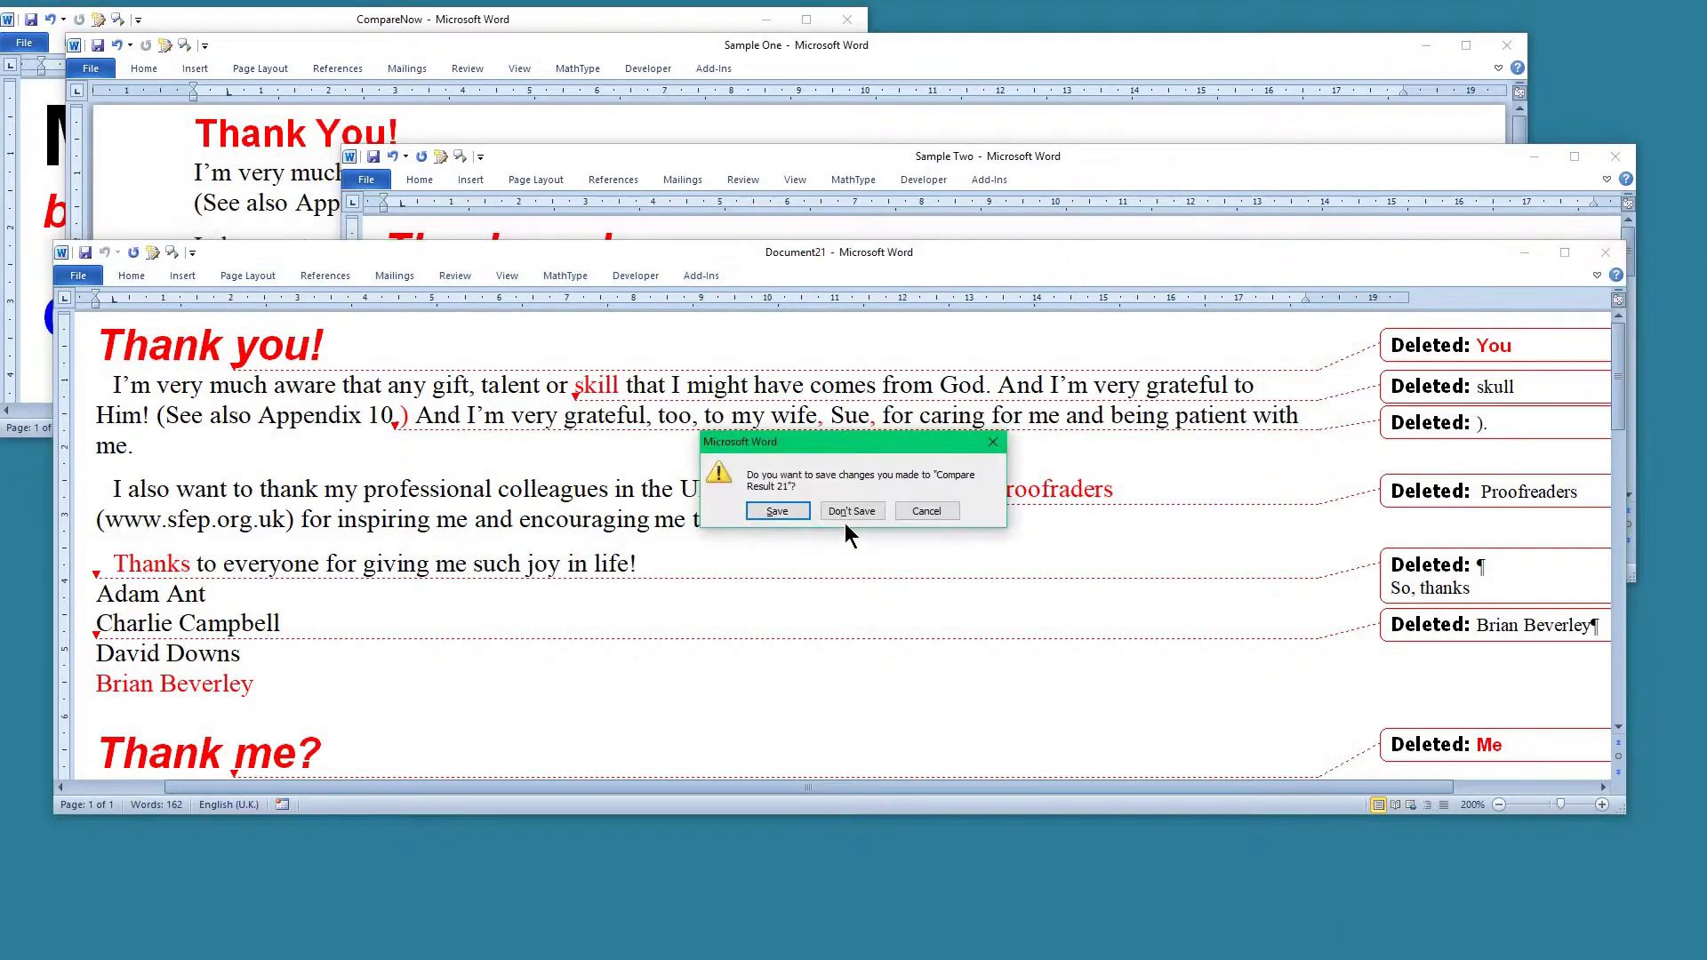
click(860, 510)
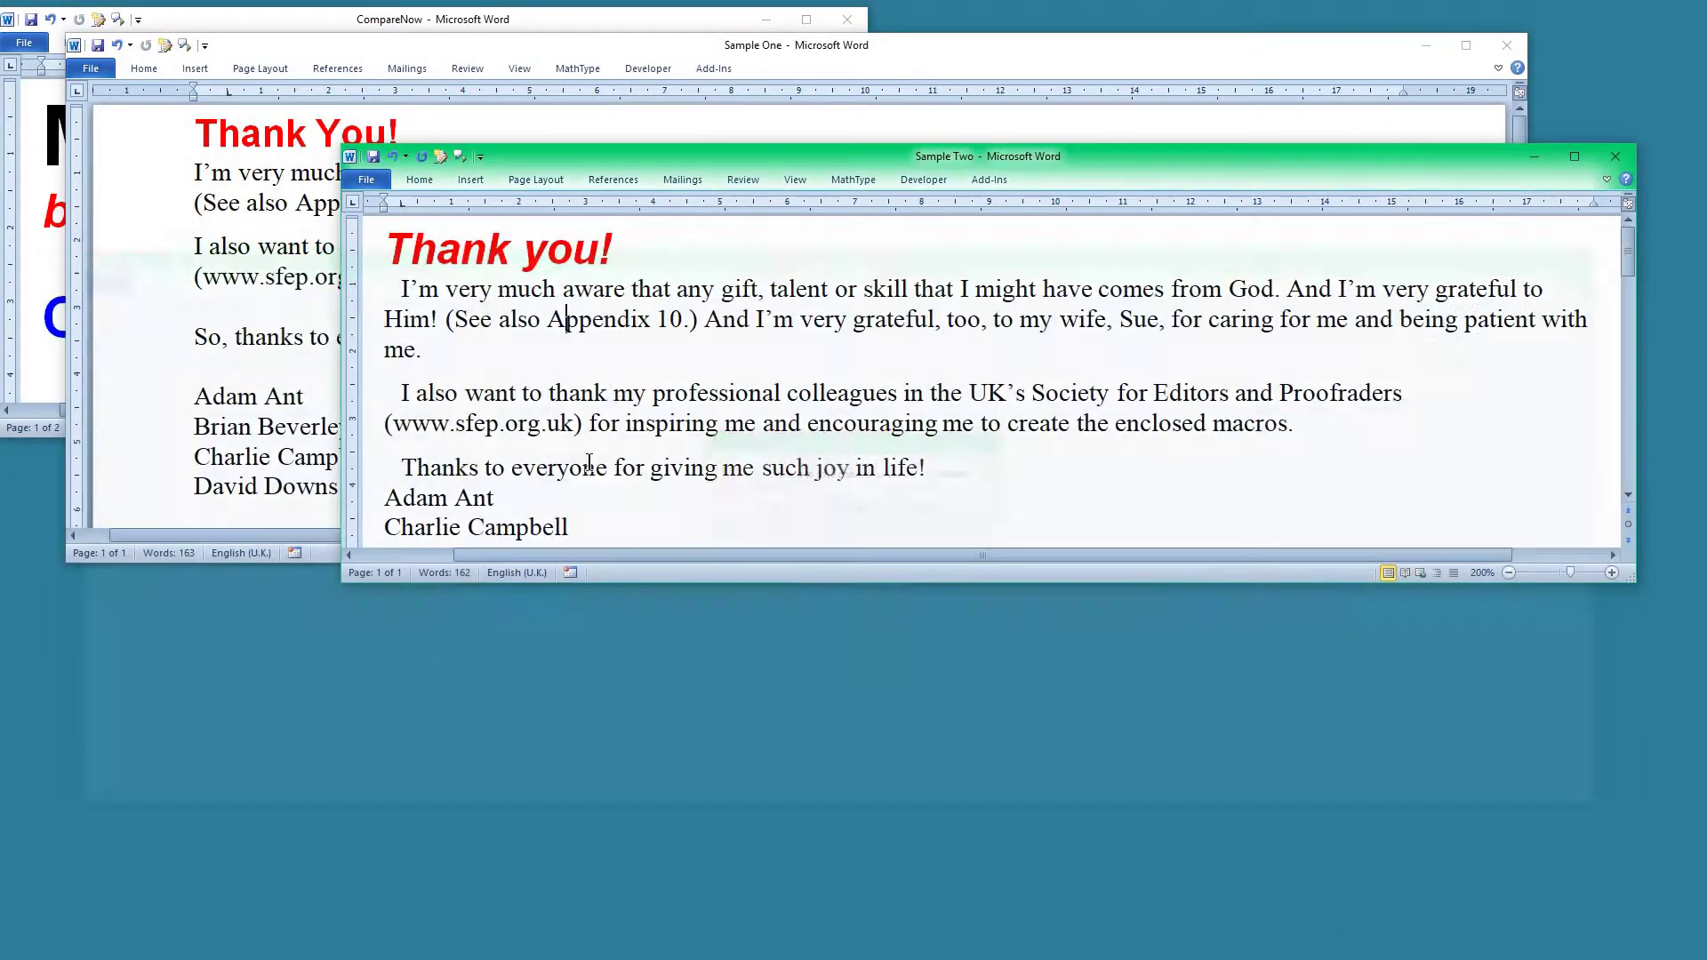
click(576, 349)
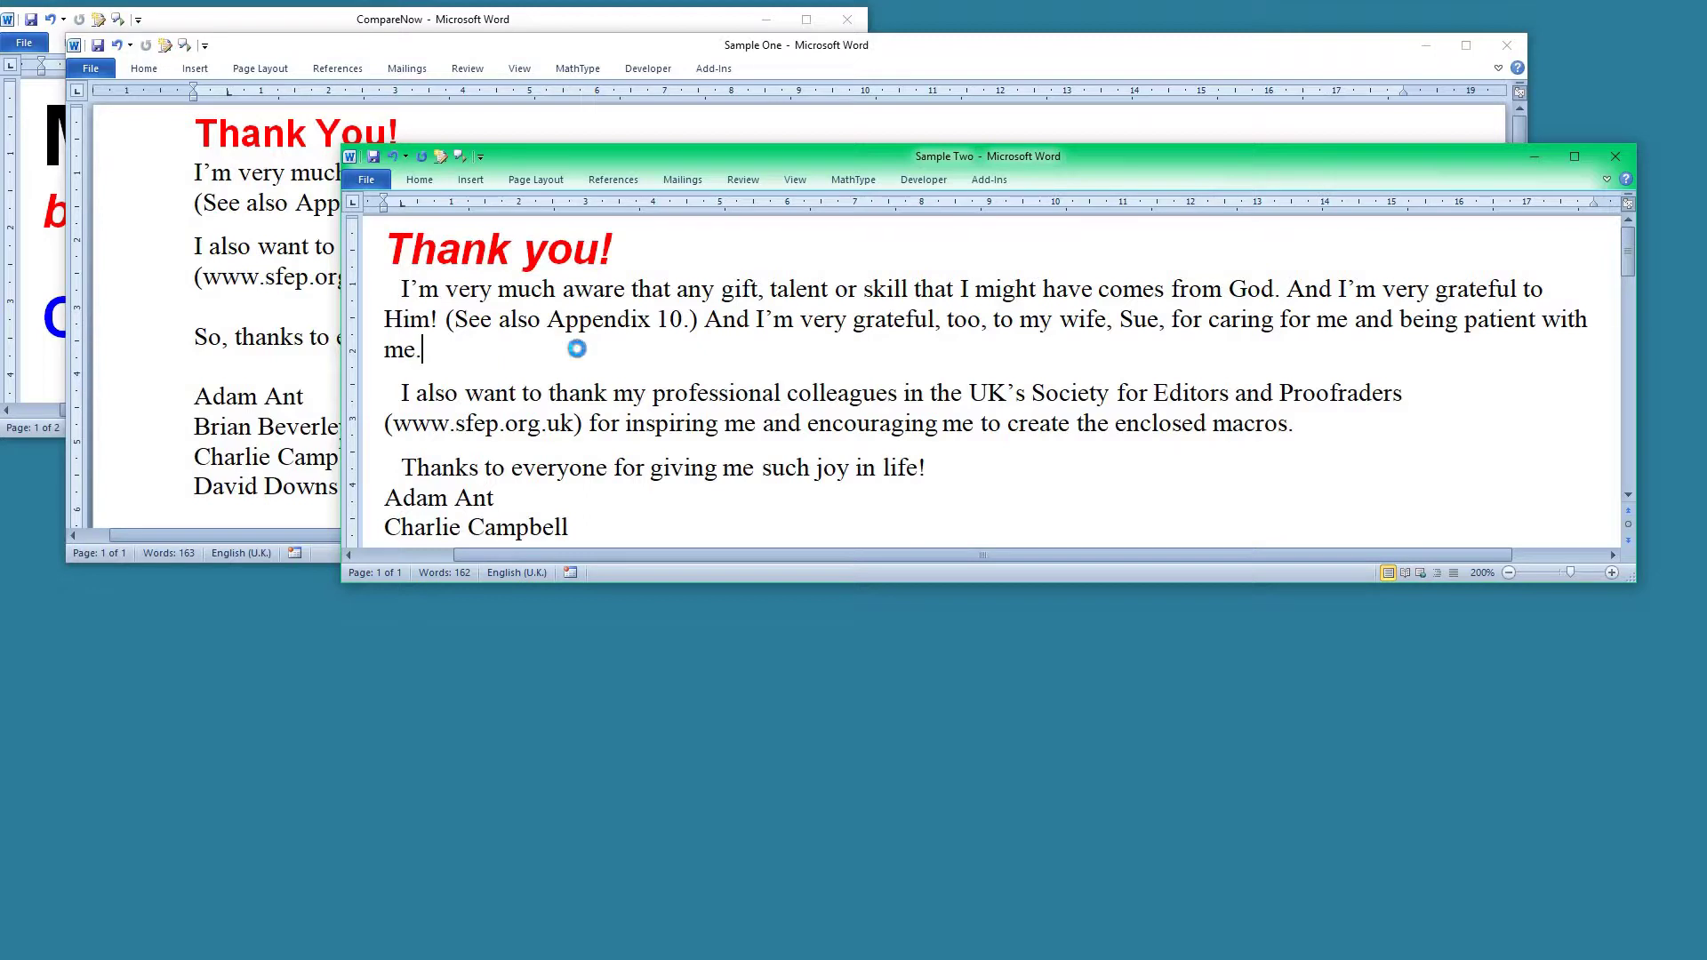
key(alt+c)
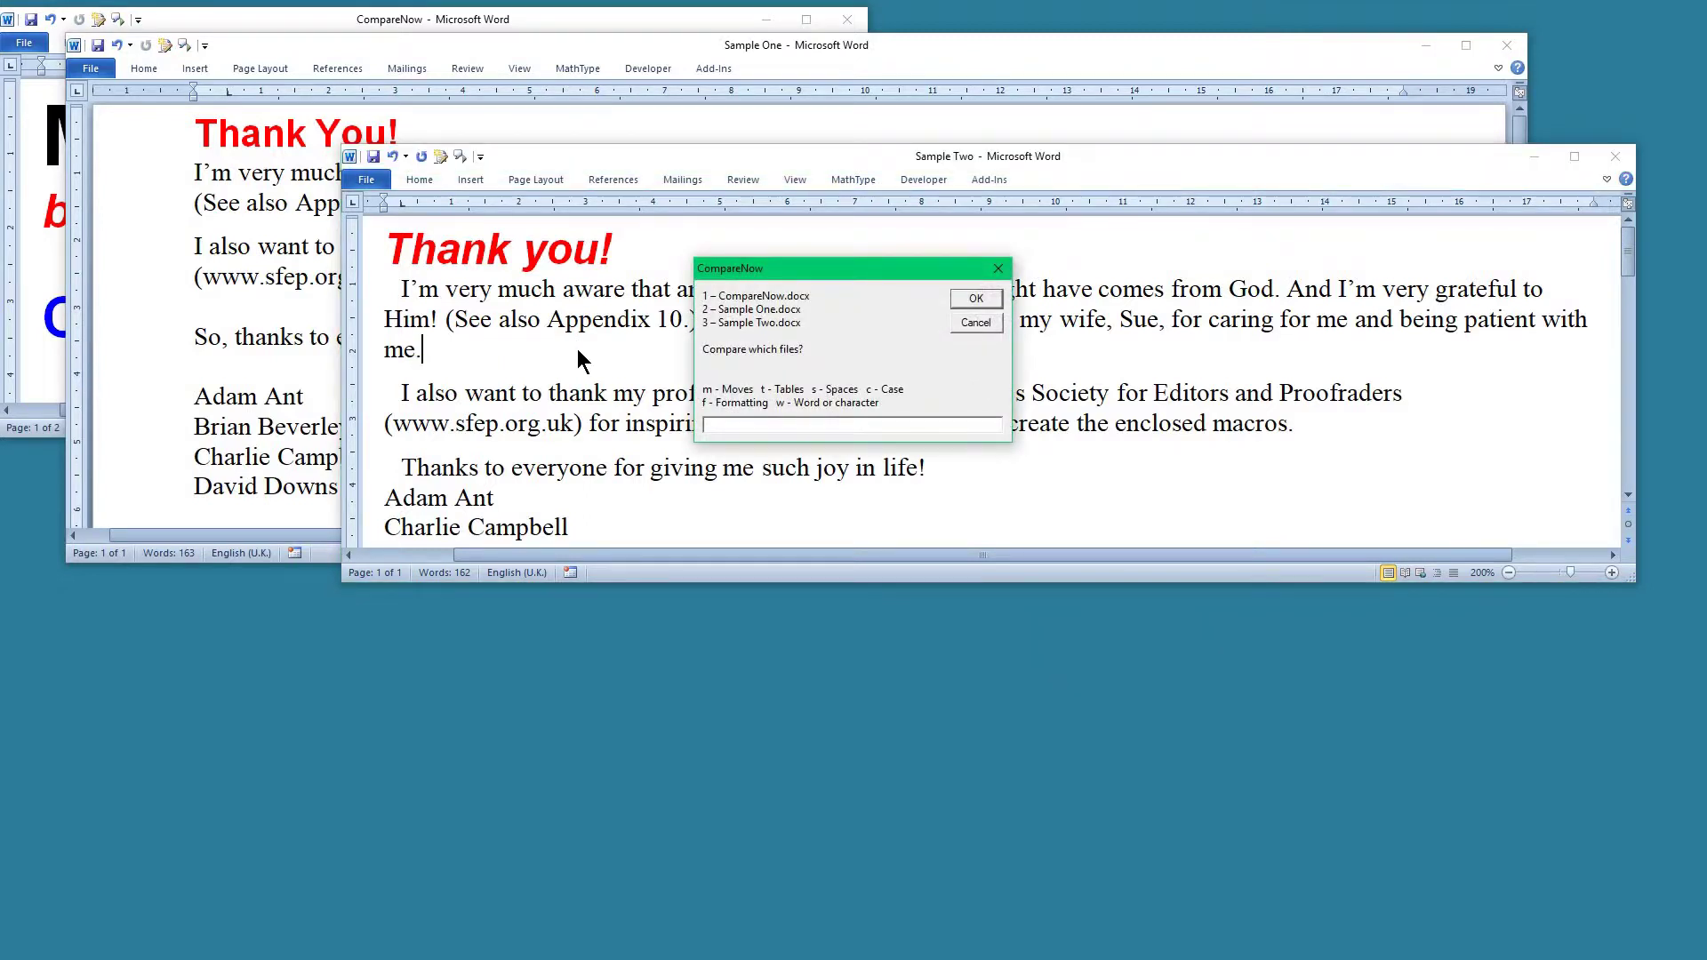
text(23sm)
key(Return)
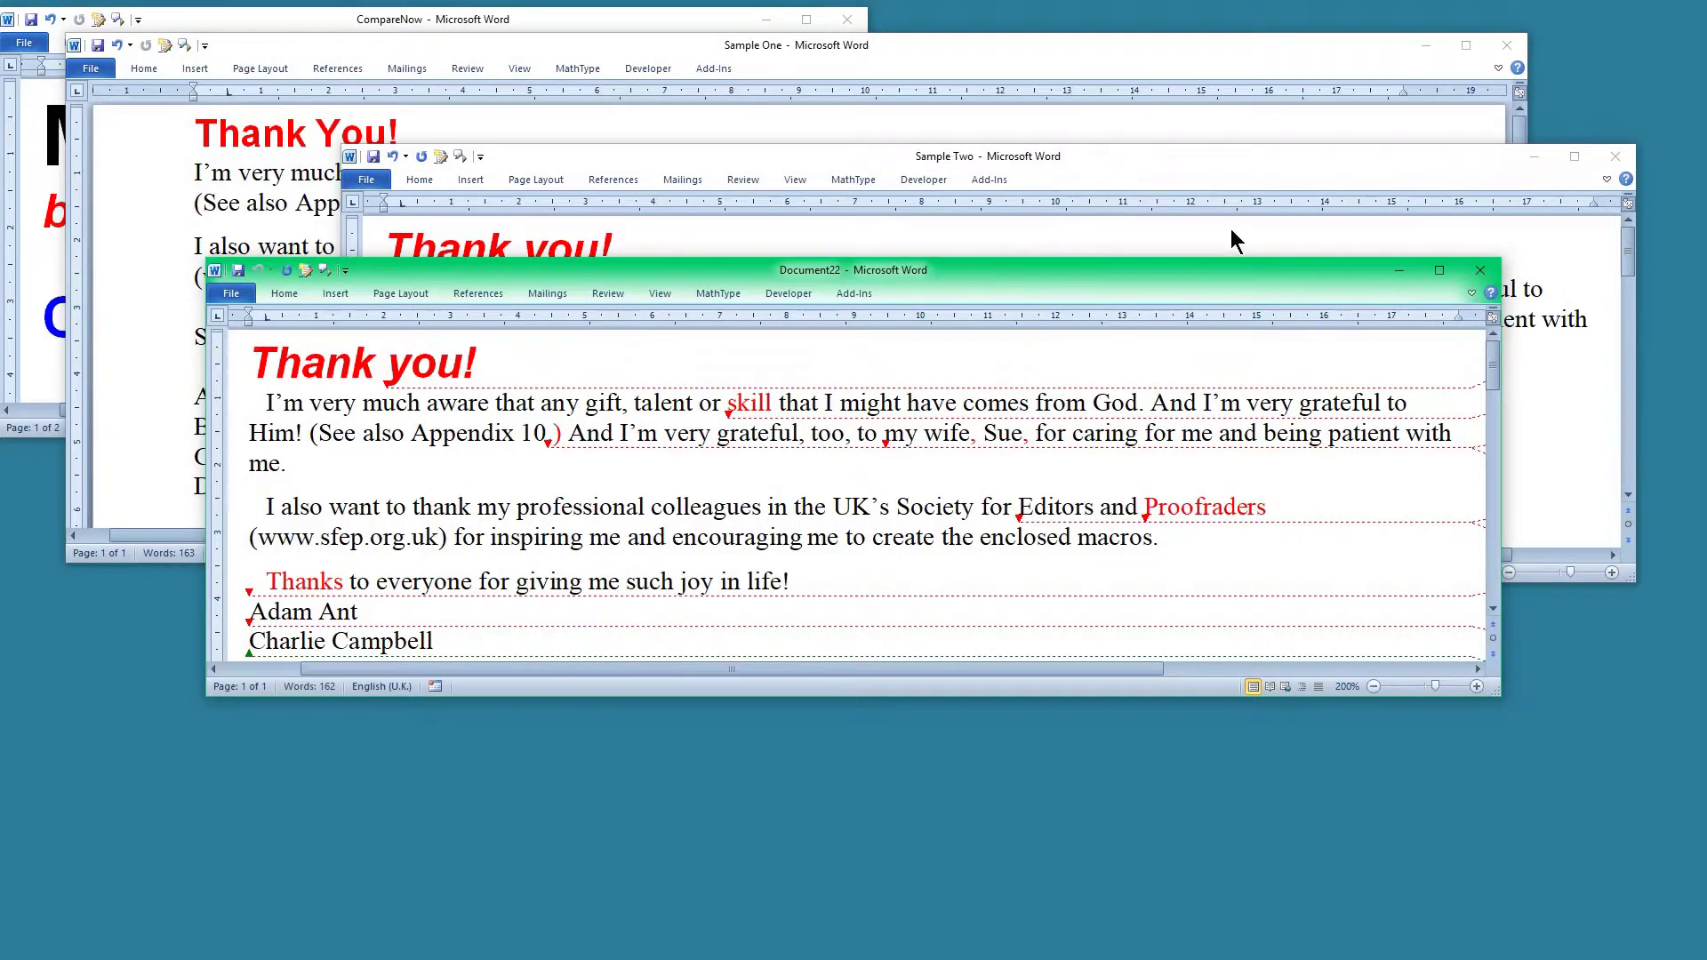
double_click(1227, 269)
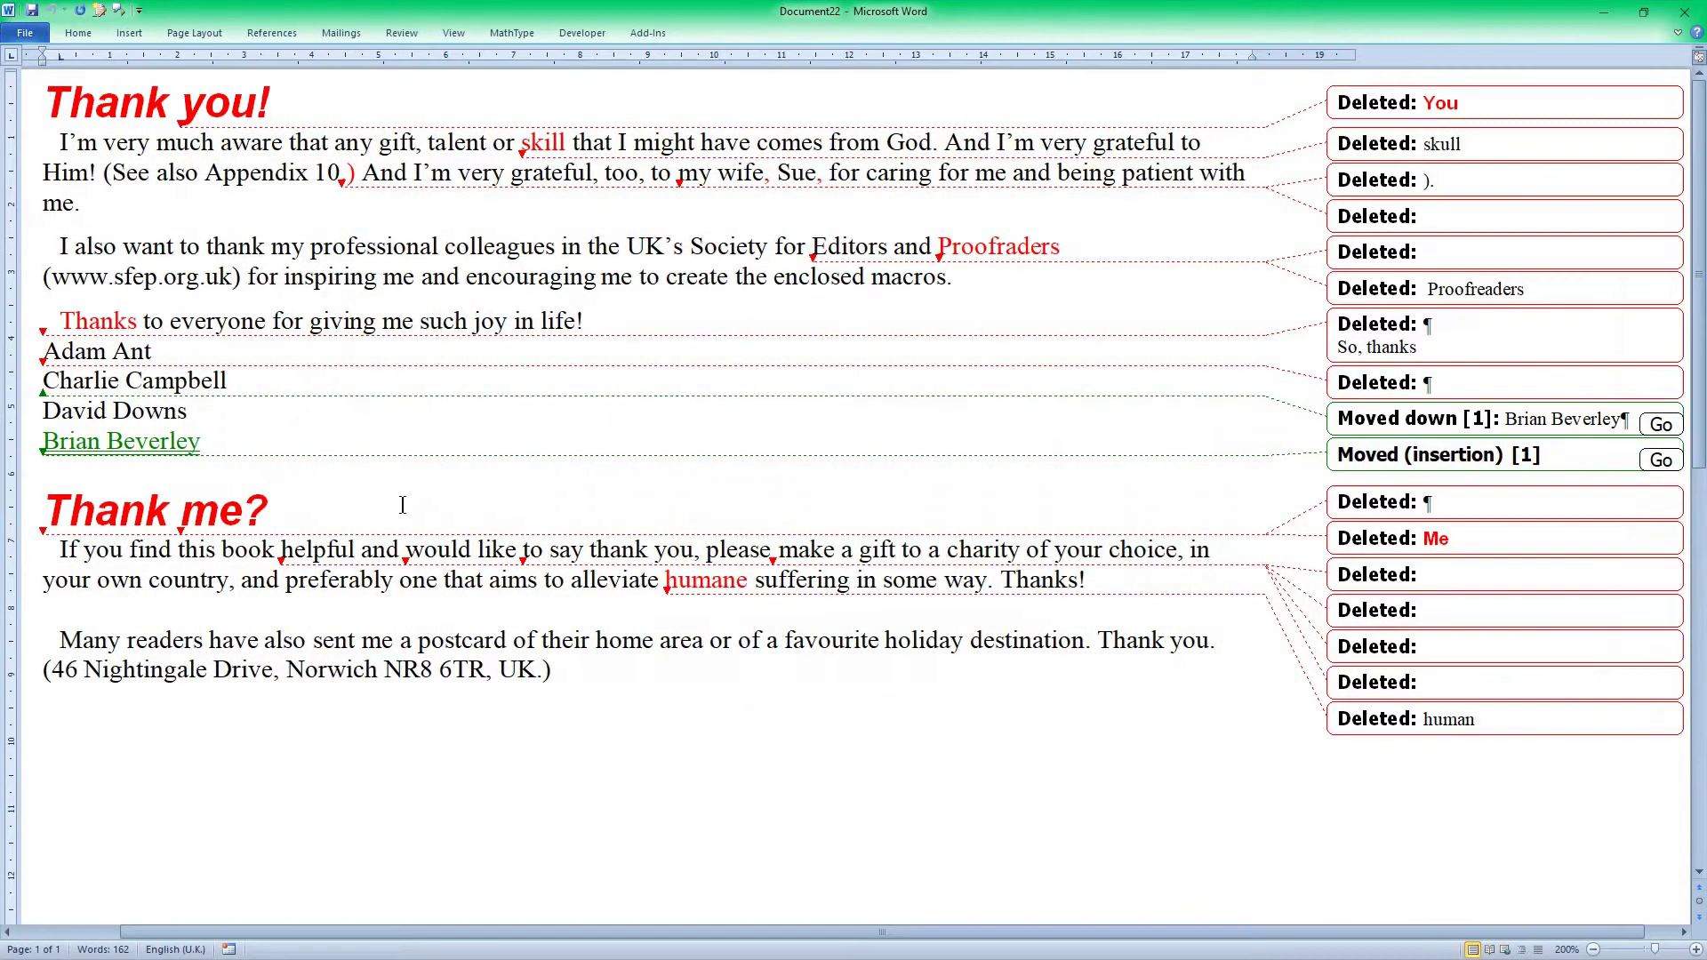
click(1438, 423)
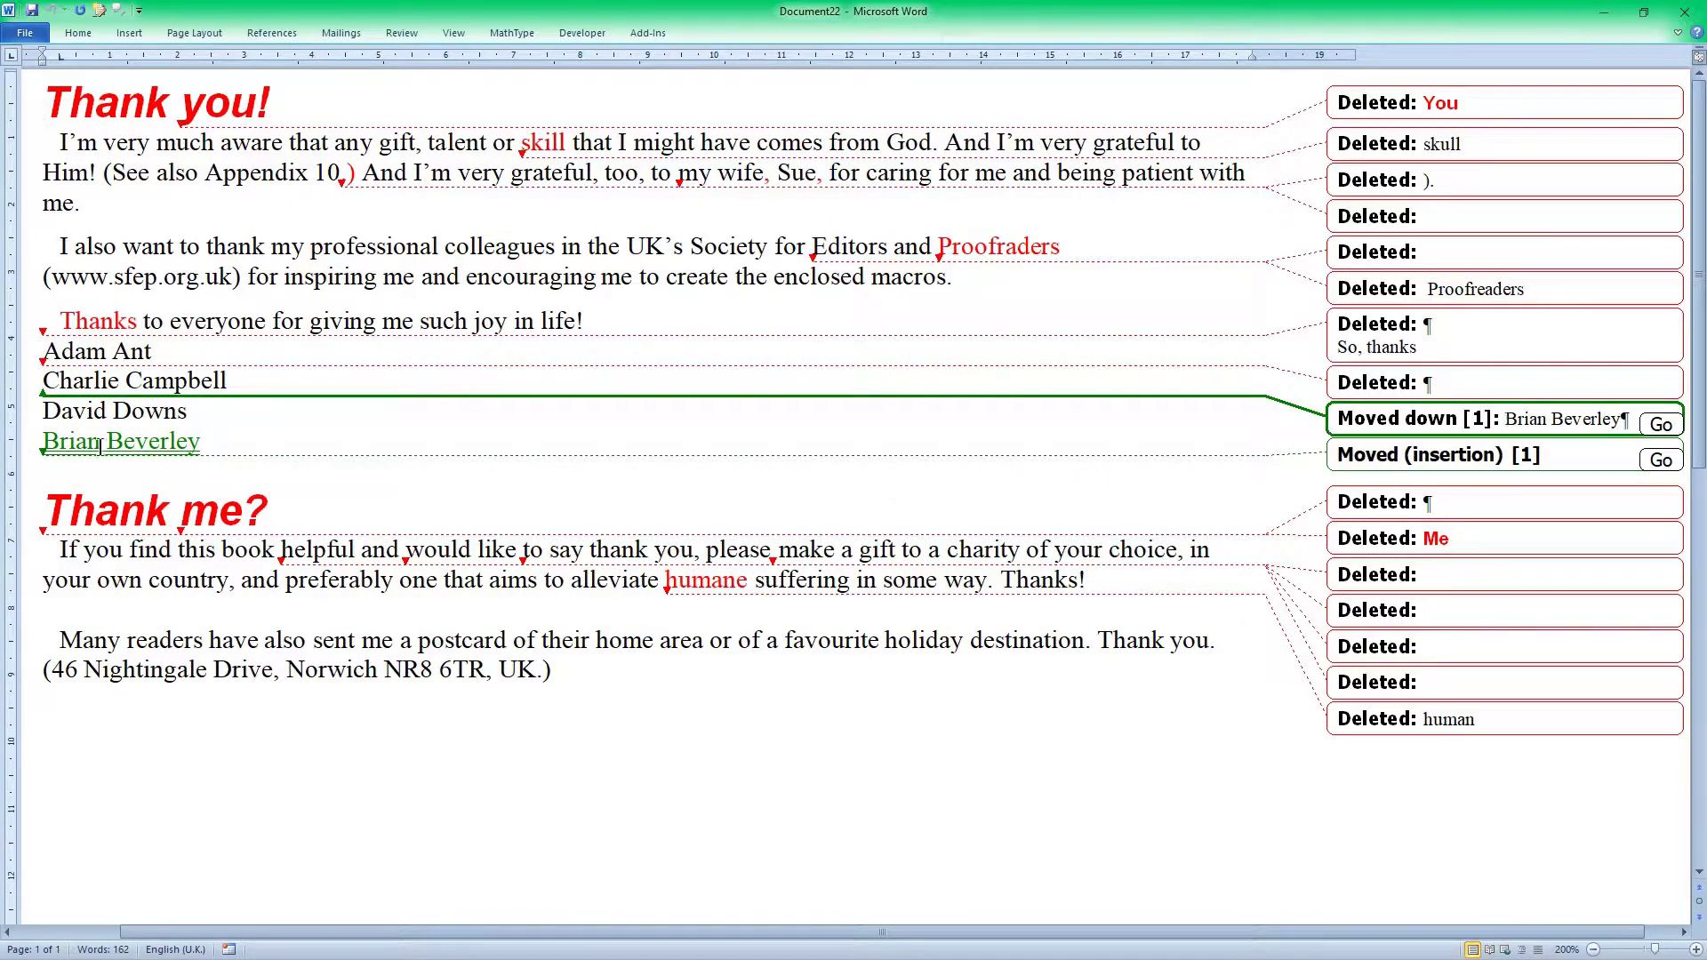
click(1442, 451)
click(1421, 452)
click(1420, 453)
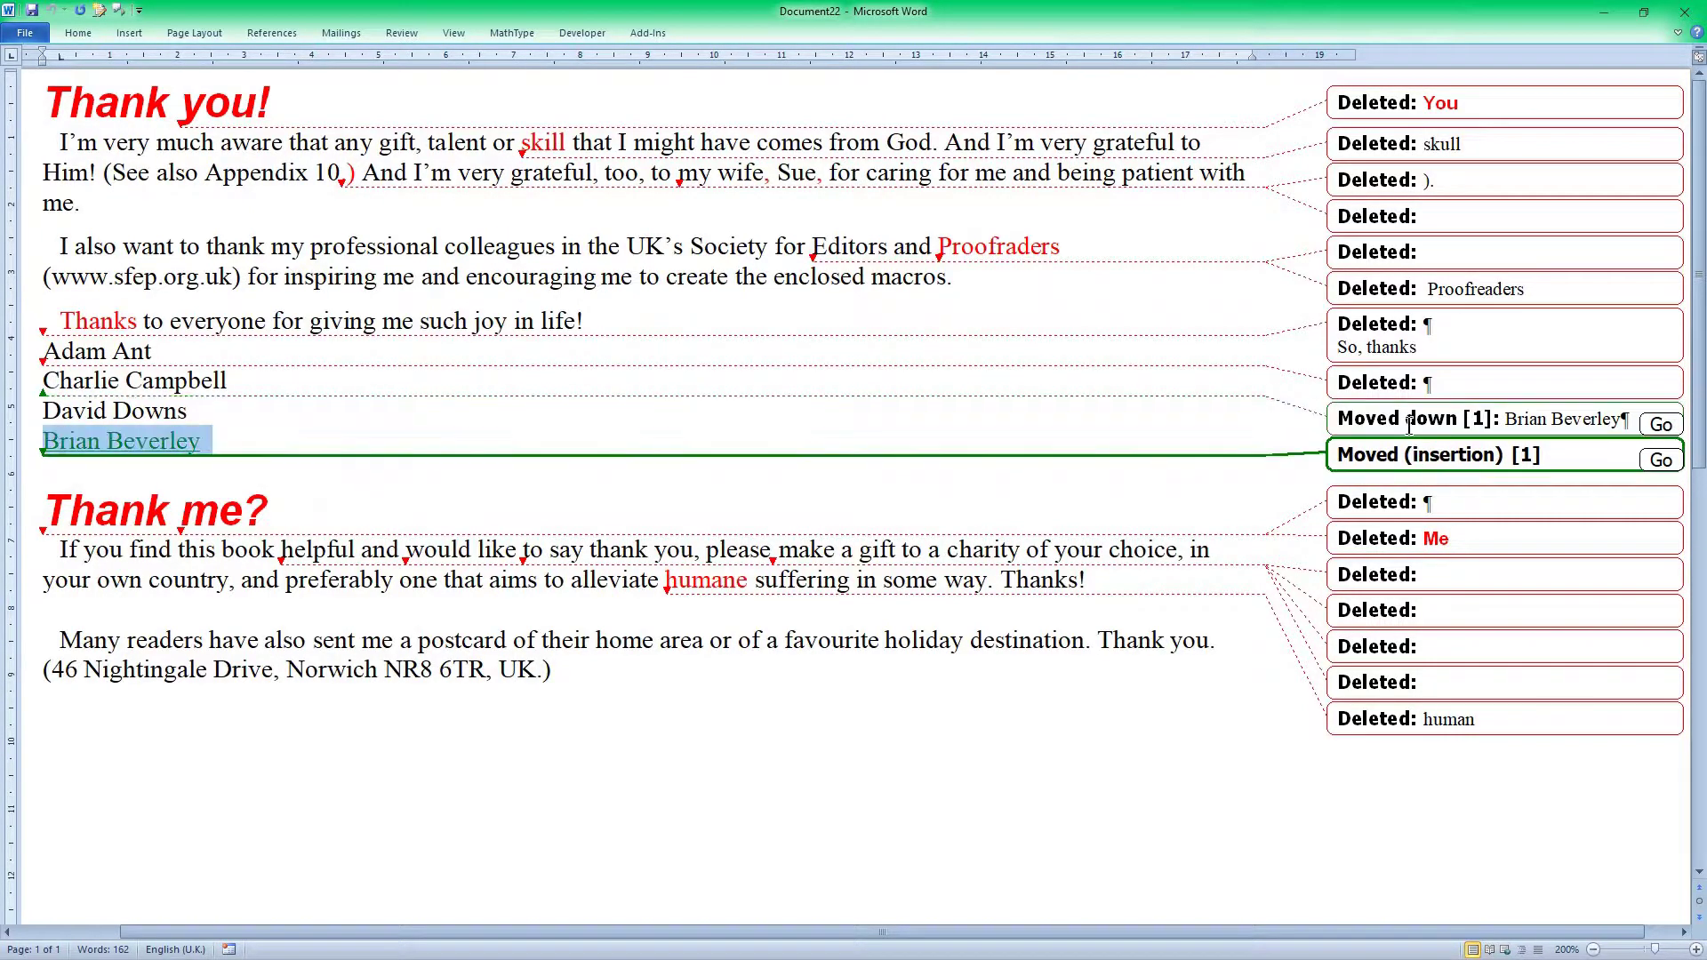
click(1405, 413)
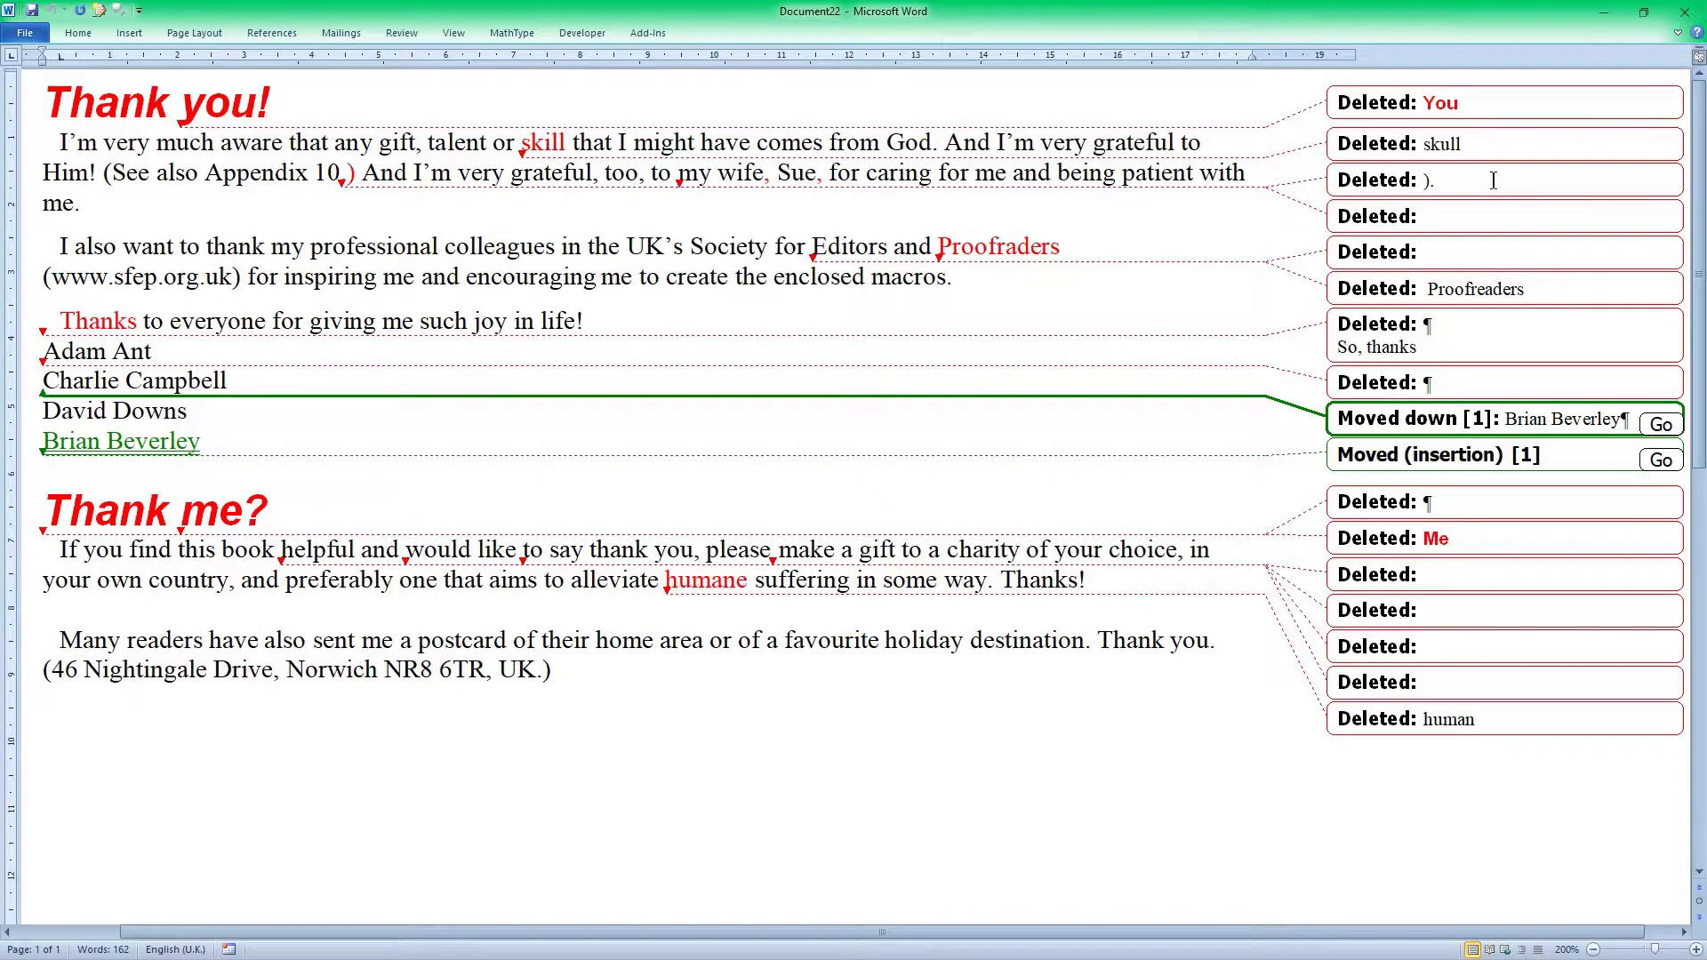
click(1471, 578)
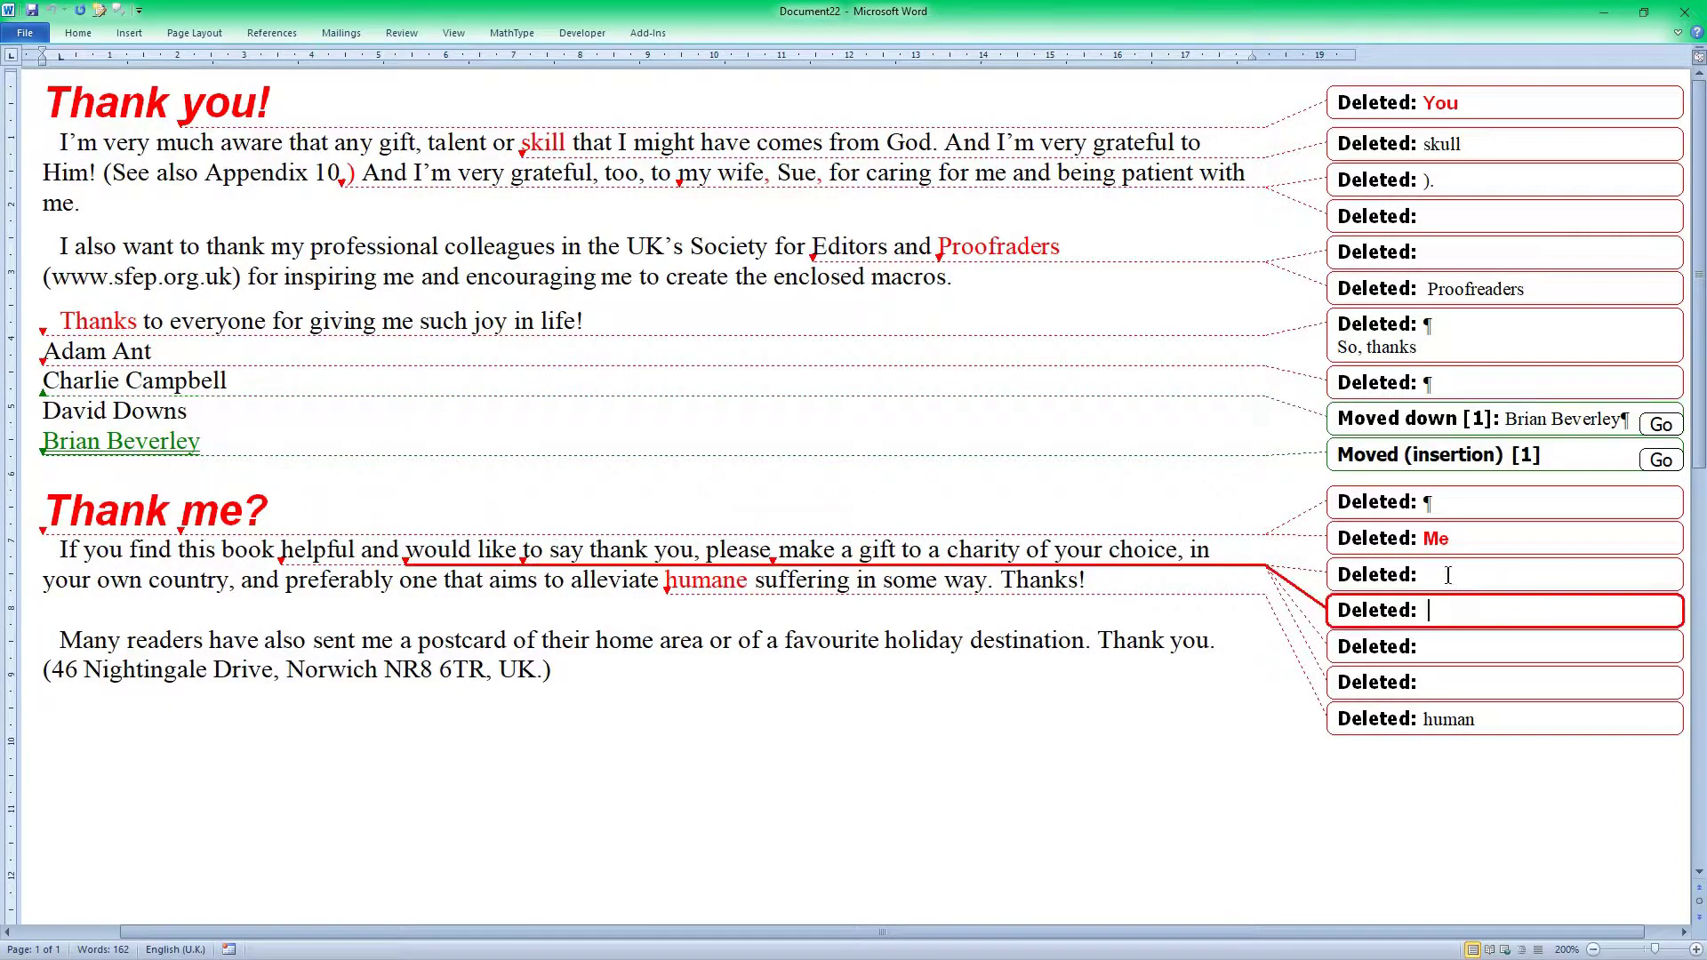
click(1448, 647)
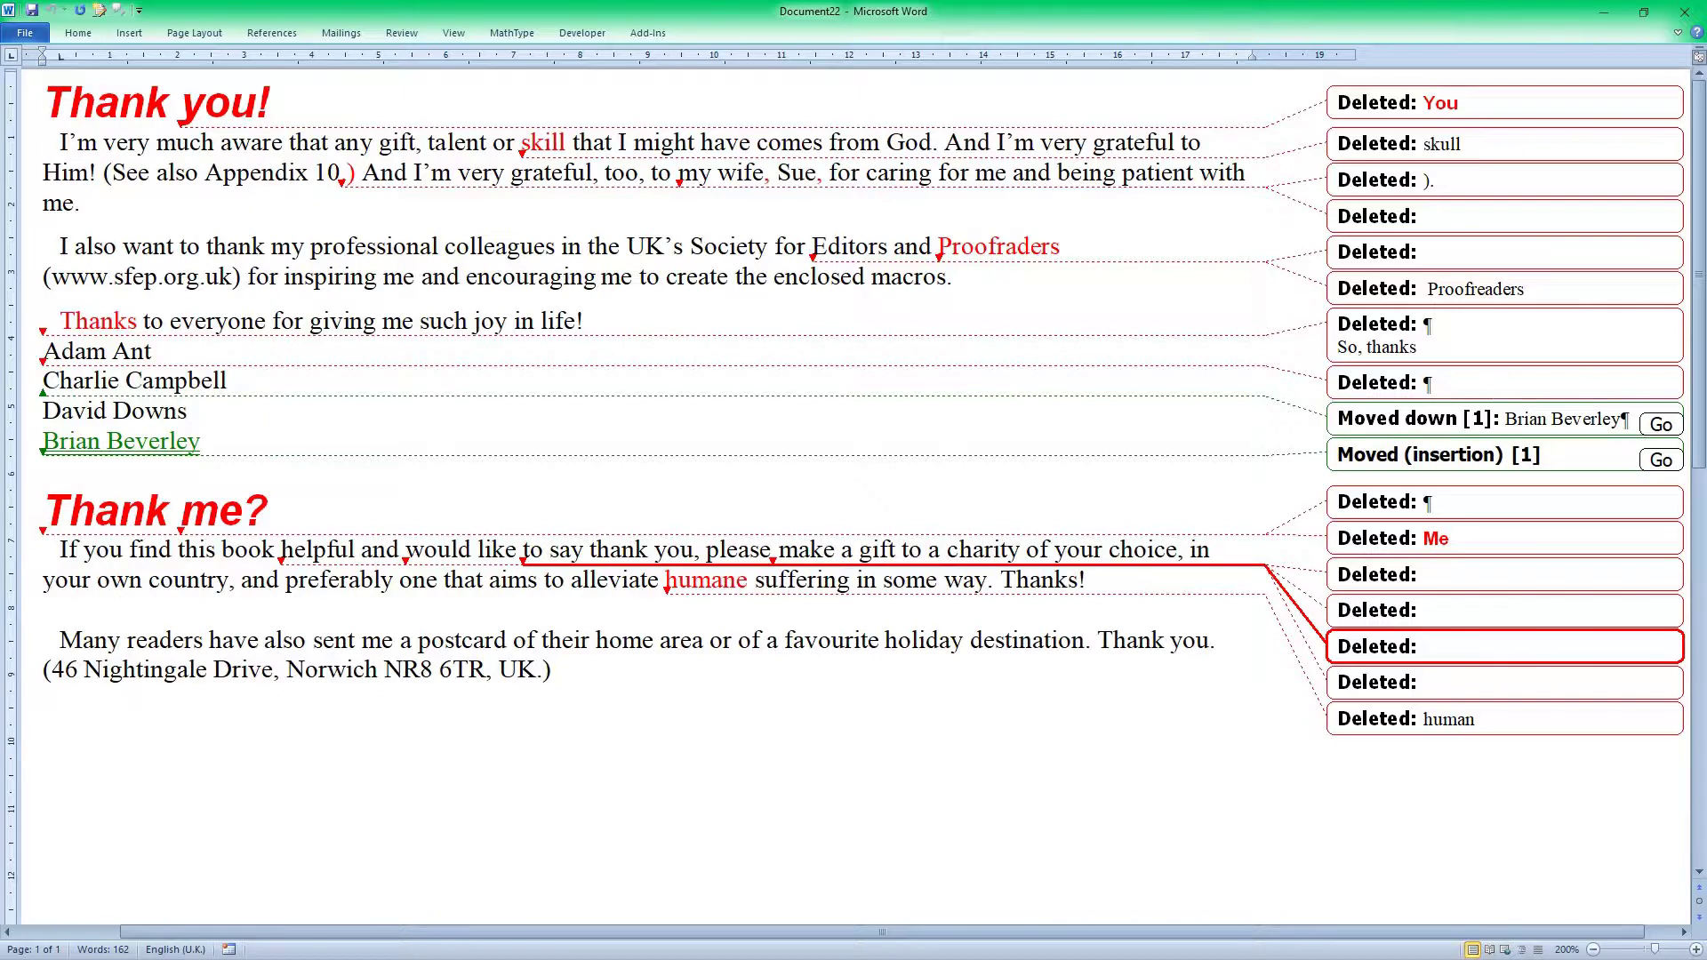
click(1489, 381)
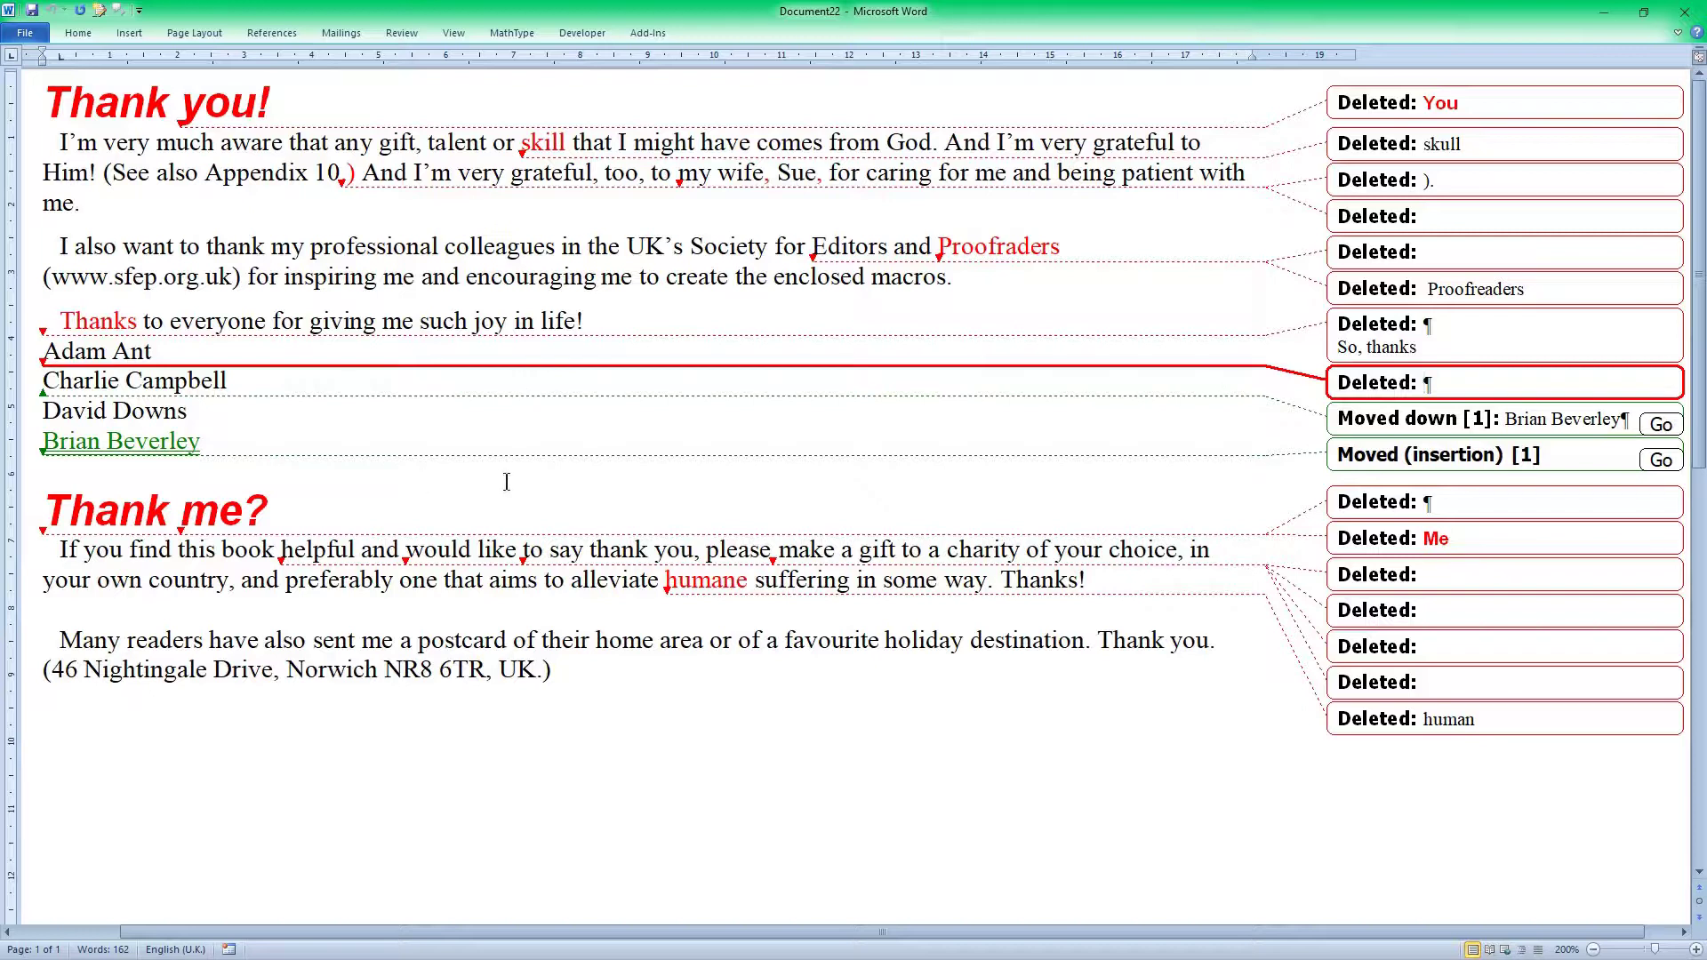
double_click(1458, 28)
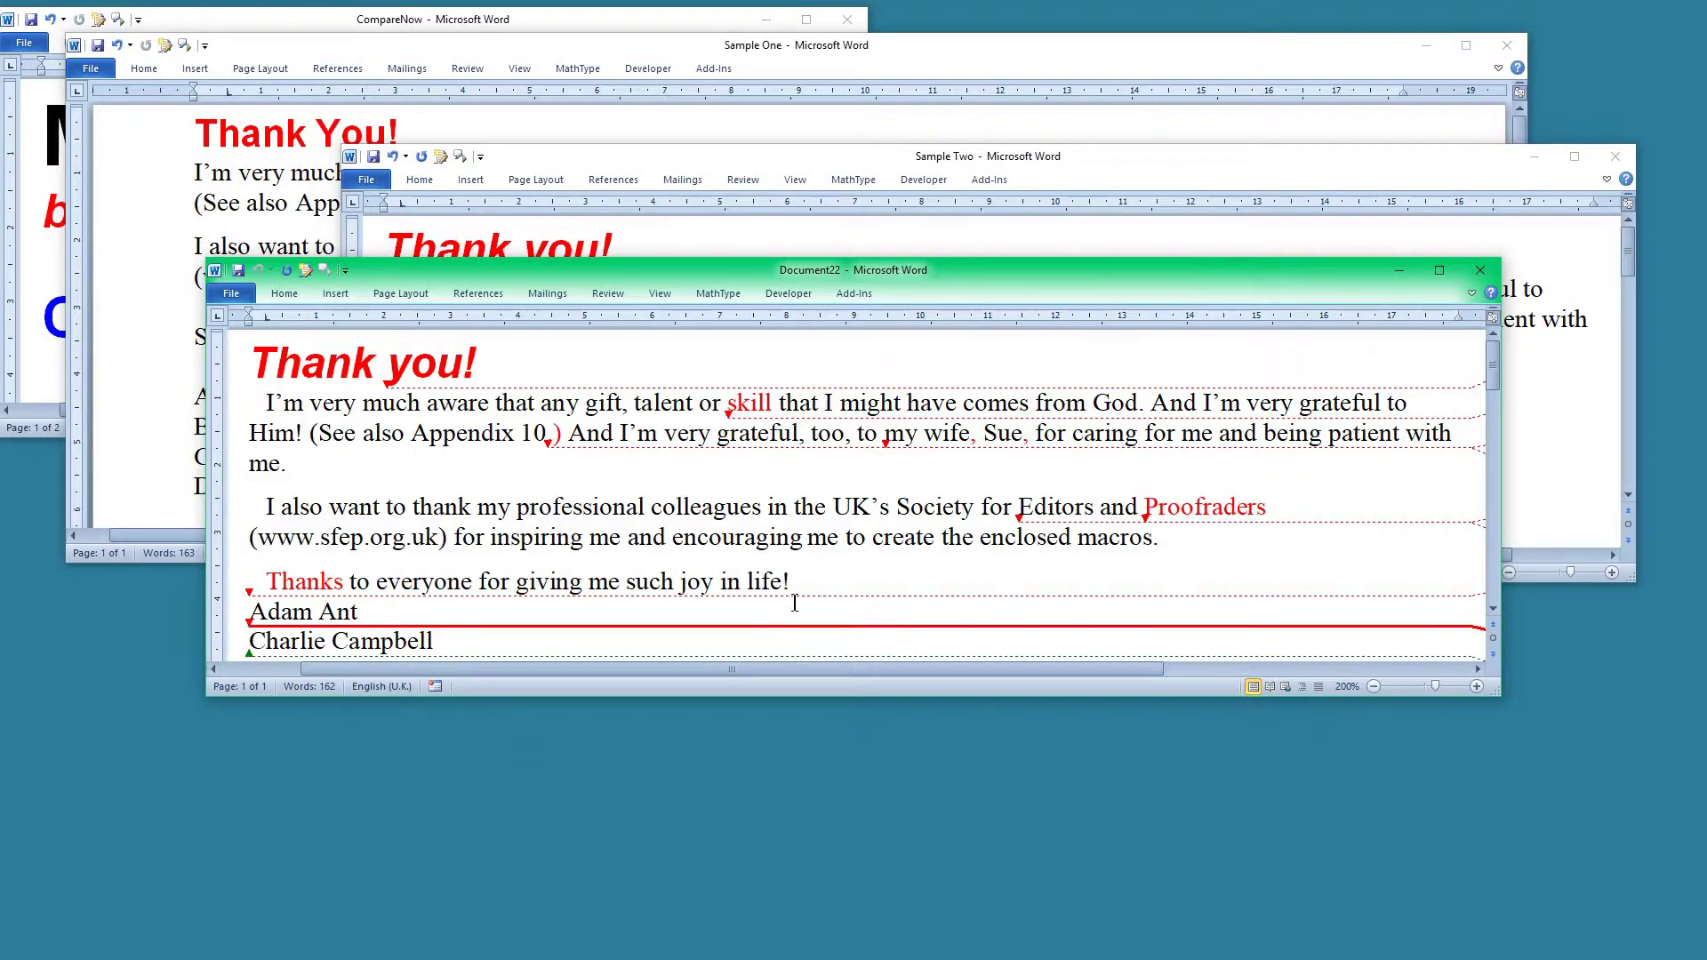
Step: Rerun CompareNow with the cf case-and-formatting options, which halts with run-time error 91
key(ctrl+alt+c)
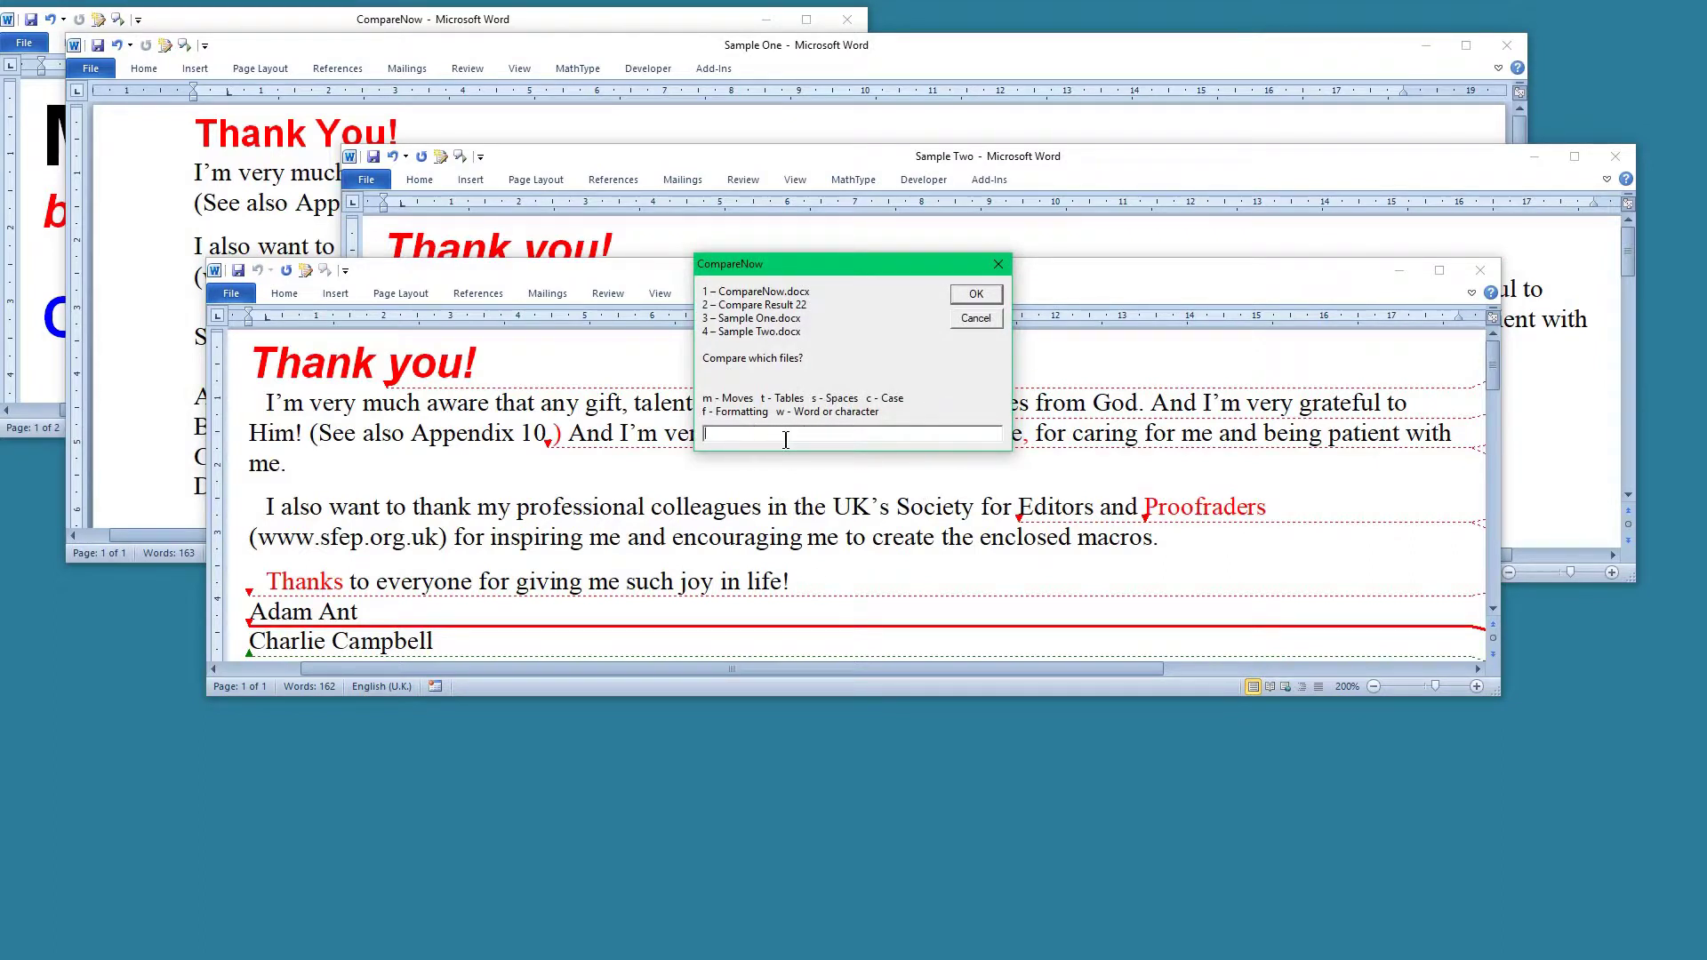
text(cf)
key(Return)
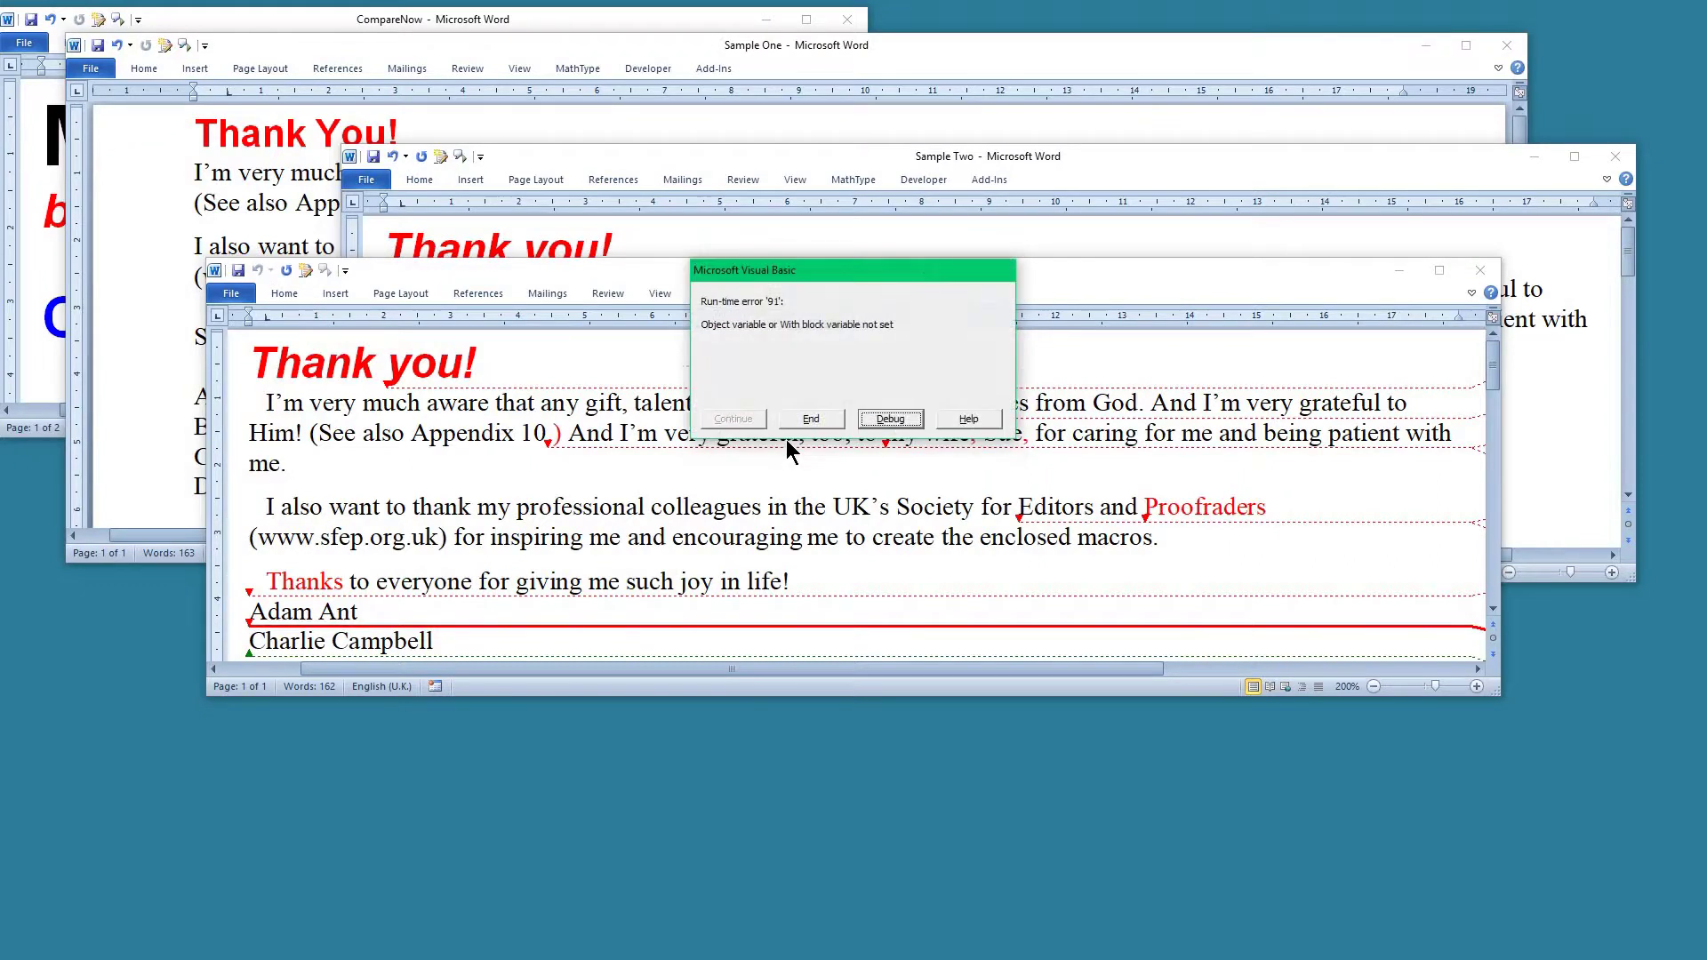
Step: Dismiss the error and rerun CompareNow with 34cf to include case and formatting differences
click(837, 425)
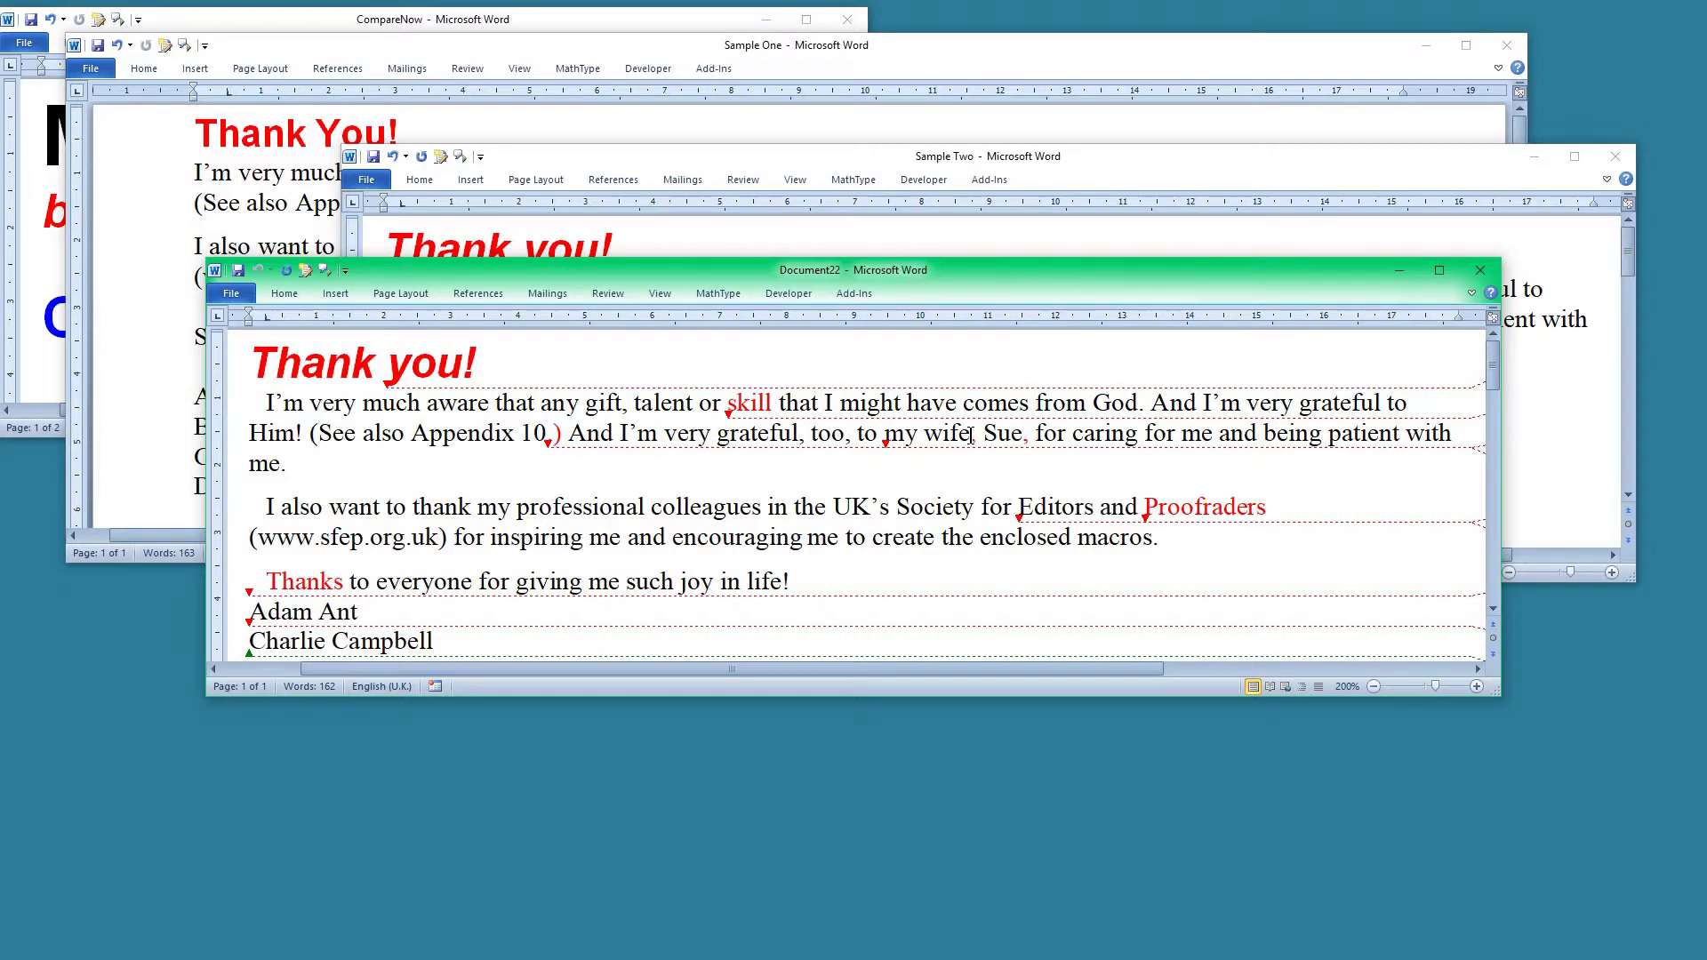
key(ctrl+alt+c)
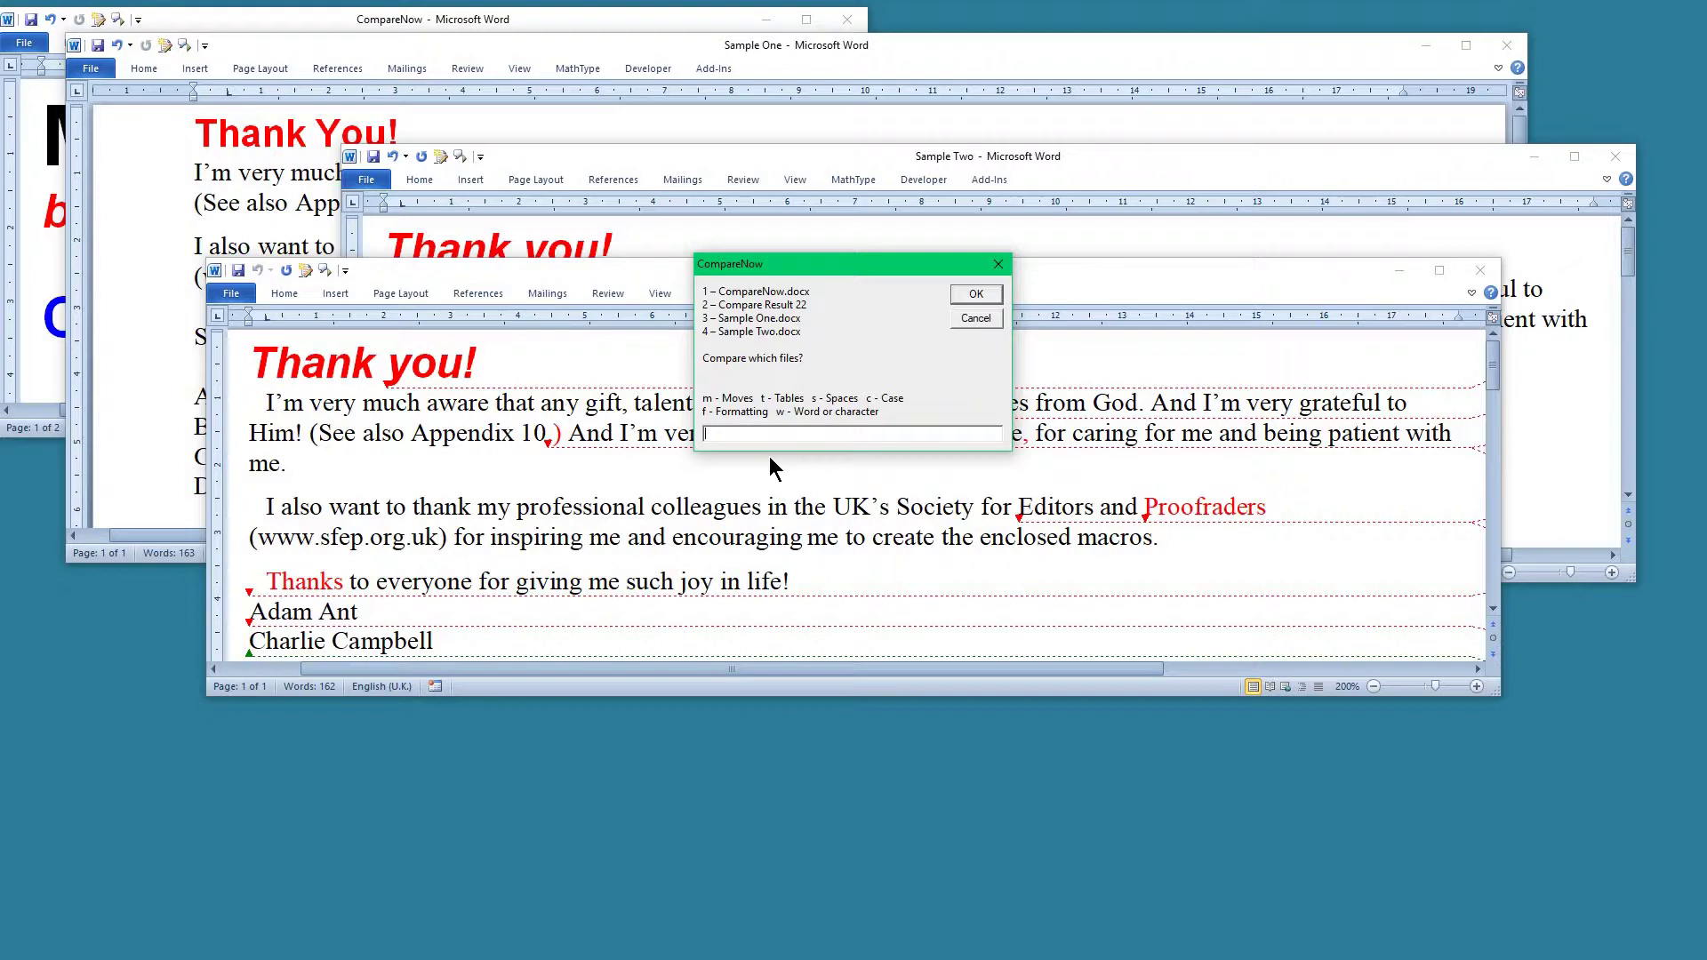
text(34cf)
key(Return)
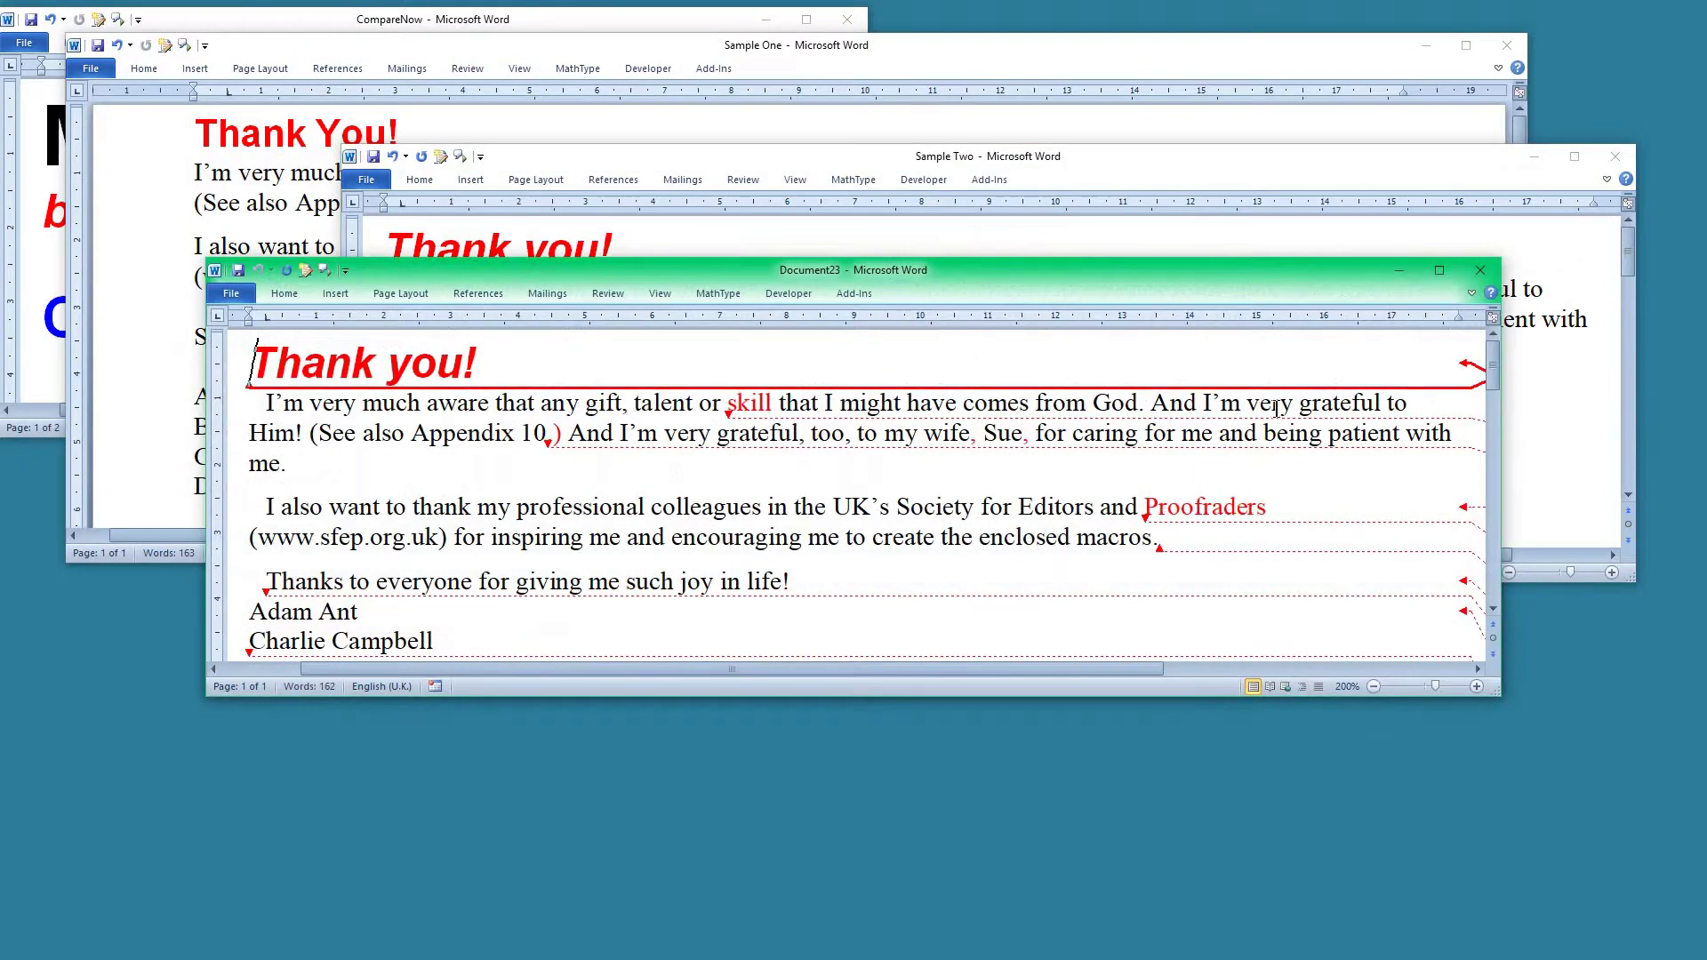
Step: Maximize Document23, step through its formatting-change balloons, then restore the window size
double_click(1200, 284)
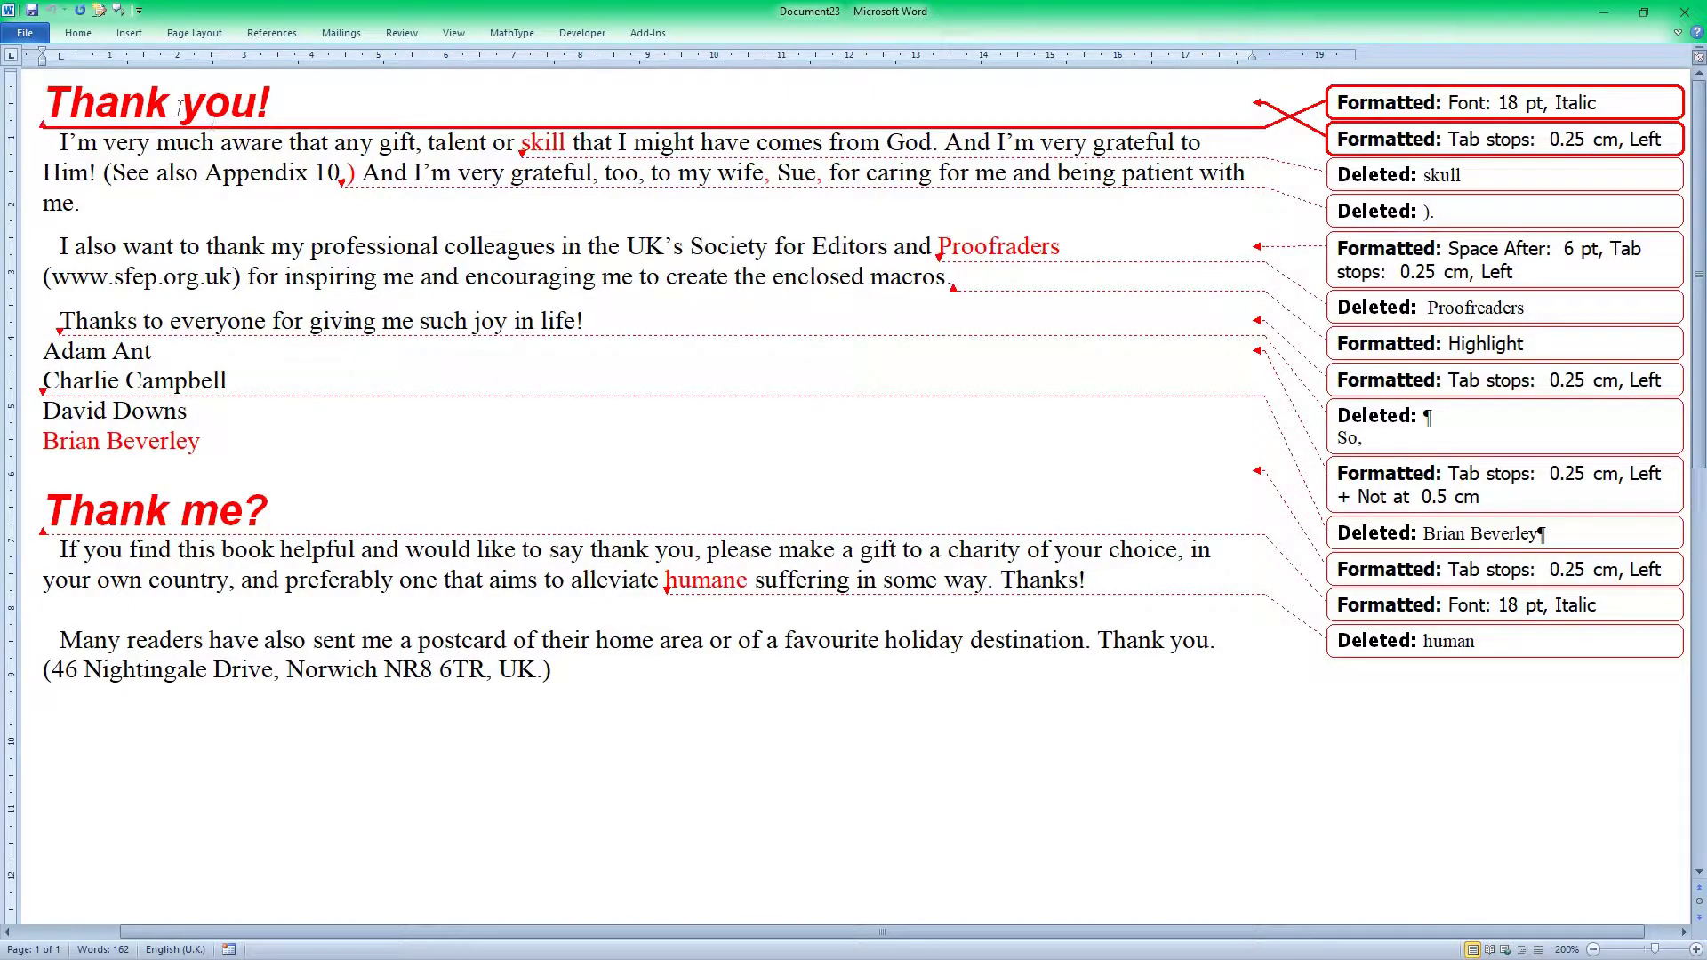
drag(183, 103, 205, 104)
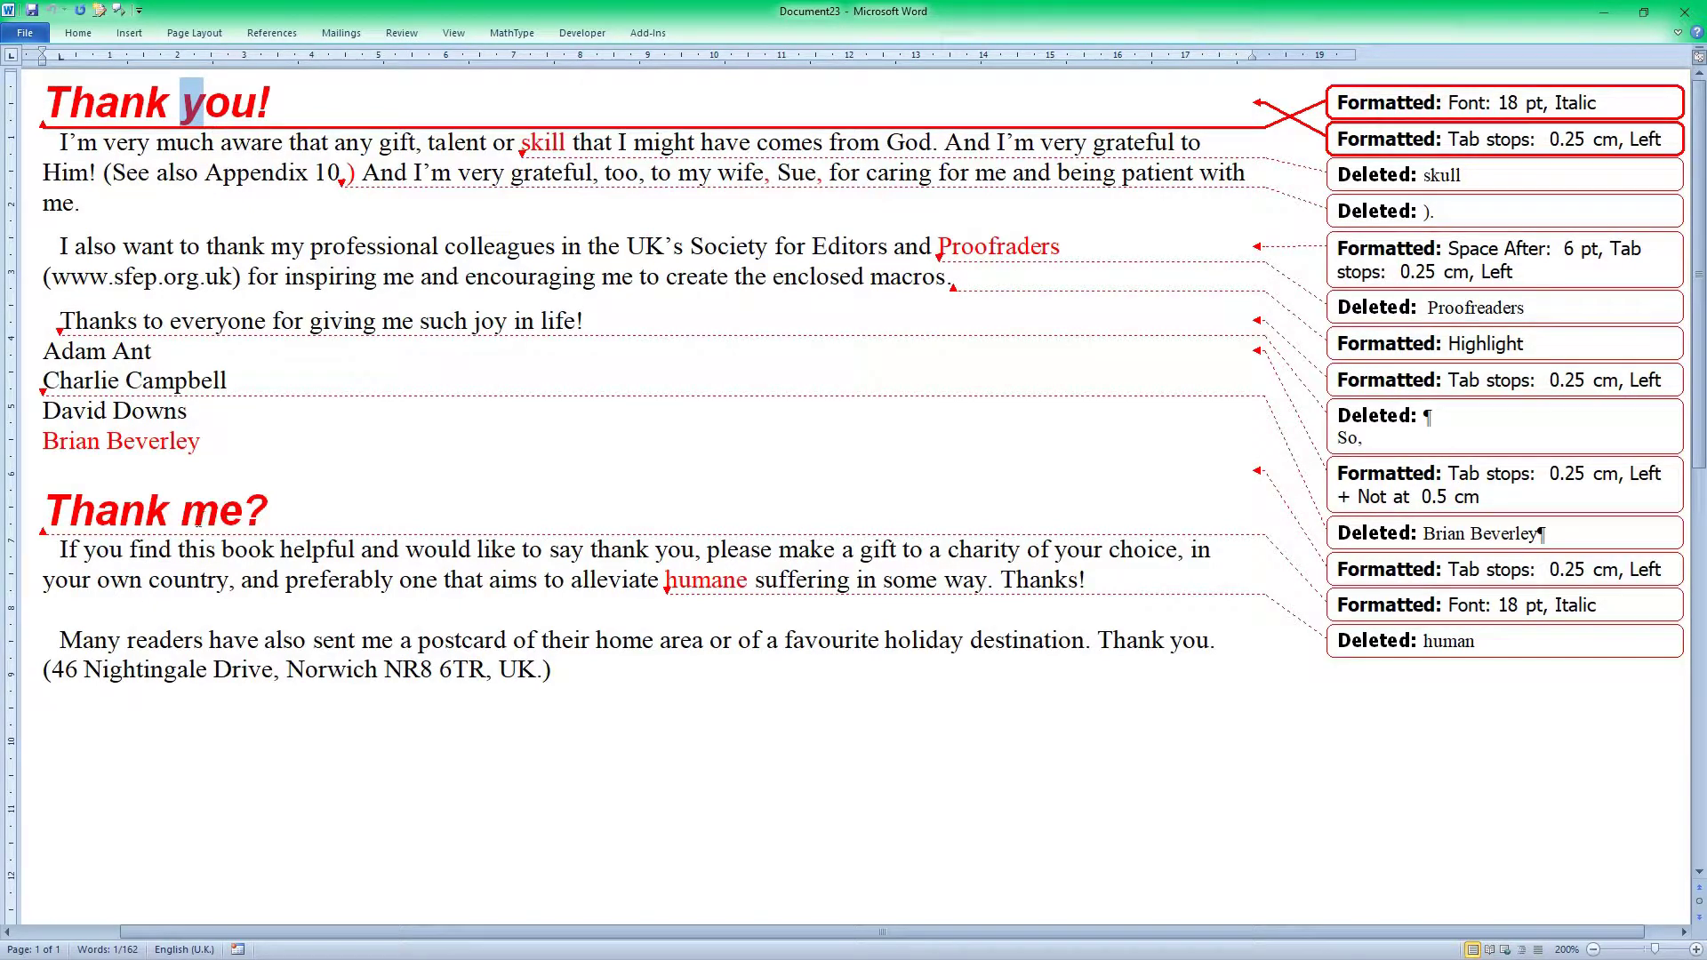
key(ctrl+PageDown)
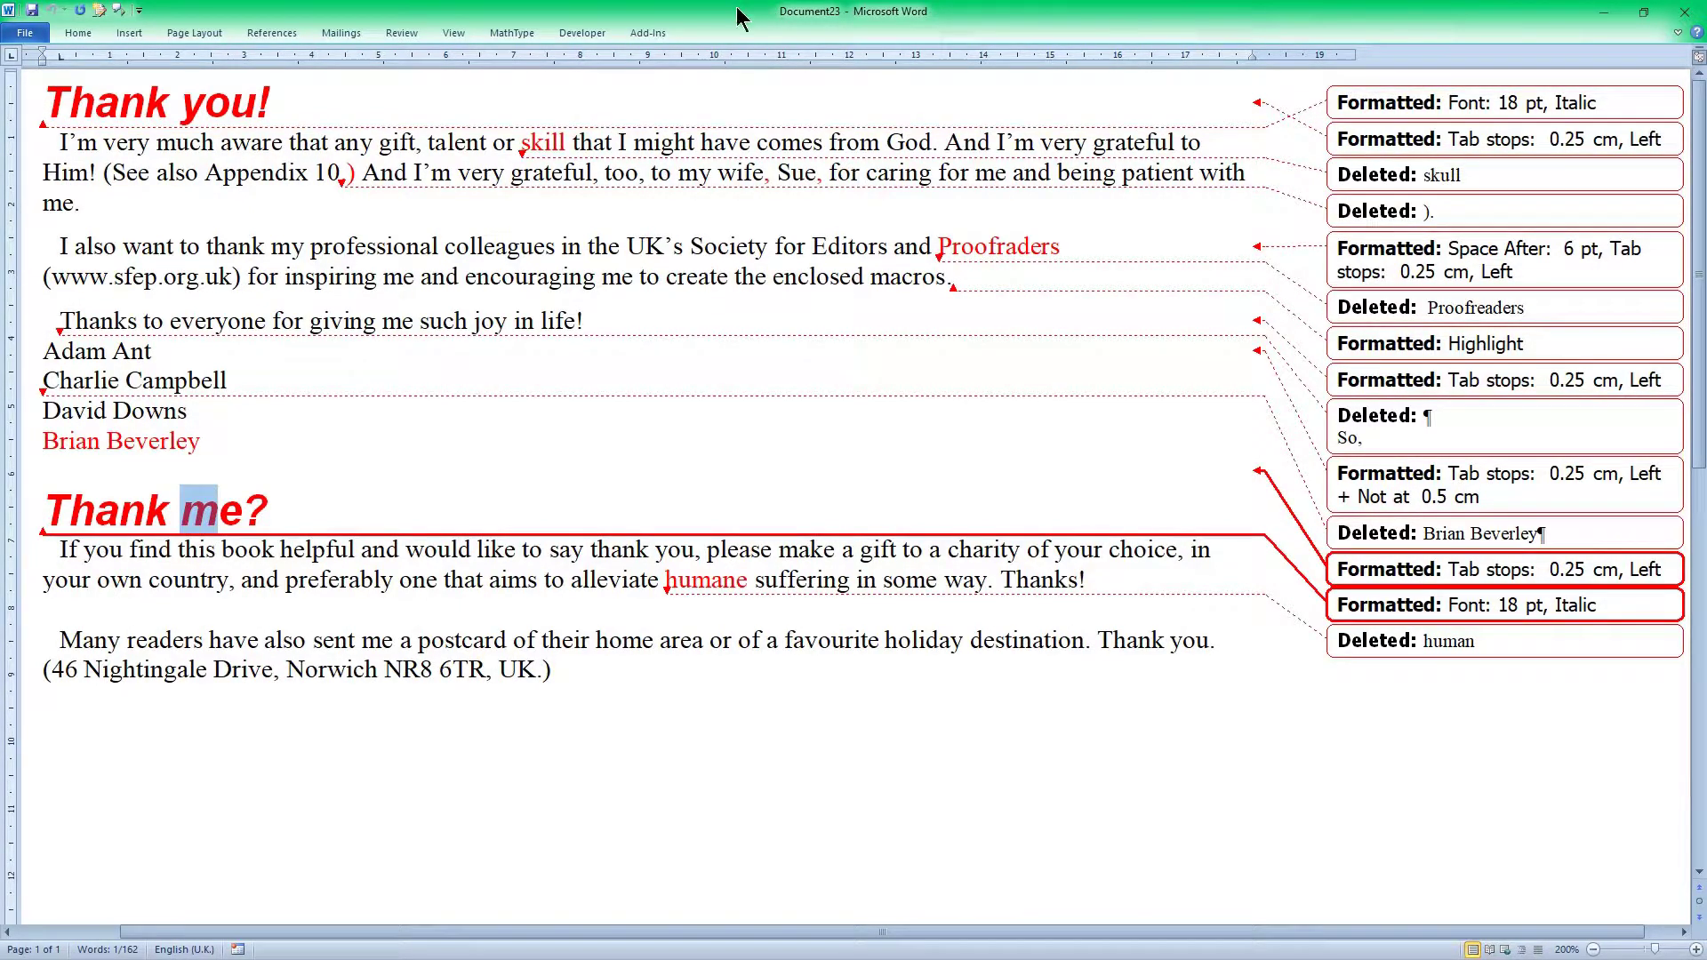
double_click(736, 8)
Step: Rearrange the Document23 and Sample One windows so both originals are visible
drag(647, 286, 739, 453)
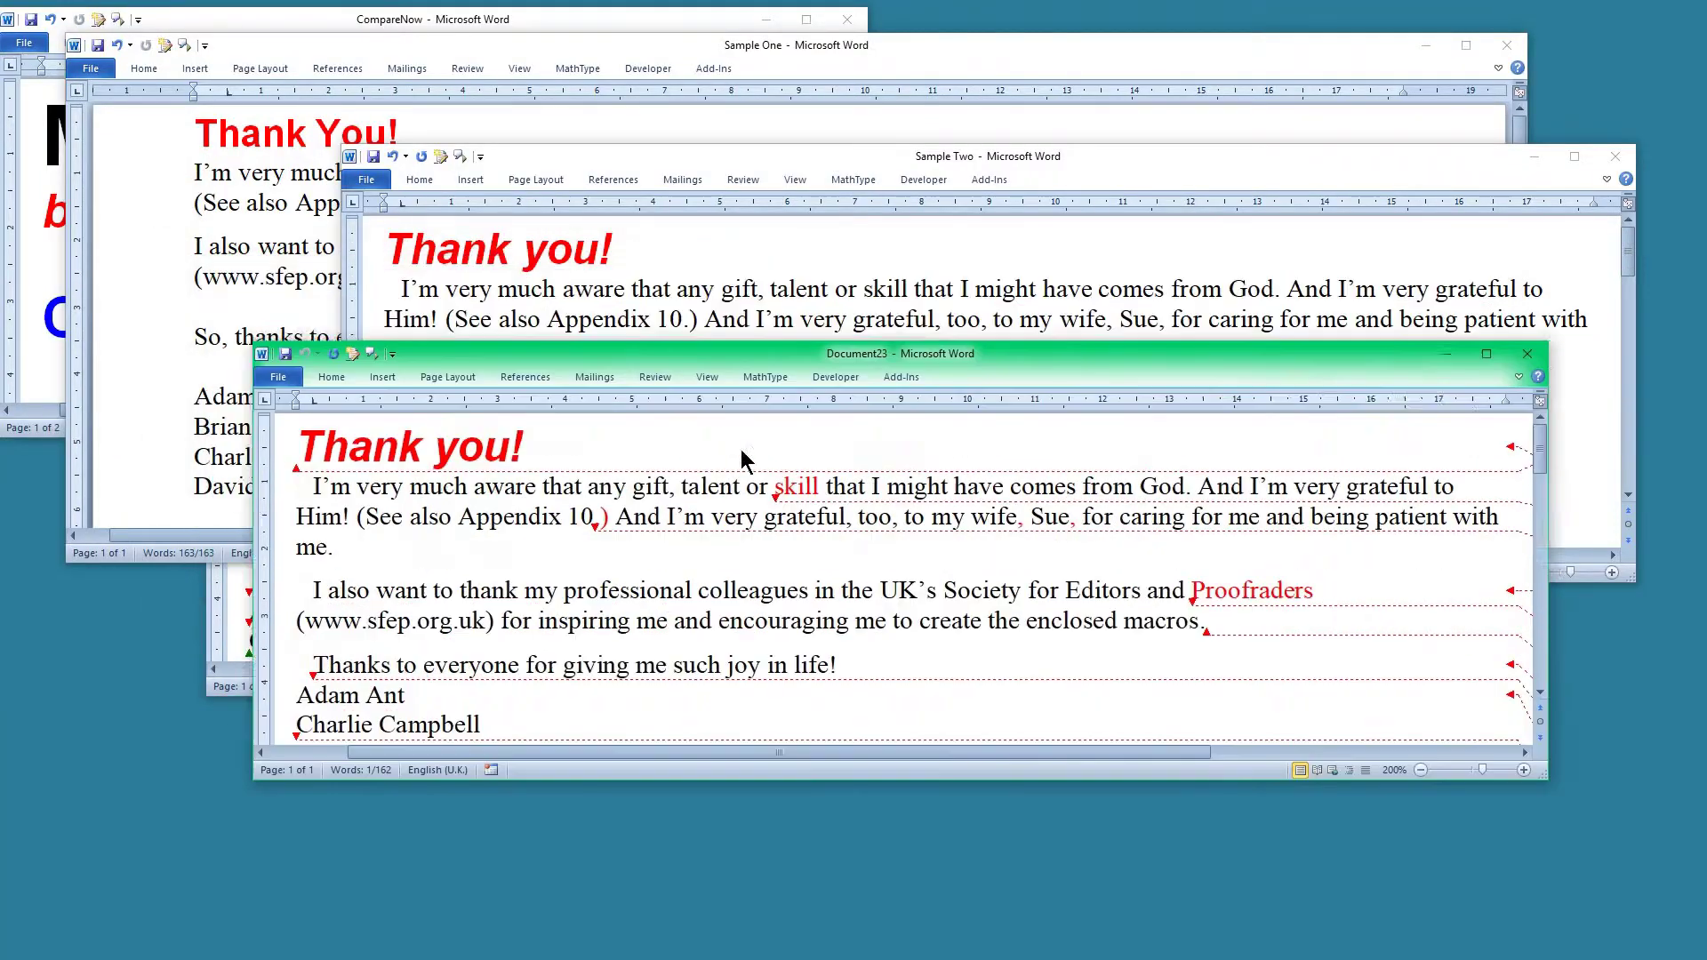
click(226, 349)
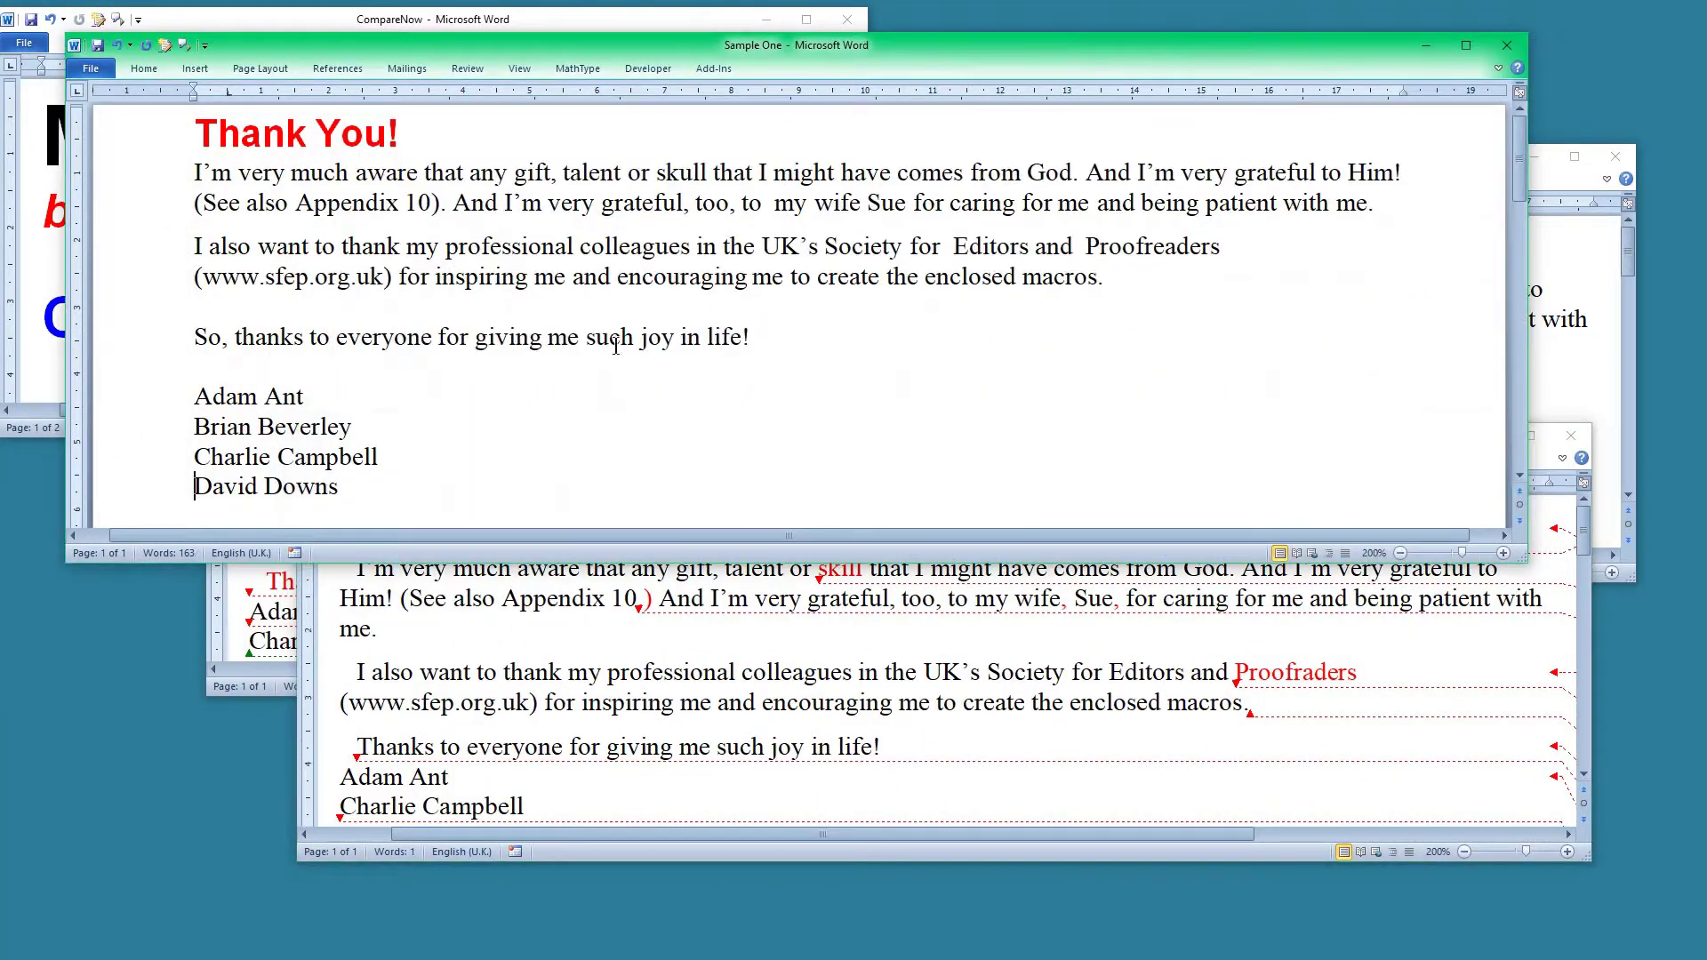
scroll(538, 293, down, 2)
scroll(538, 293, up, 2)
click(604, 435)
drag(596, 434, 472, 82)
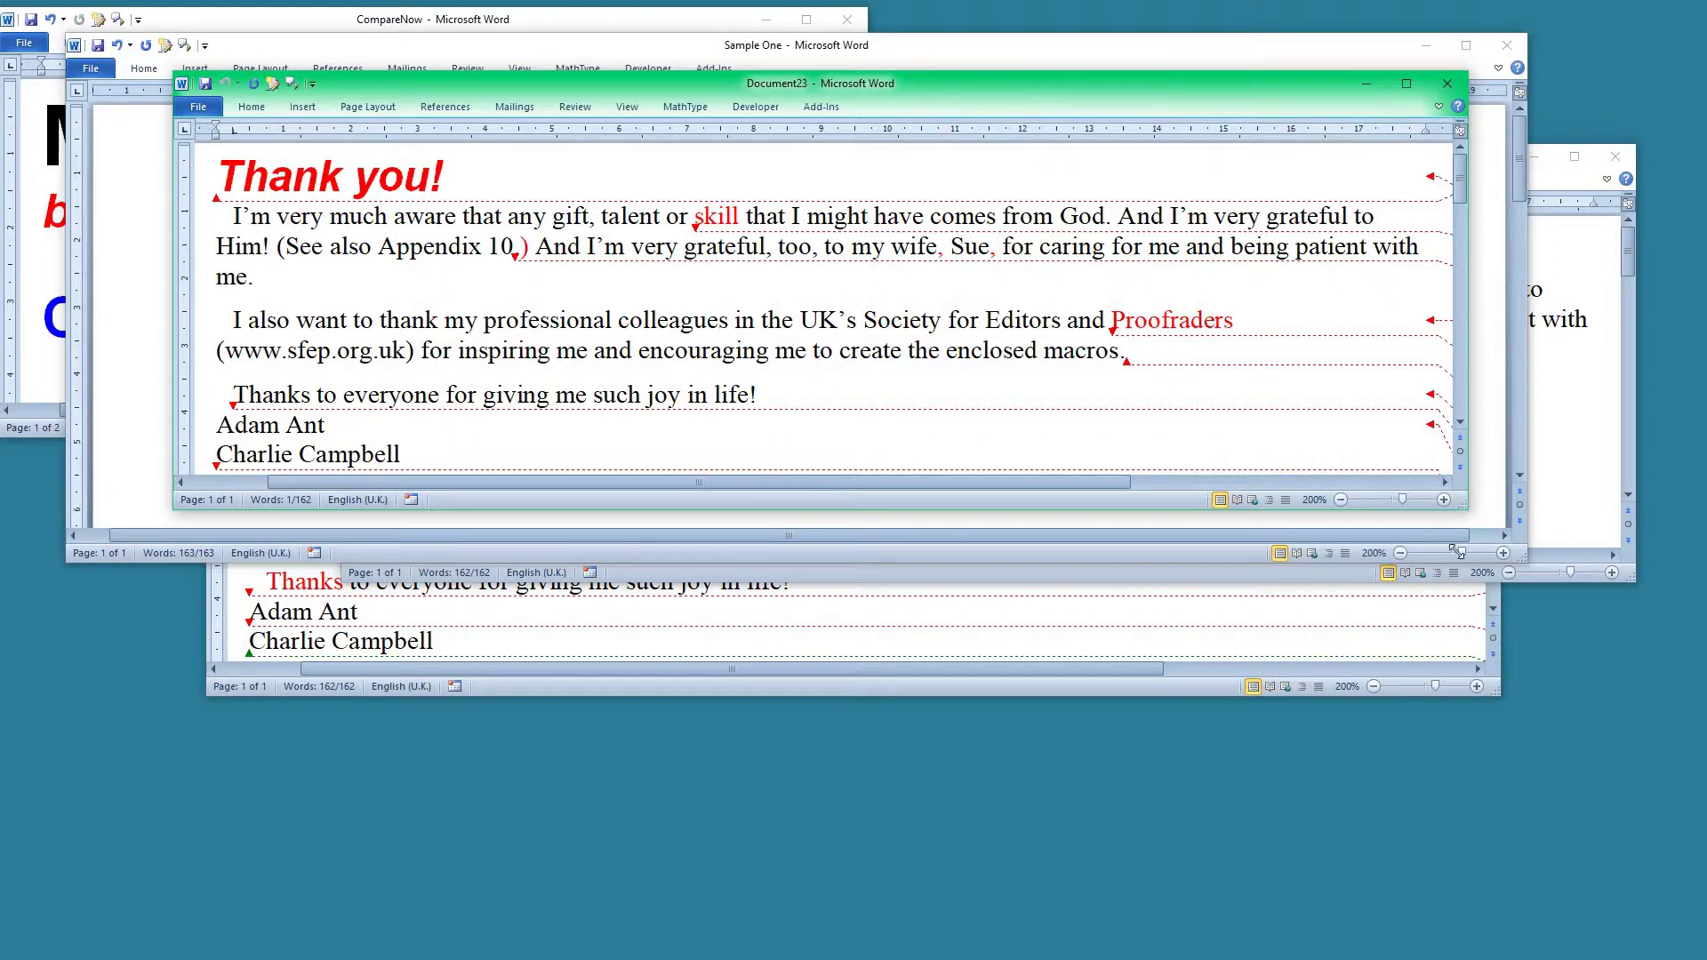
drag(1461, 505, 1454, 629)
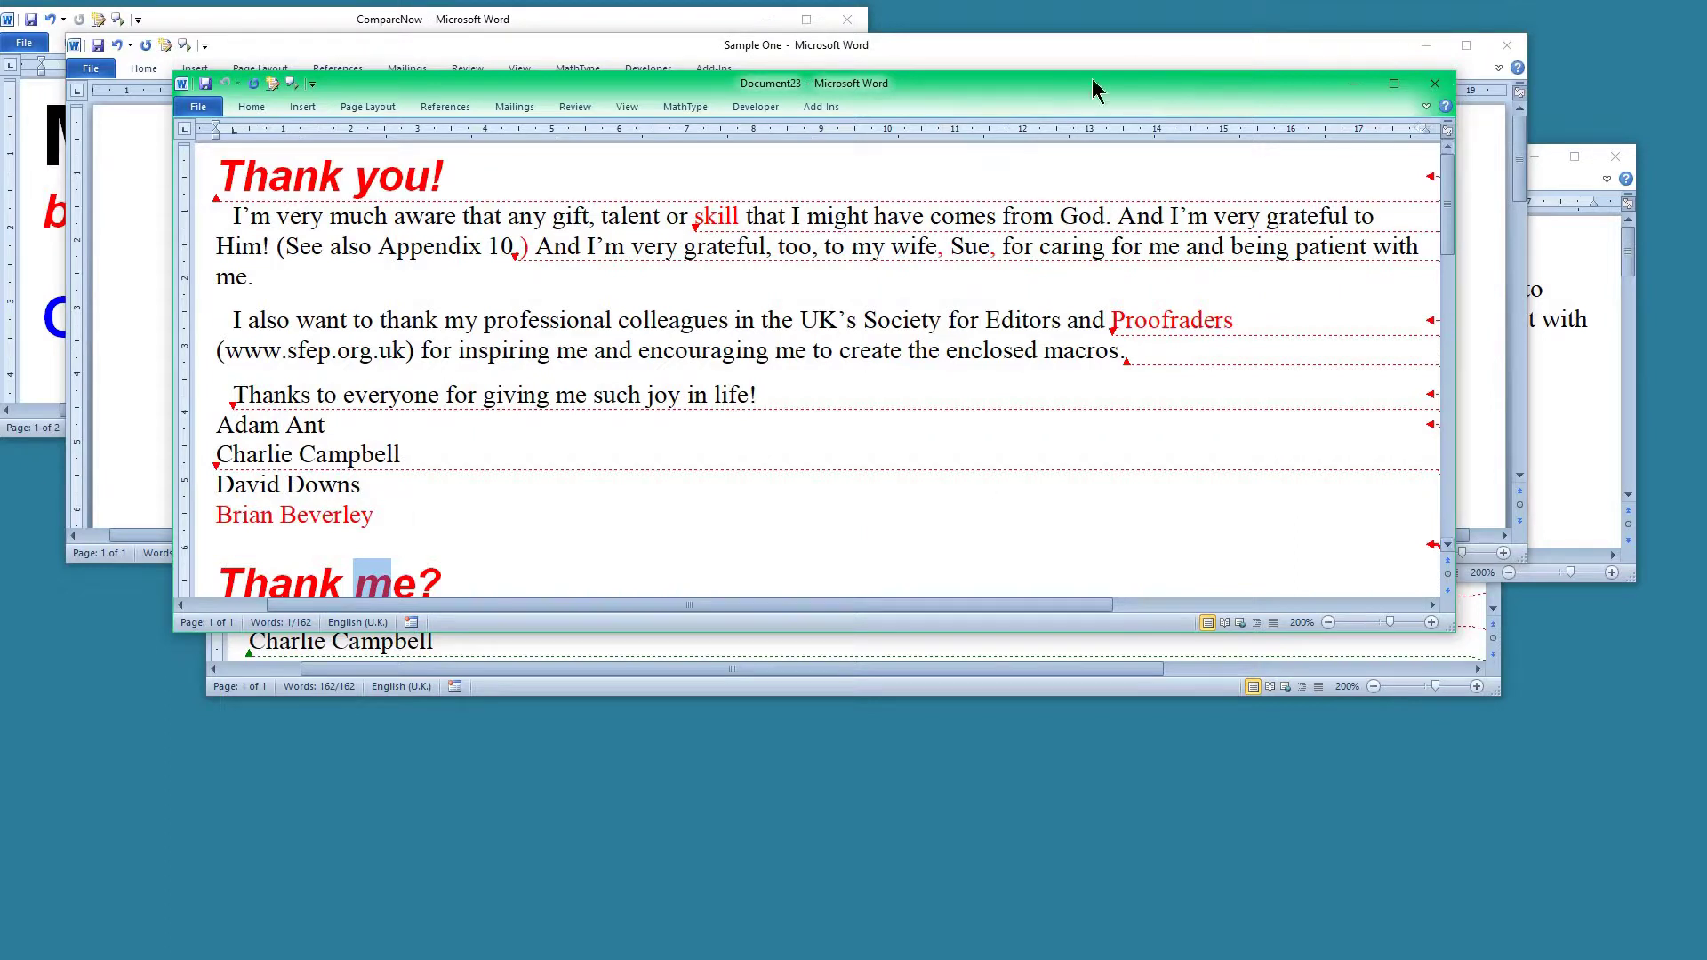
drag(1069, 92, 851, 162)
click(1237, 114)
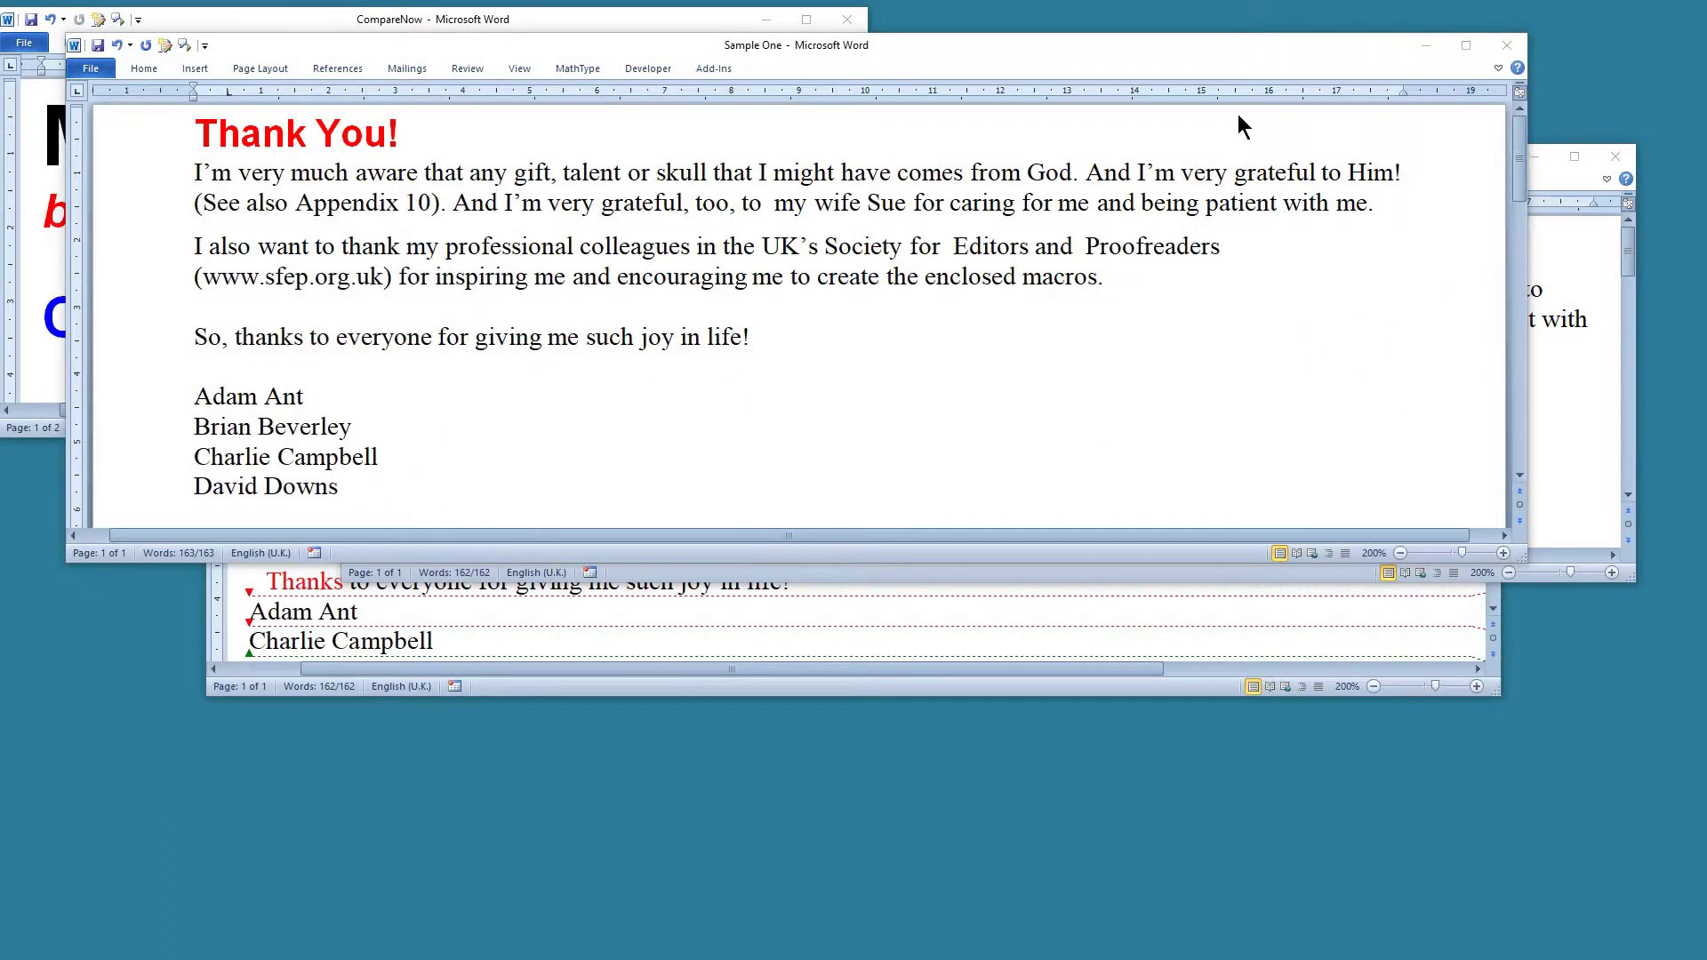
drag(1171, 57, 1195, 161)
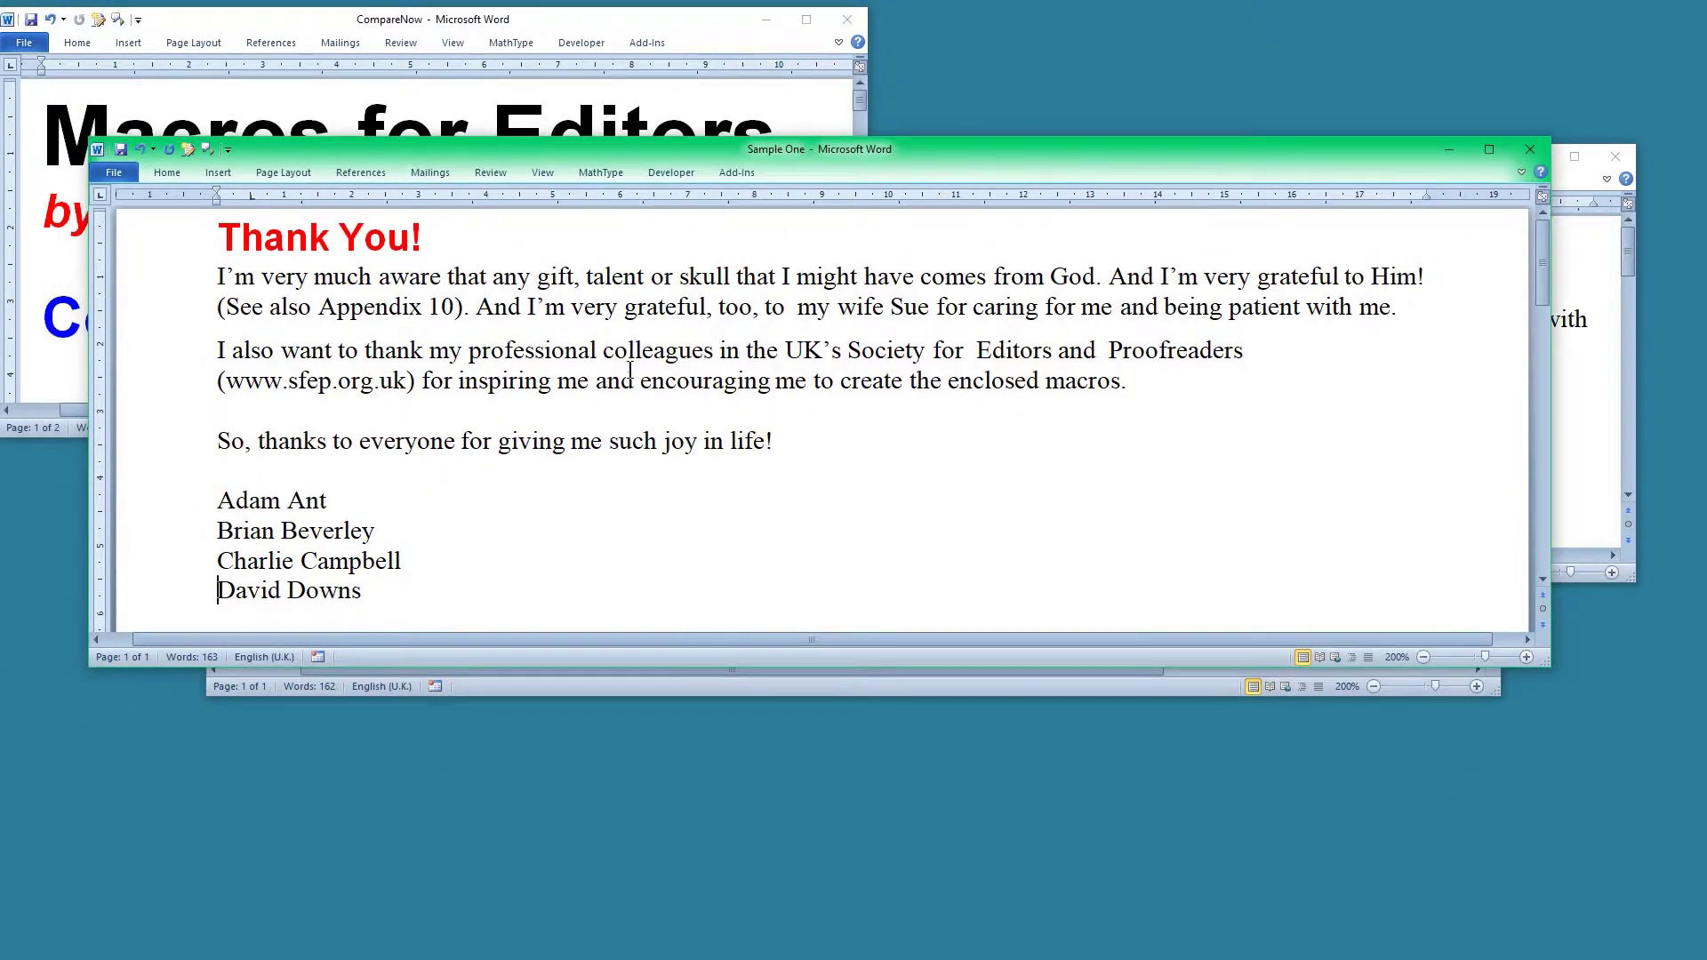
scroll(599, 375, down, 3)
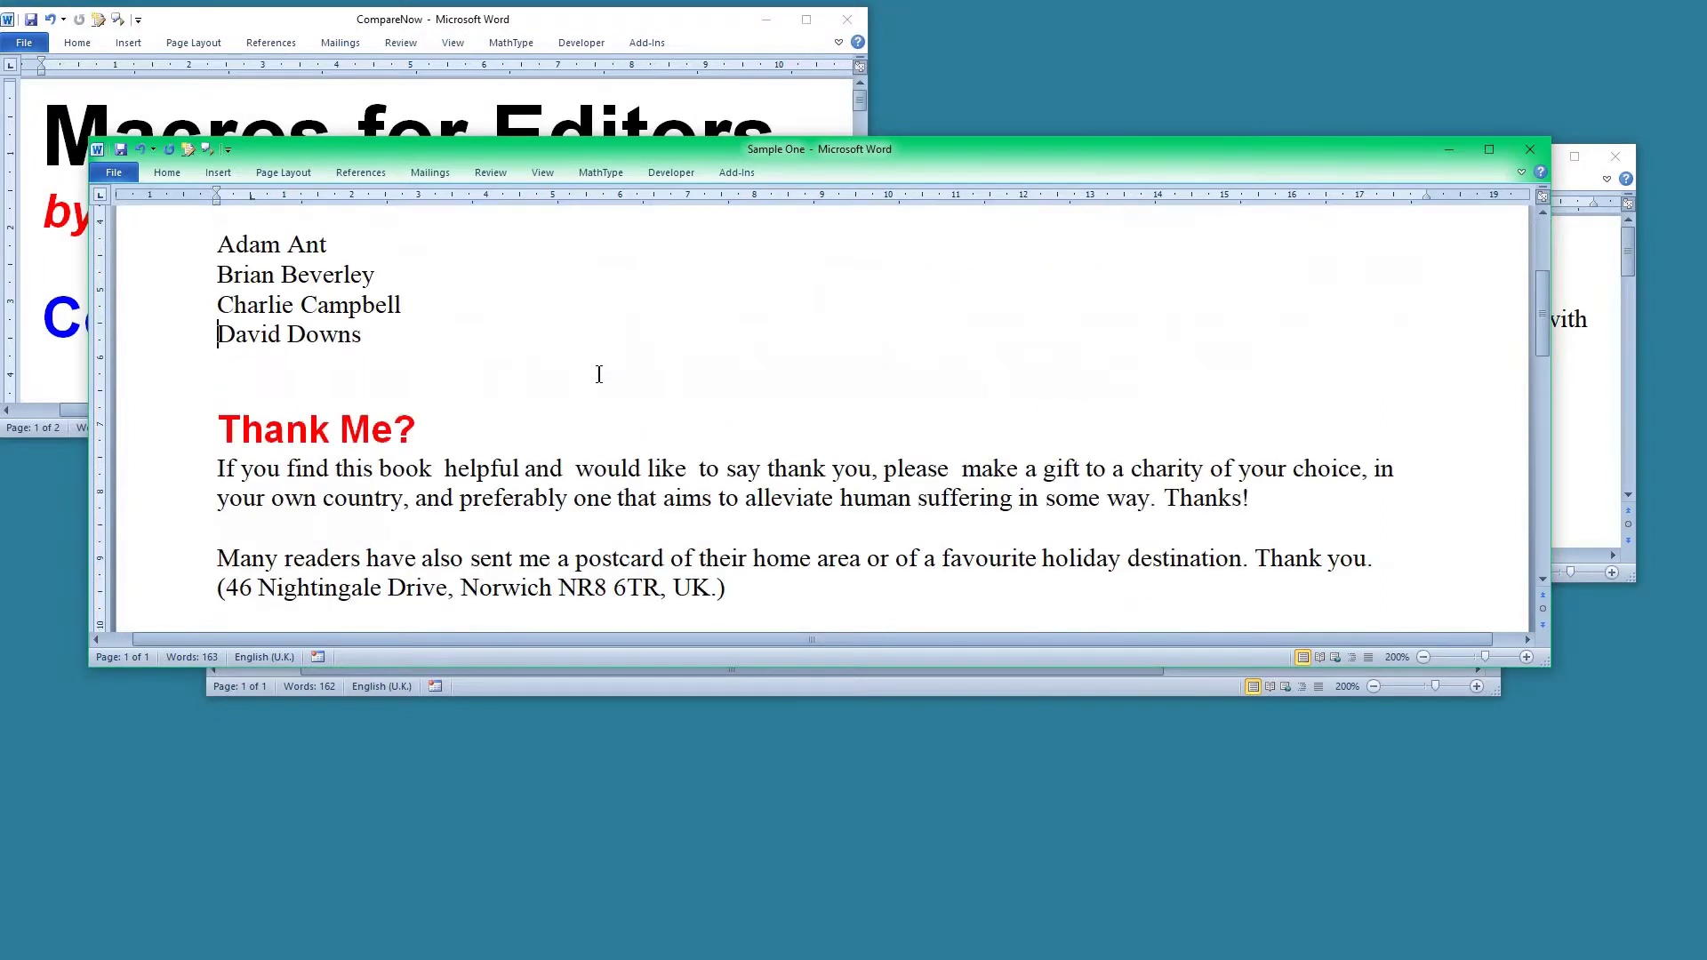
scroll(600, 374, up, 3)
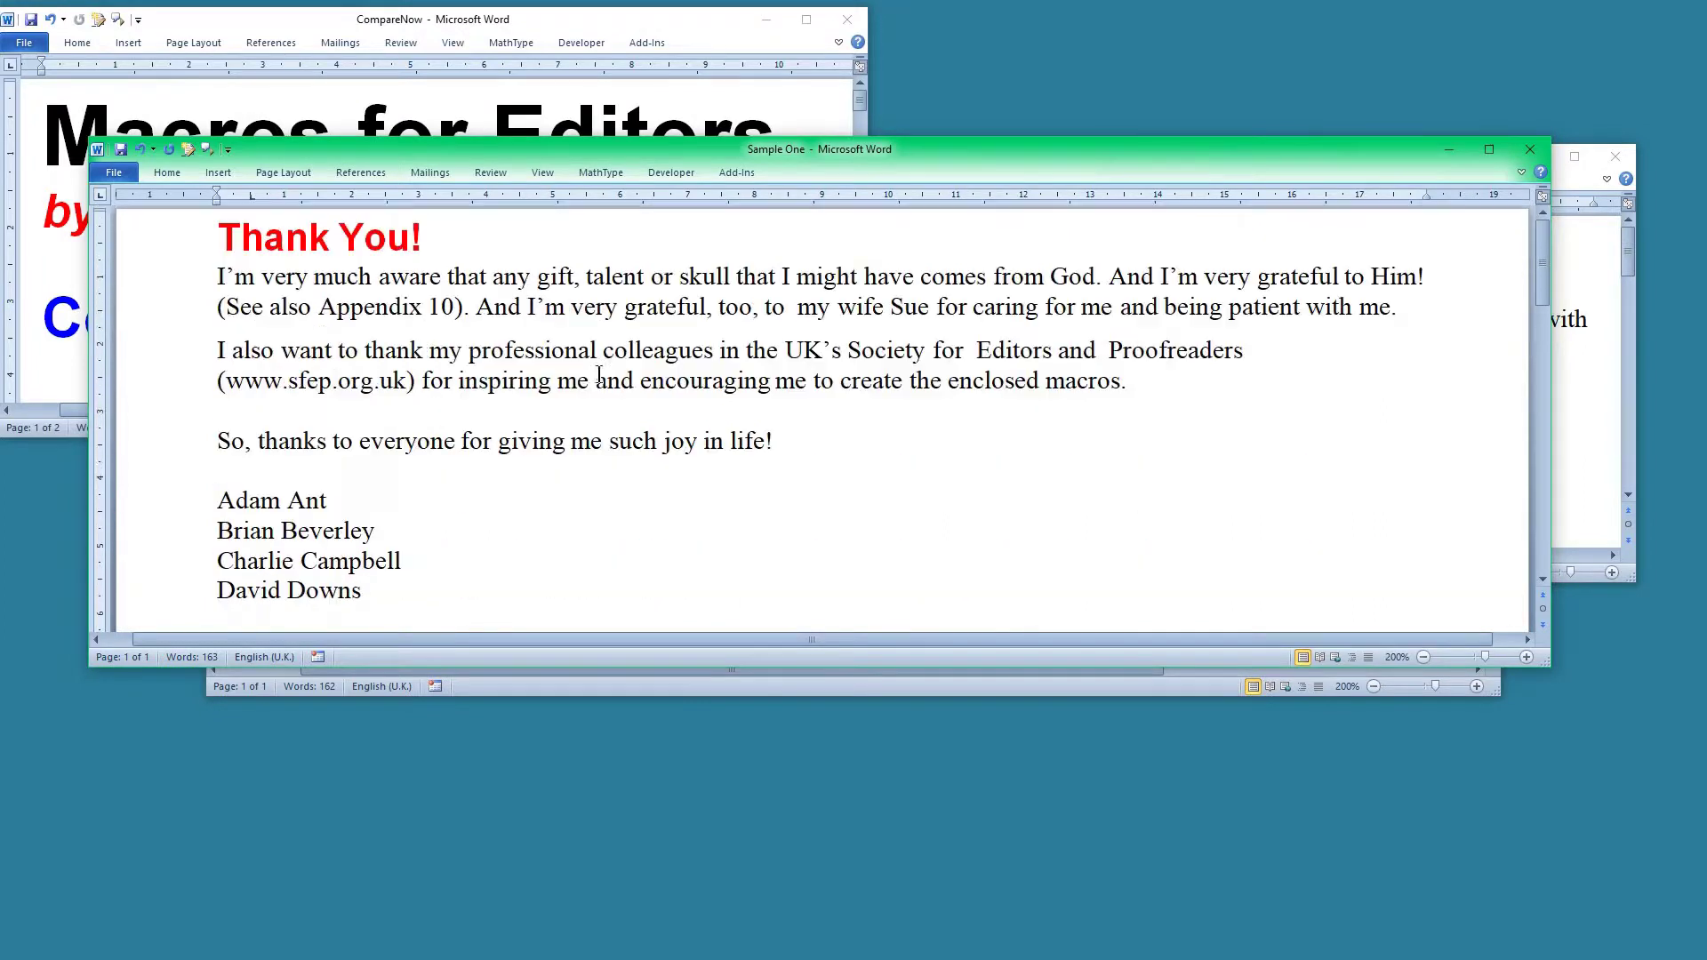
Step: Select the two opening Thank You paragraphs in Sample One, then the first two in Sample Two
double_click(185, 305)
shift+click(183, 386)
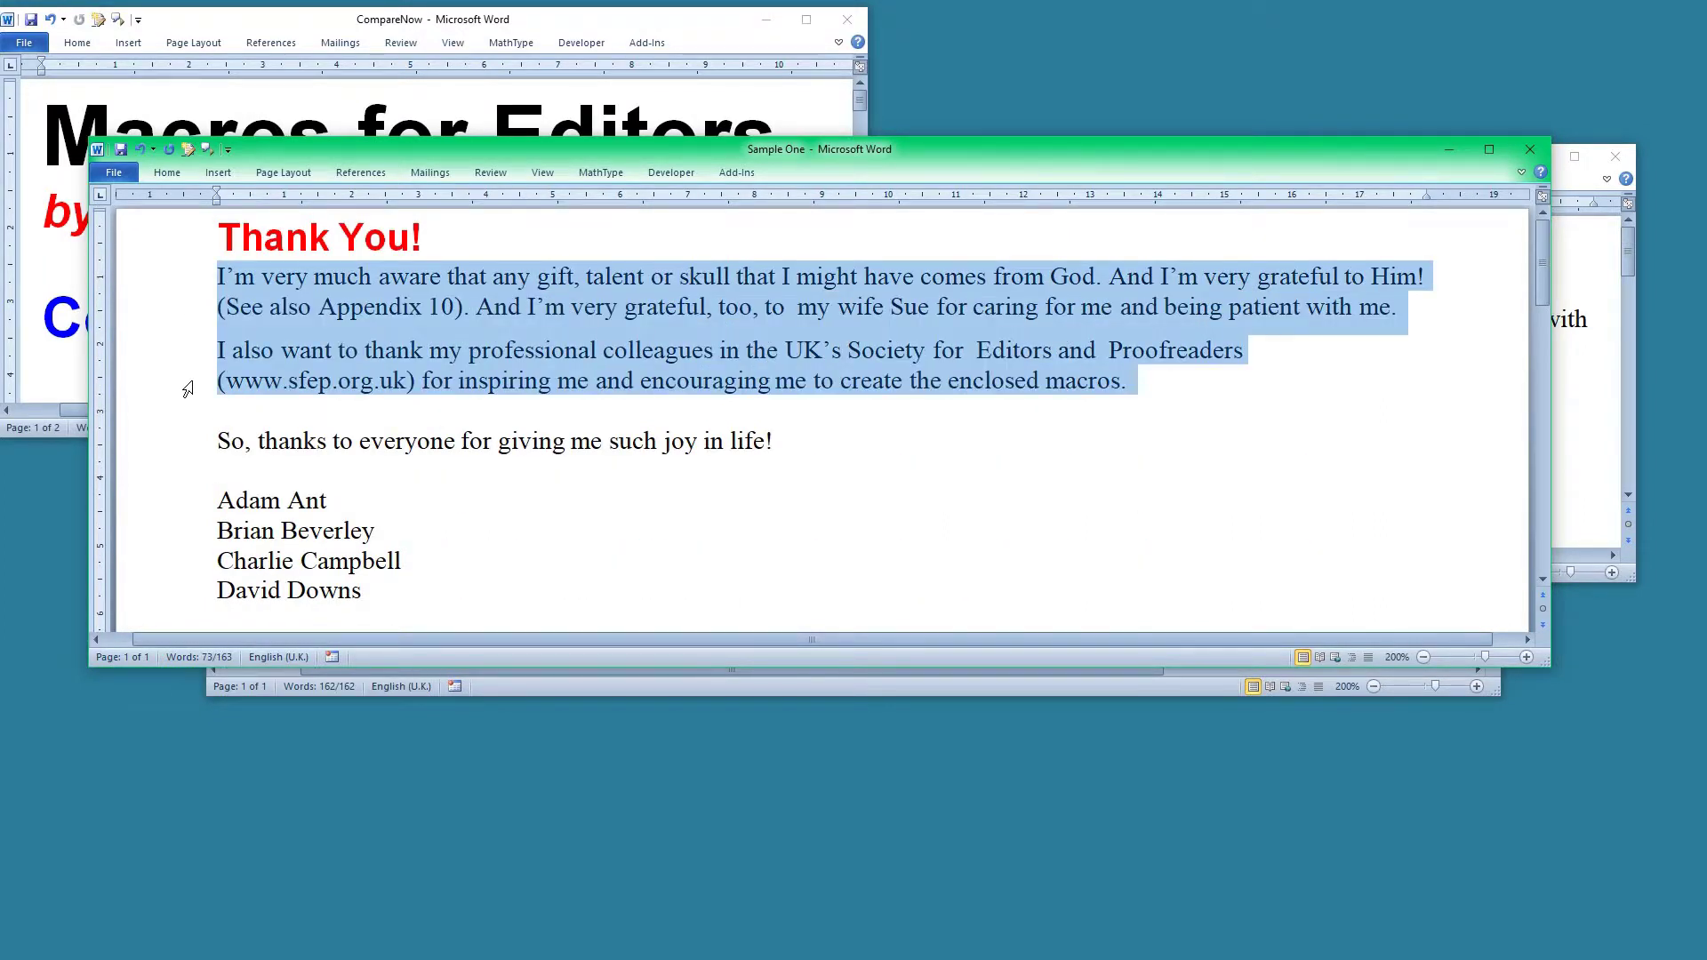
drag(996, 160, 141, 345)
click(1049, 166)
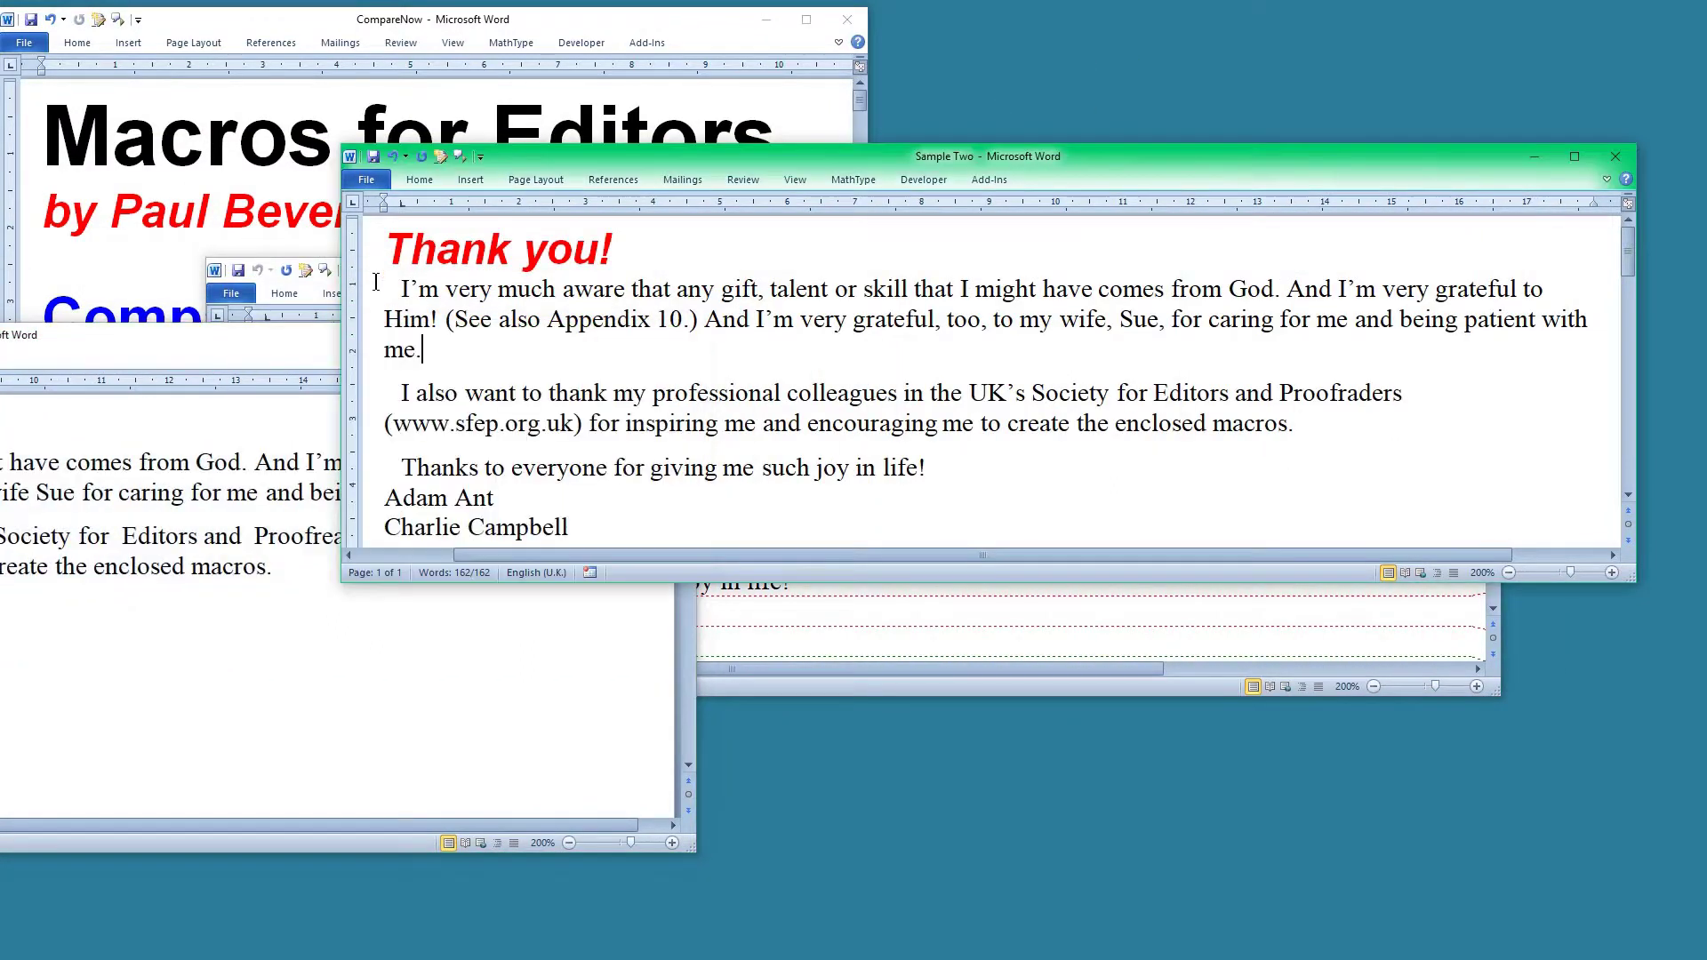
double_click(351, 320)
drag(348, 407, 360, 478)
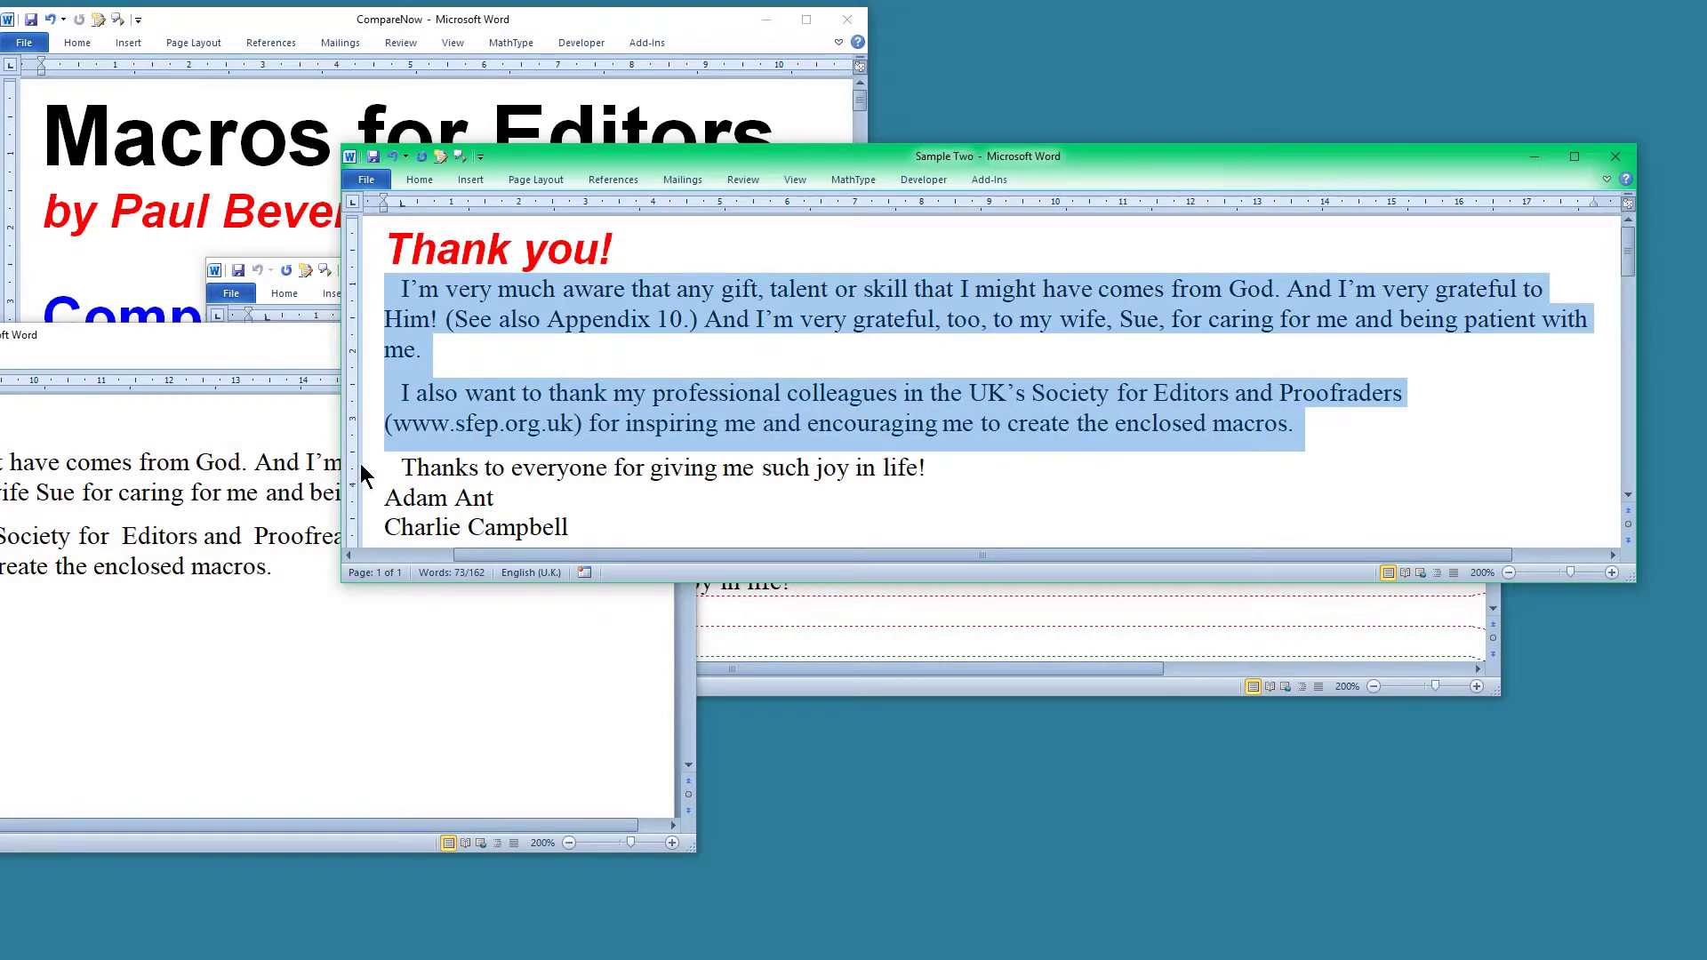
Step: Compare only the selected paragraphs with file choice 45, then close Compare Result 25 without saving
key(ctrl+alt+c)
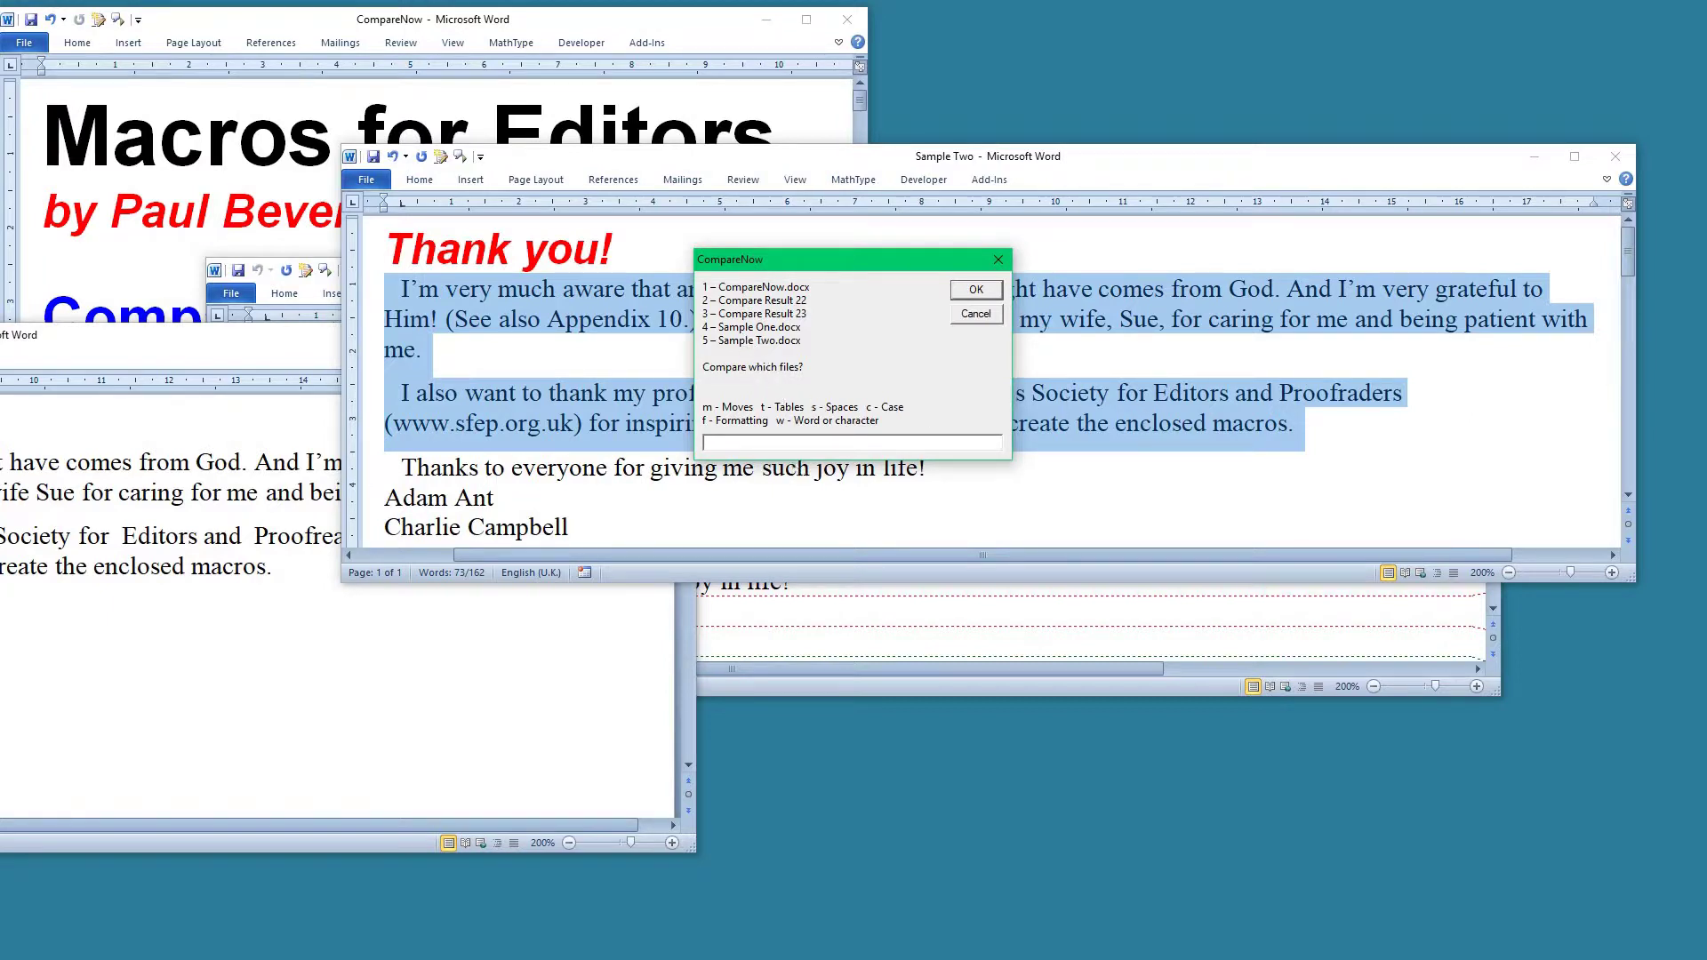
key(Return)
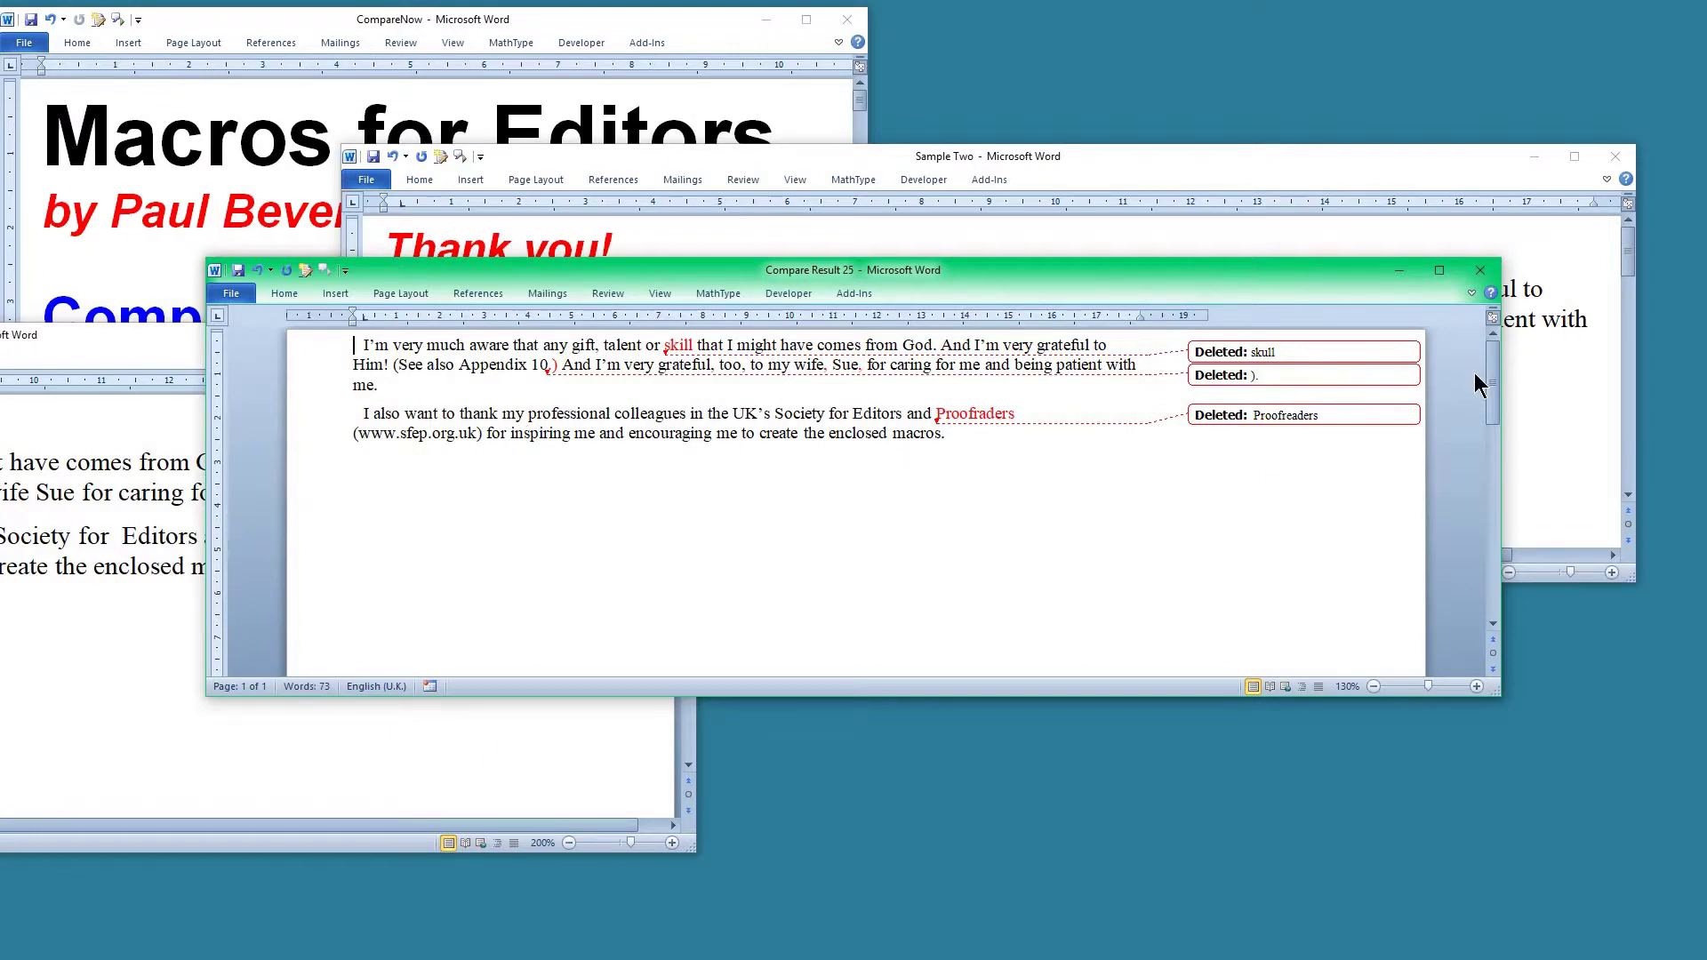
click(1480, 271)
click(878, 509)
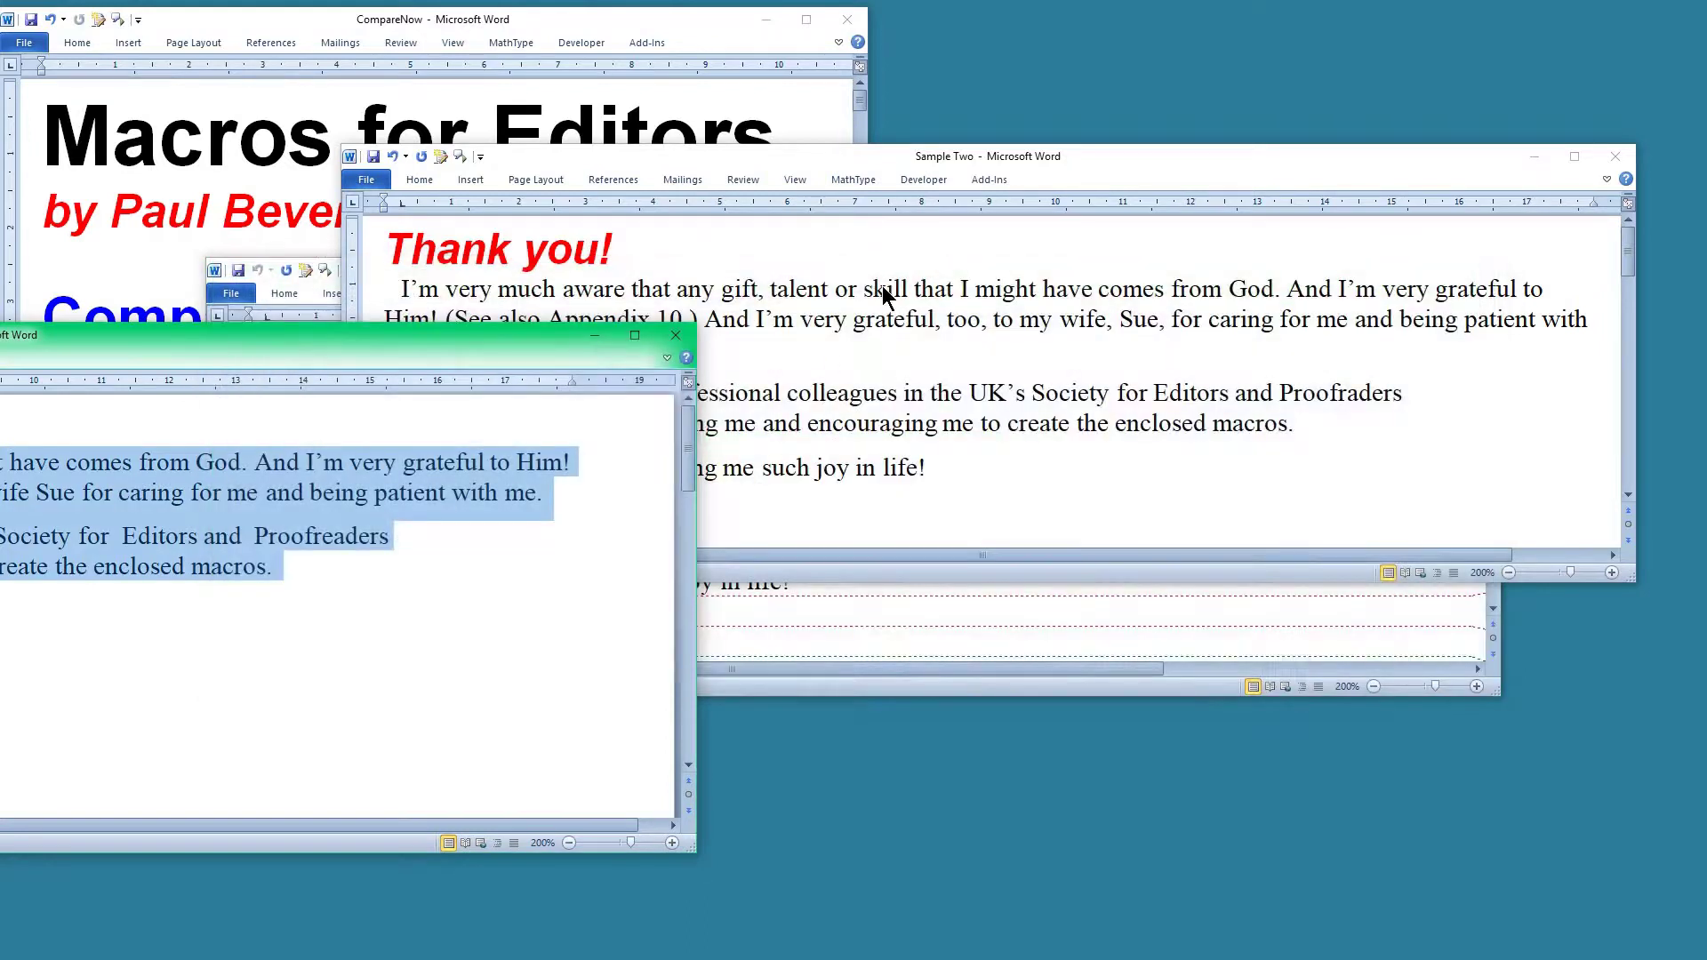
Step: Set Sample Two aside and run the copy macro on Compare Result 22 to make Document26
click(947, 158)
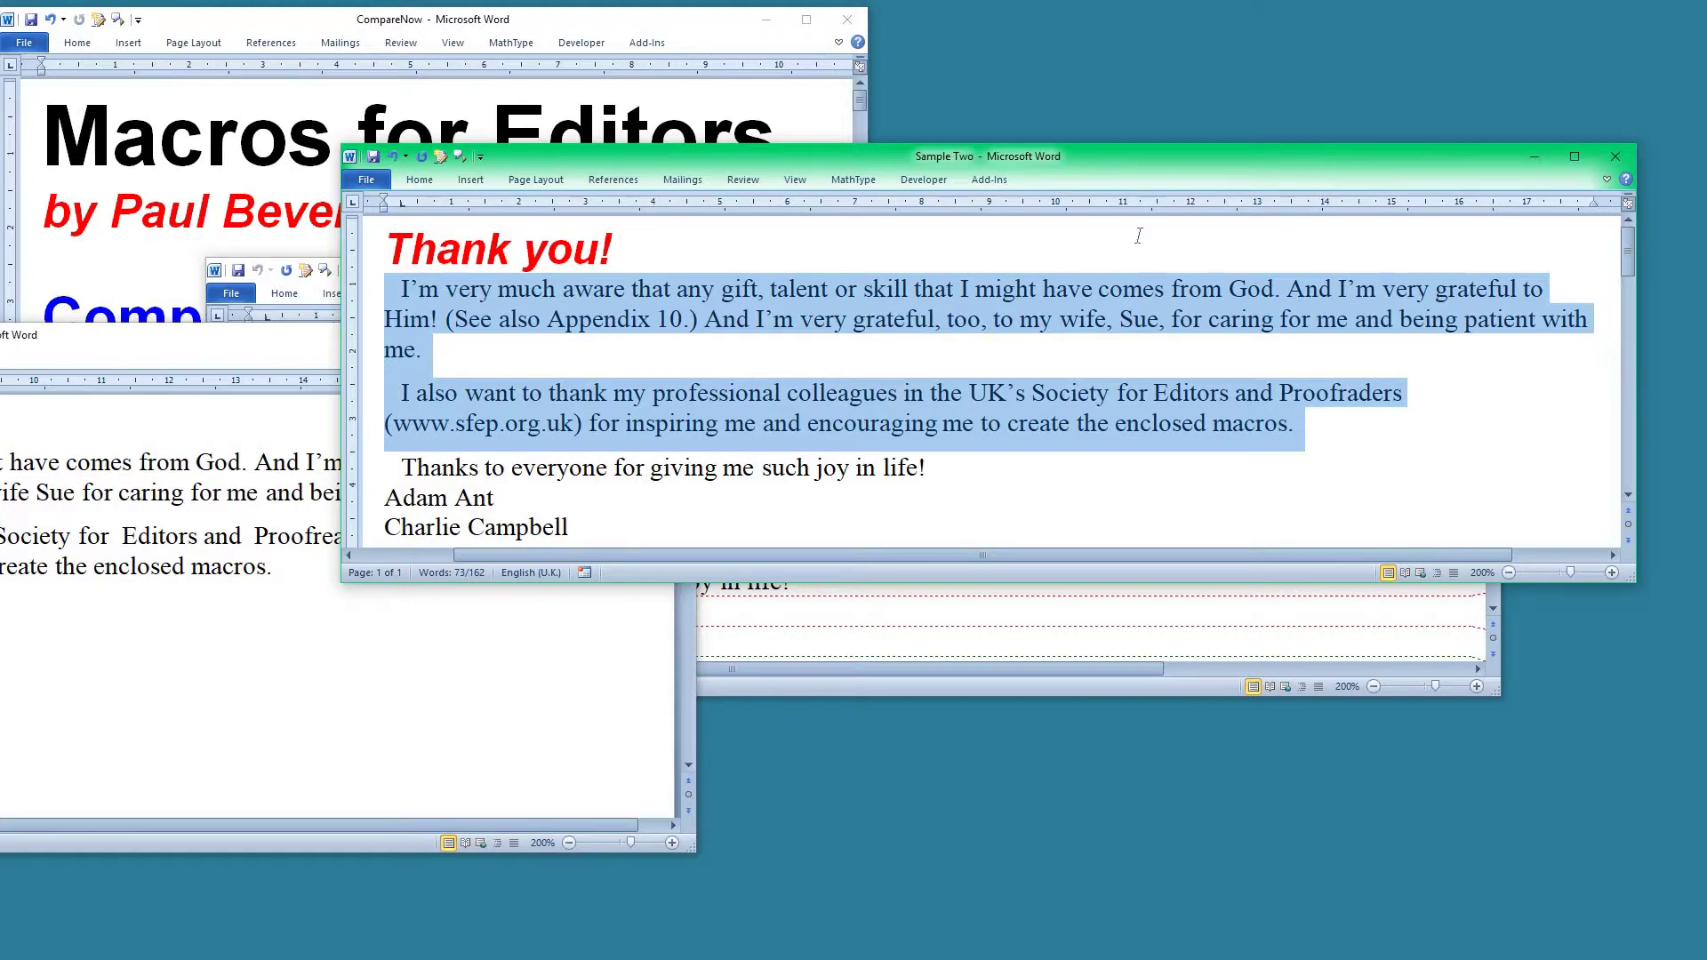
key(ctrl+w)
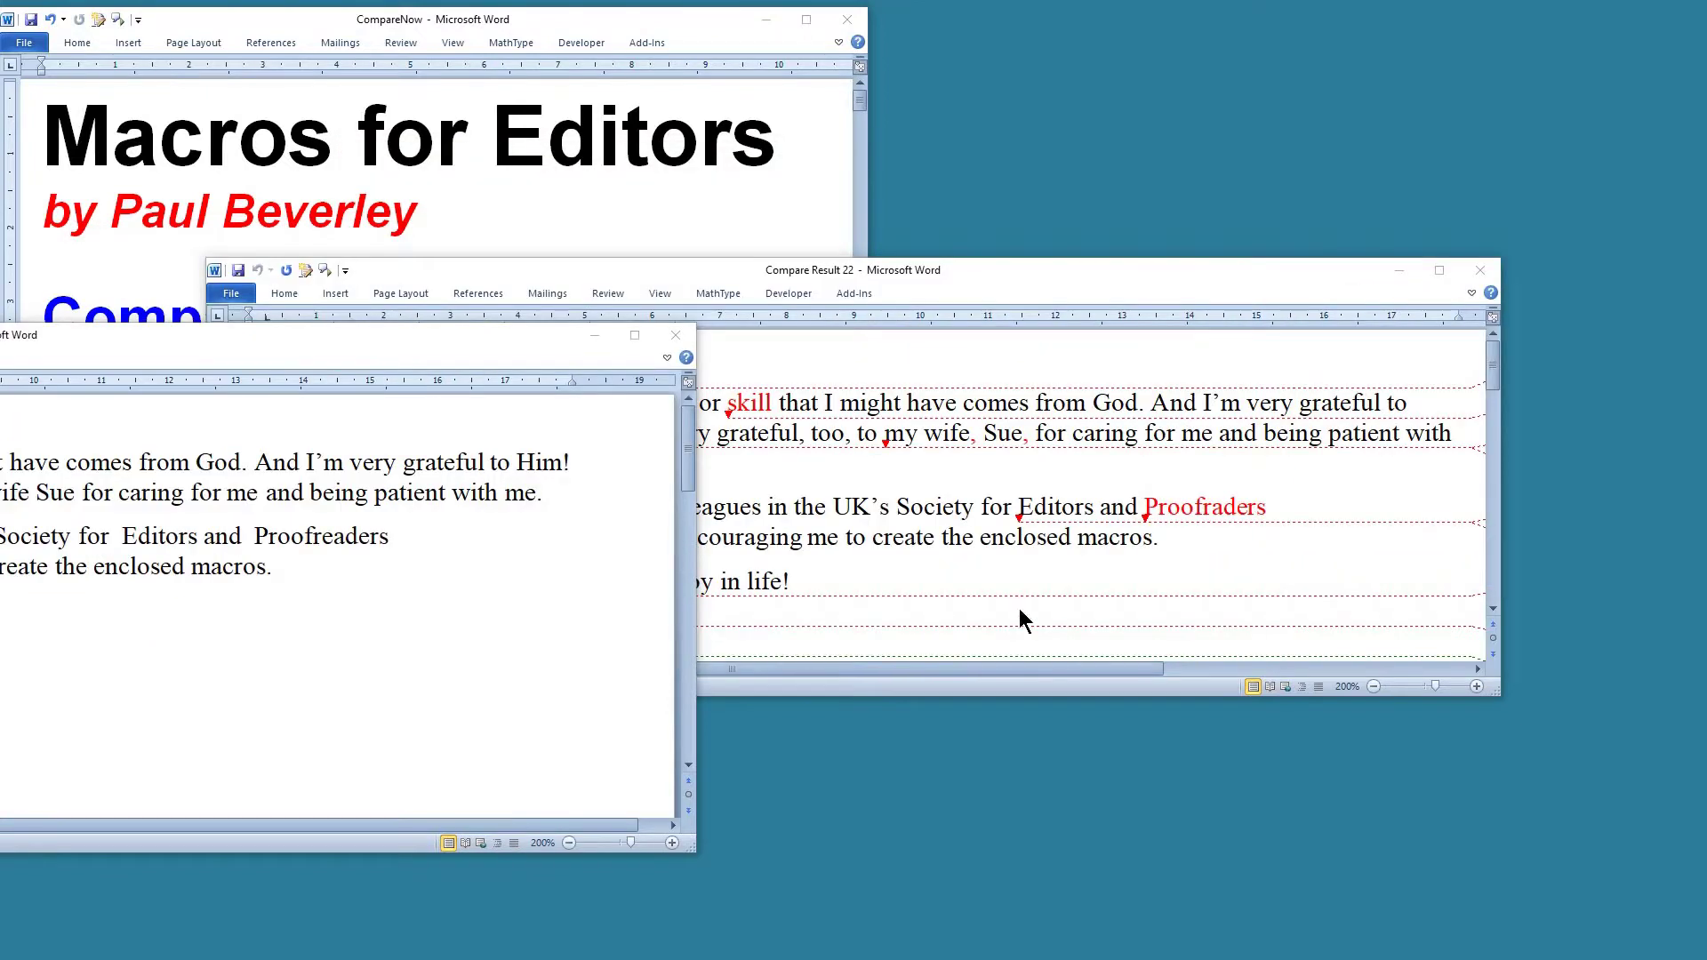
click(865, 454)
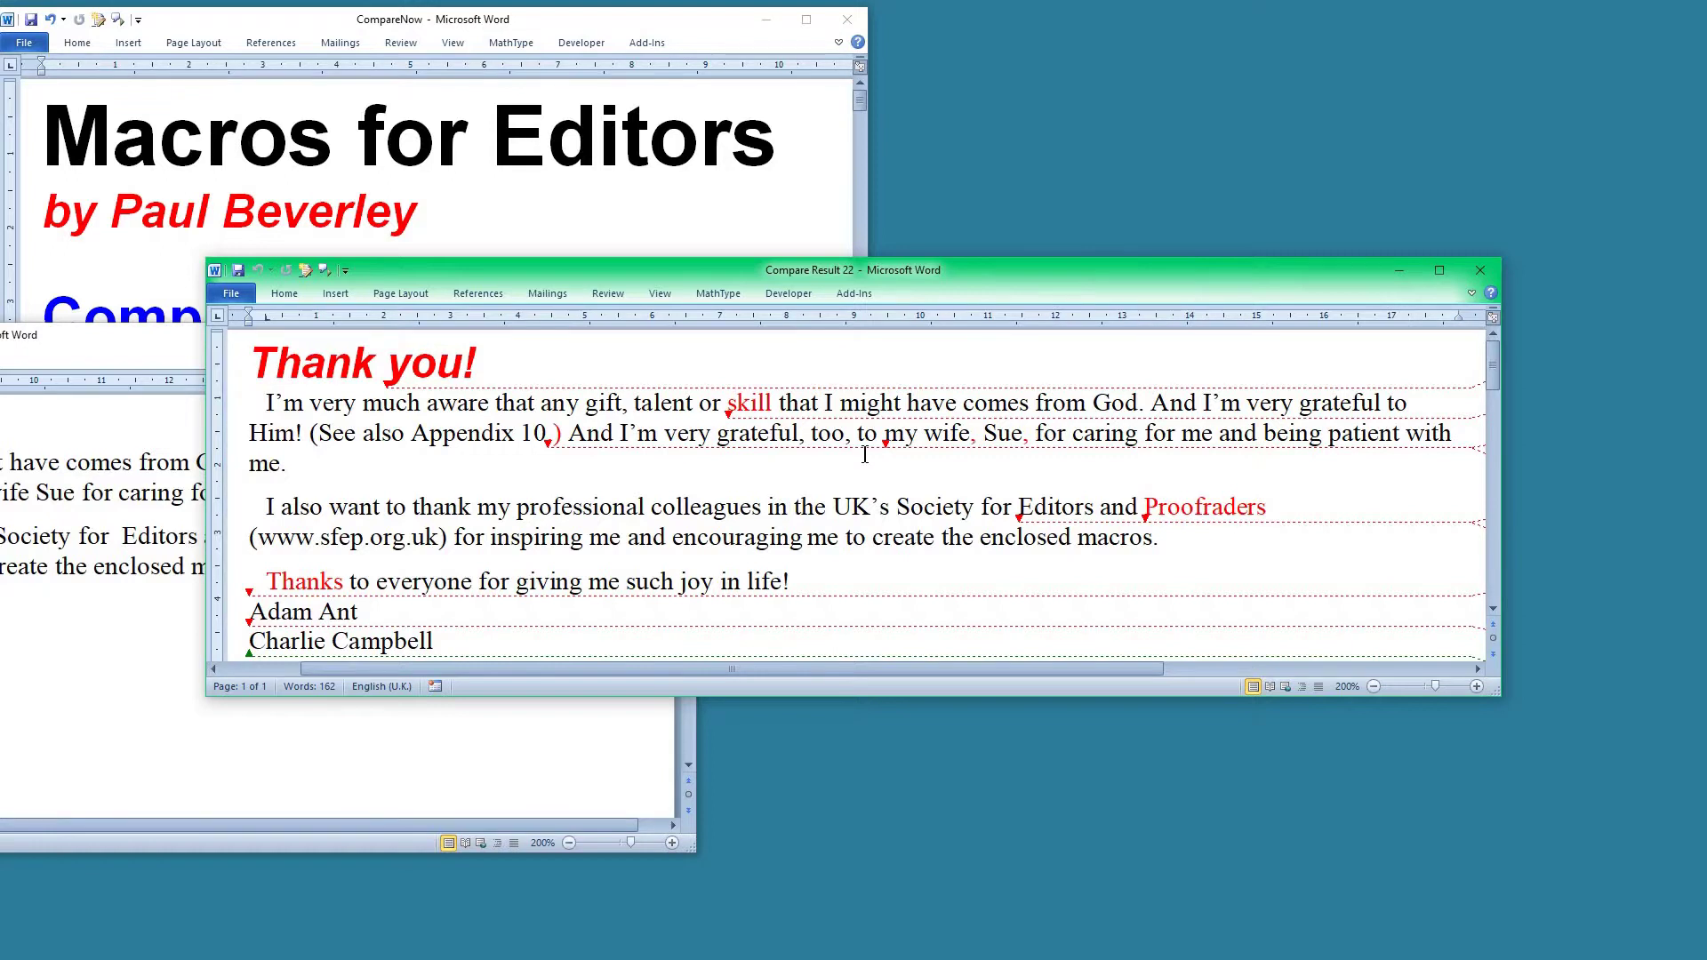
key(ctrl+alt+a)
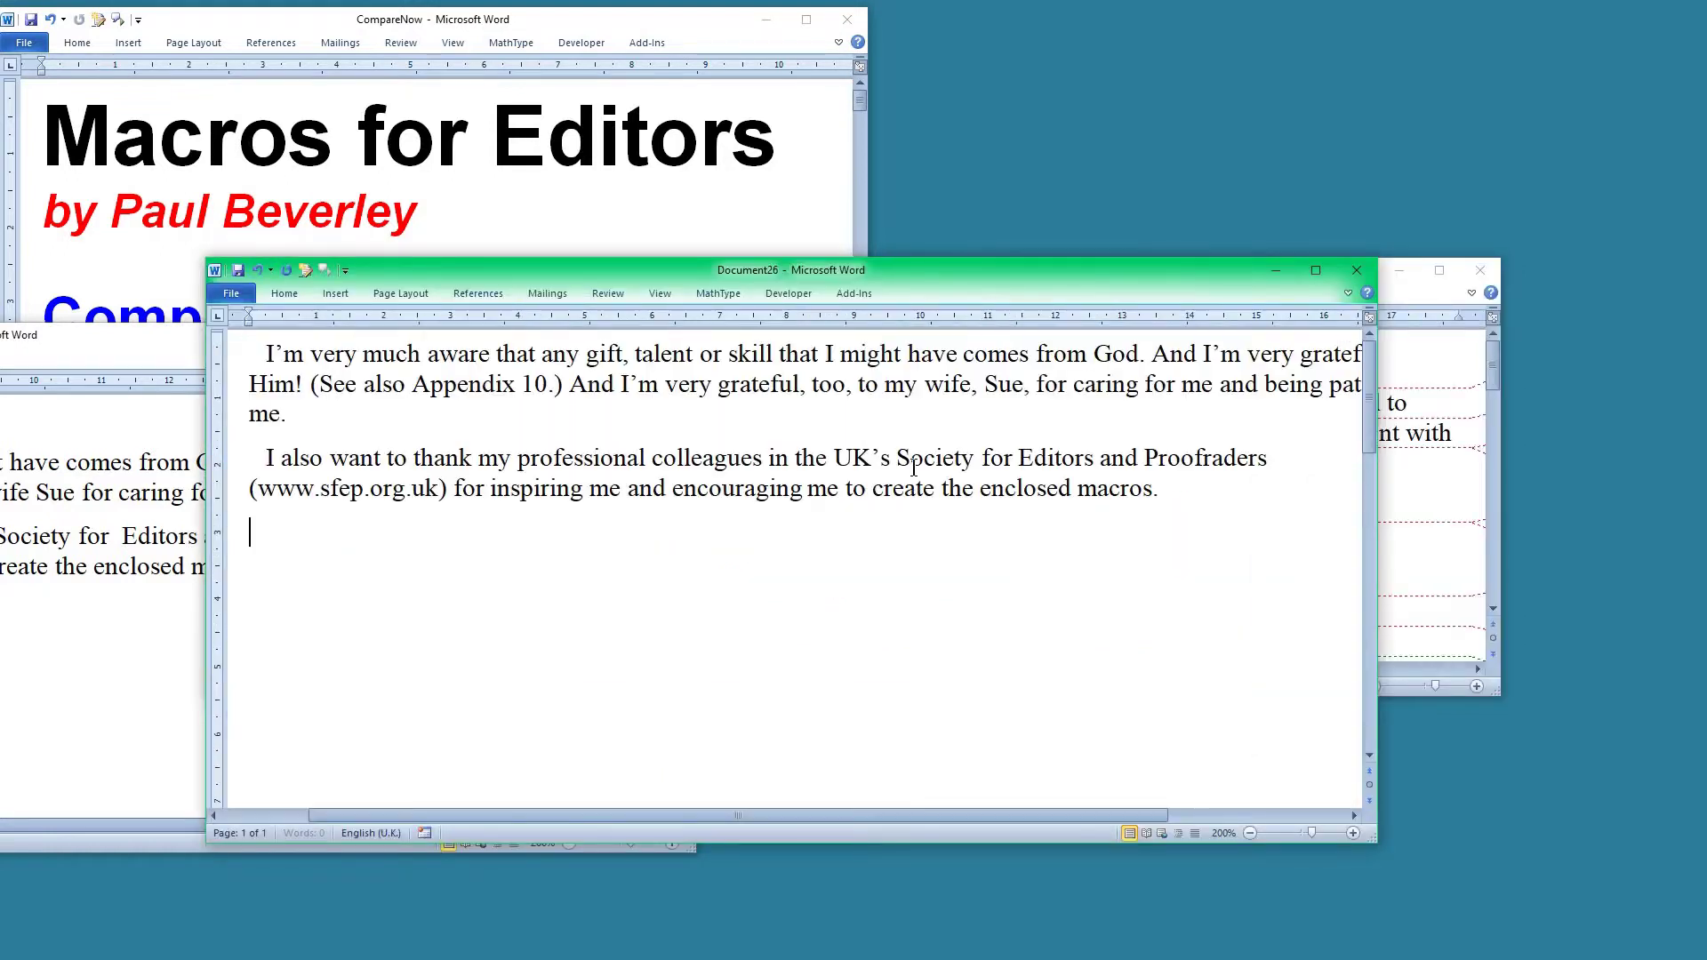
Step: Move Document26 and Sample One aside to uncover Compare Result 22
drag(1037, 278, 1274, 470)
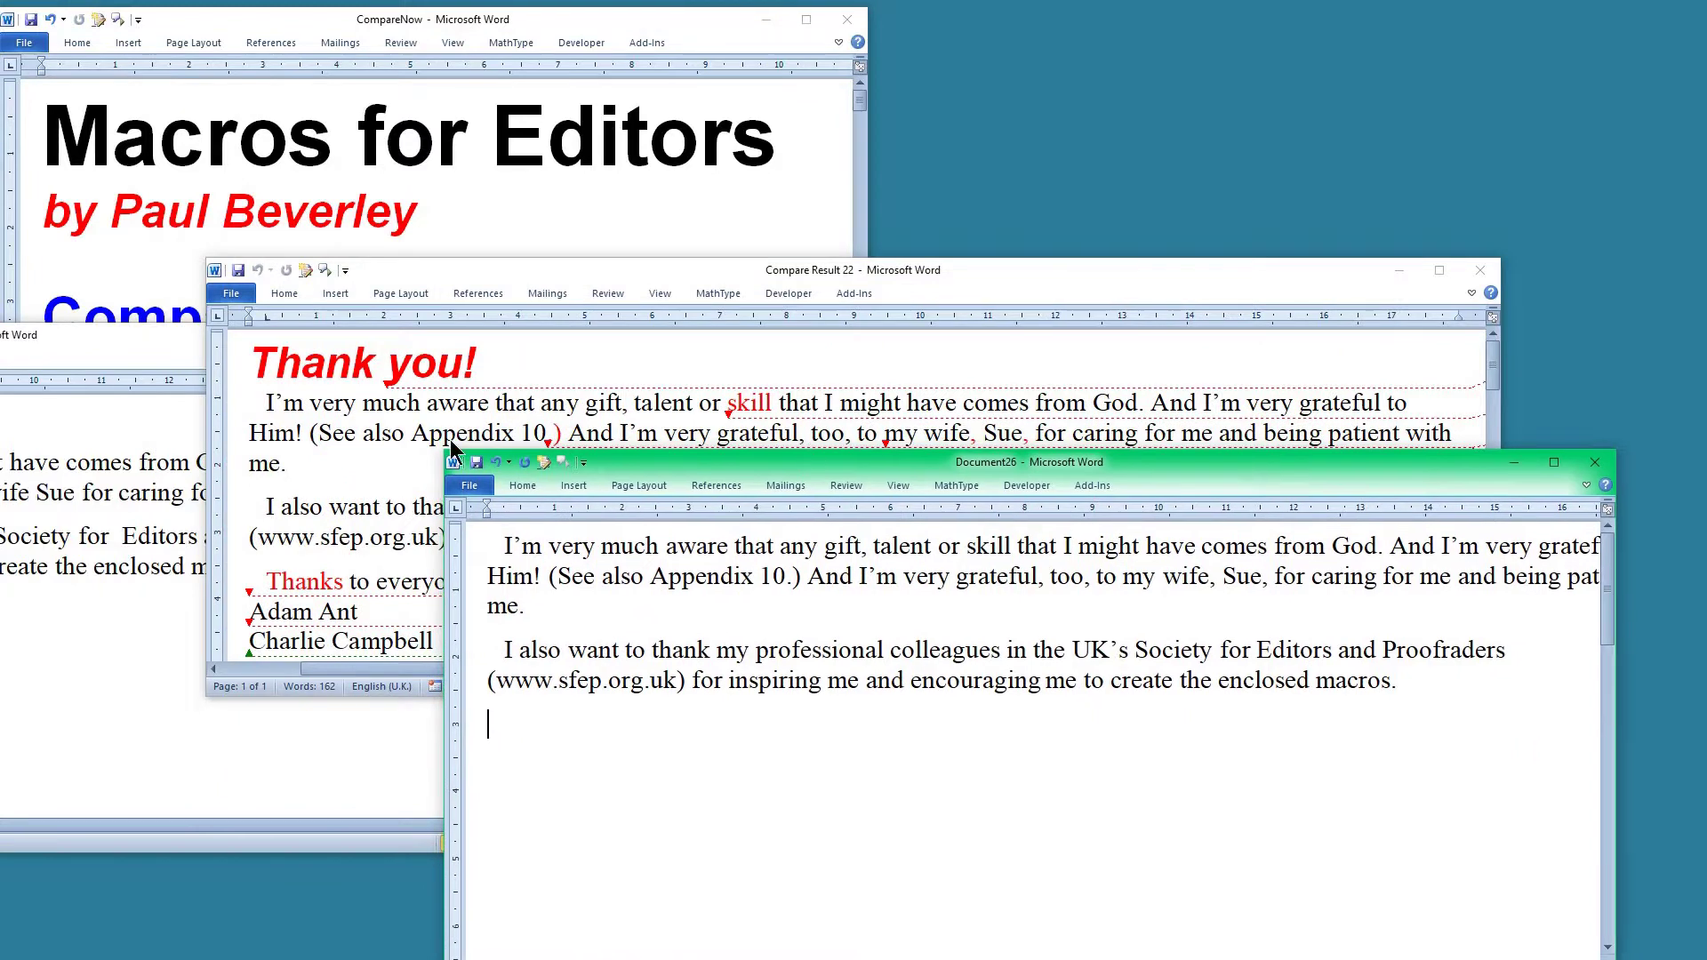
key(alt+Tab)
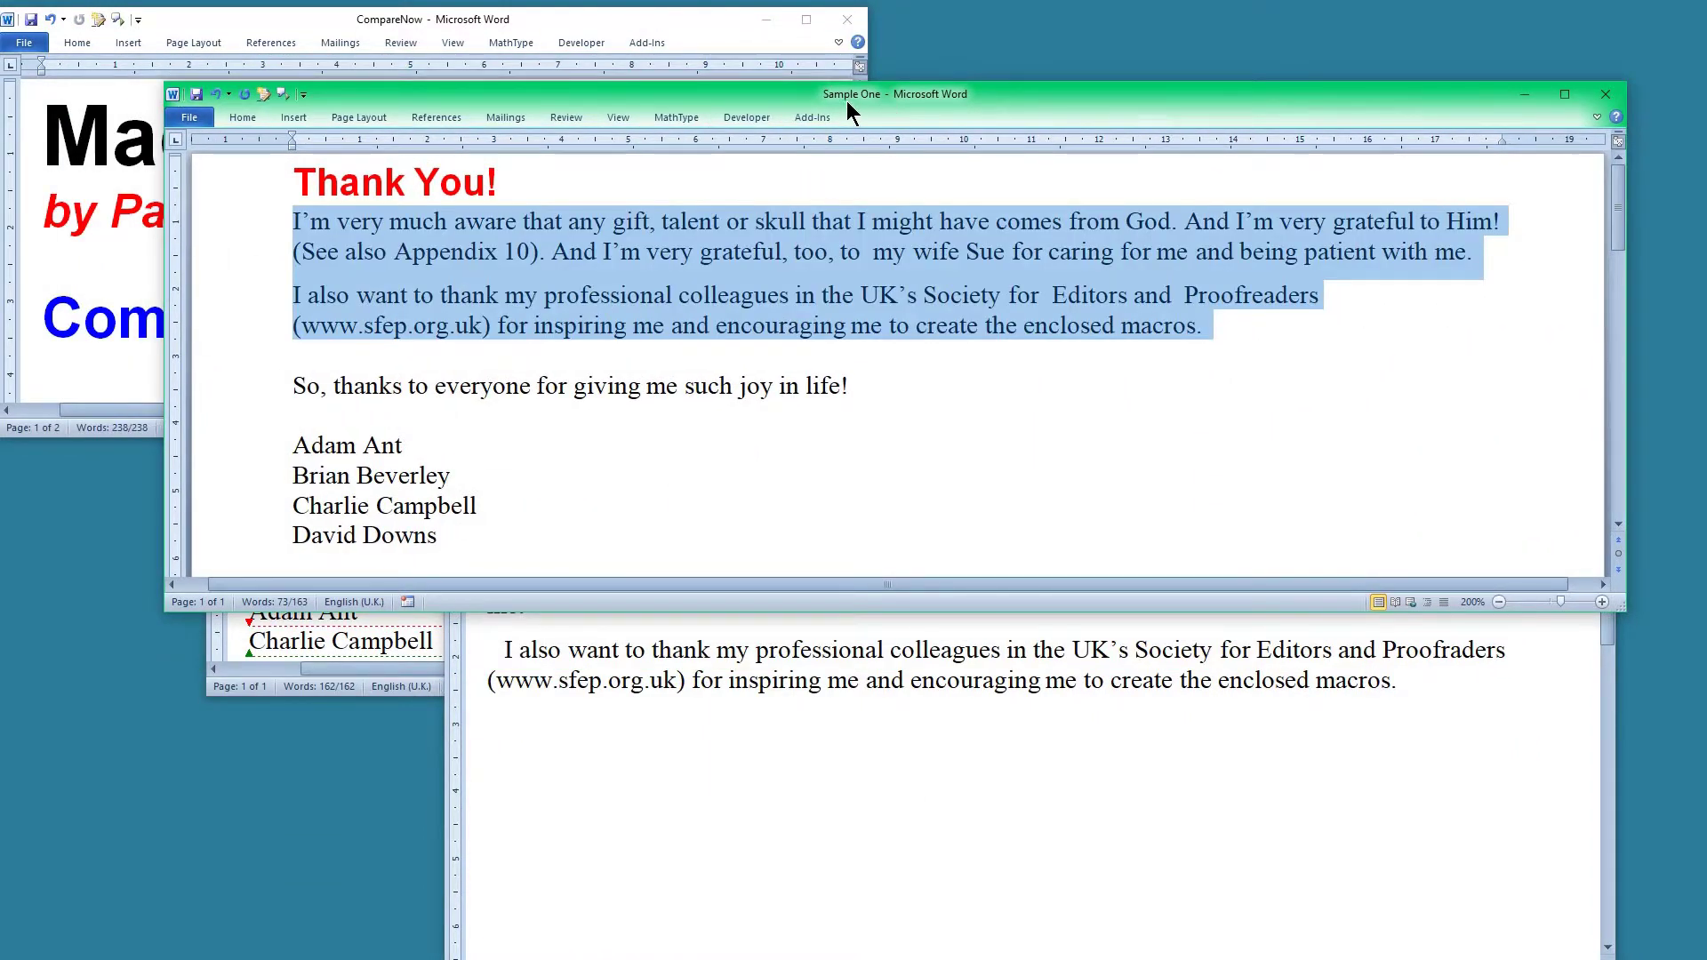
drag(846, 100, 0, 169)
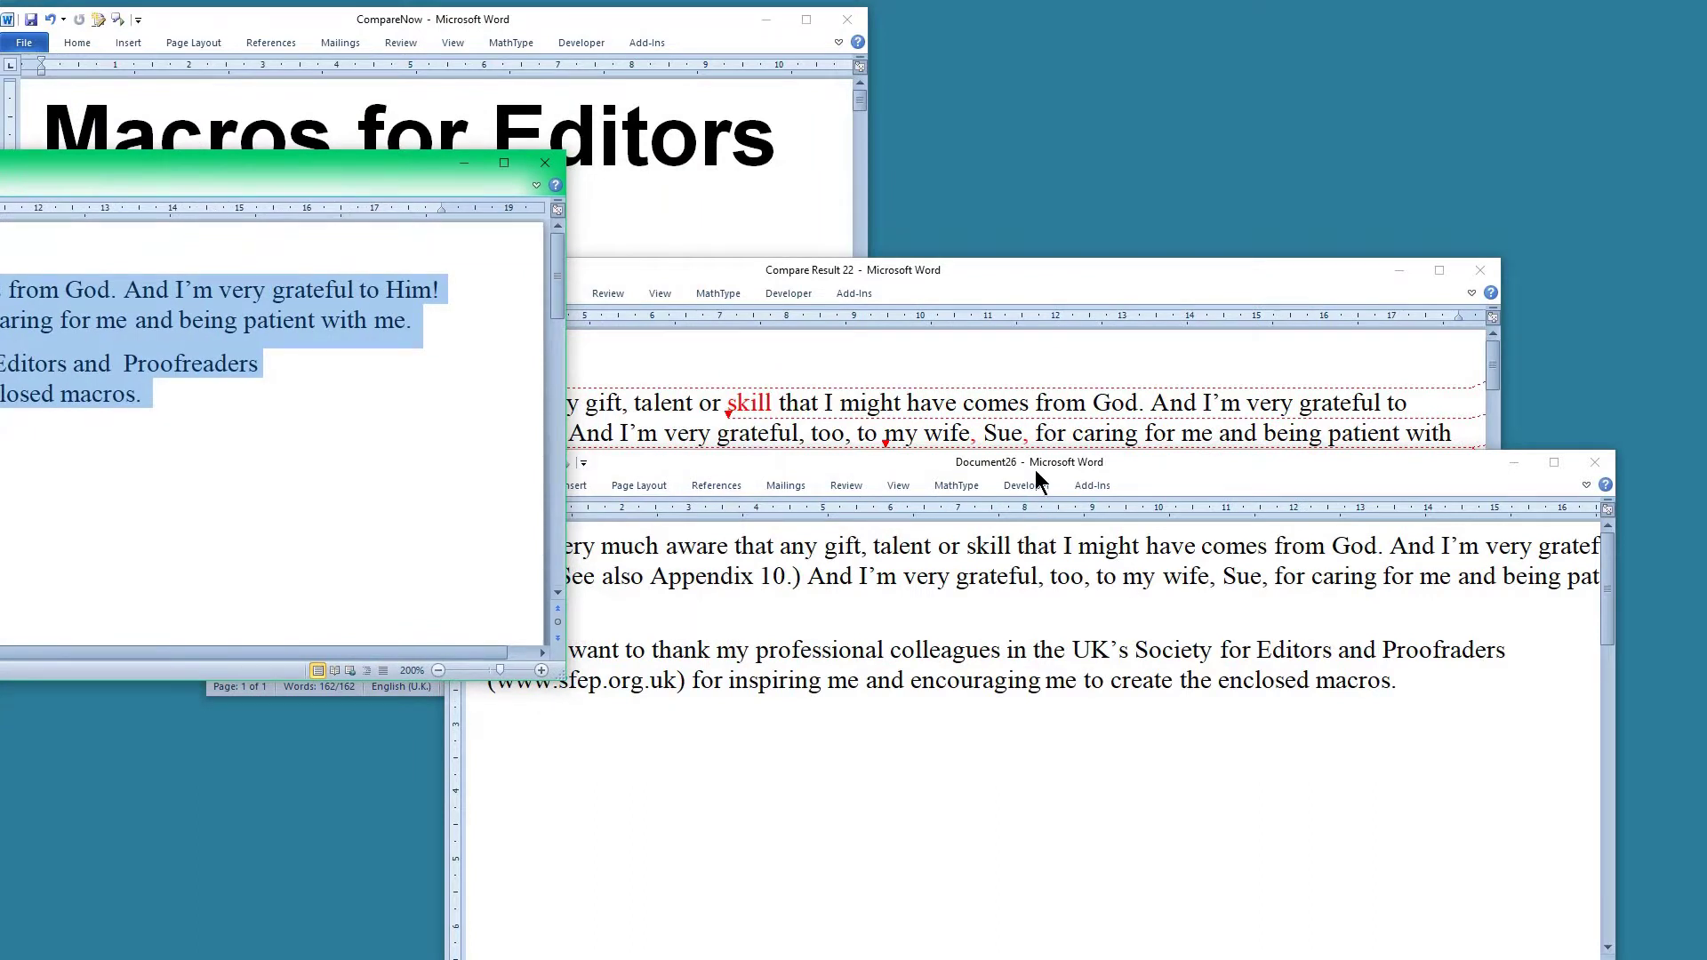
Step: Bring Document26 forward and start CompareNow, choosing 4 for Document26 as the first file
drag(1038, 480, 956, 301)
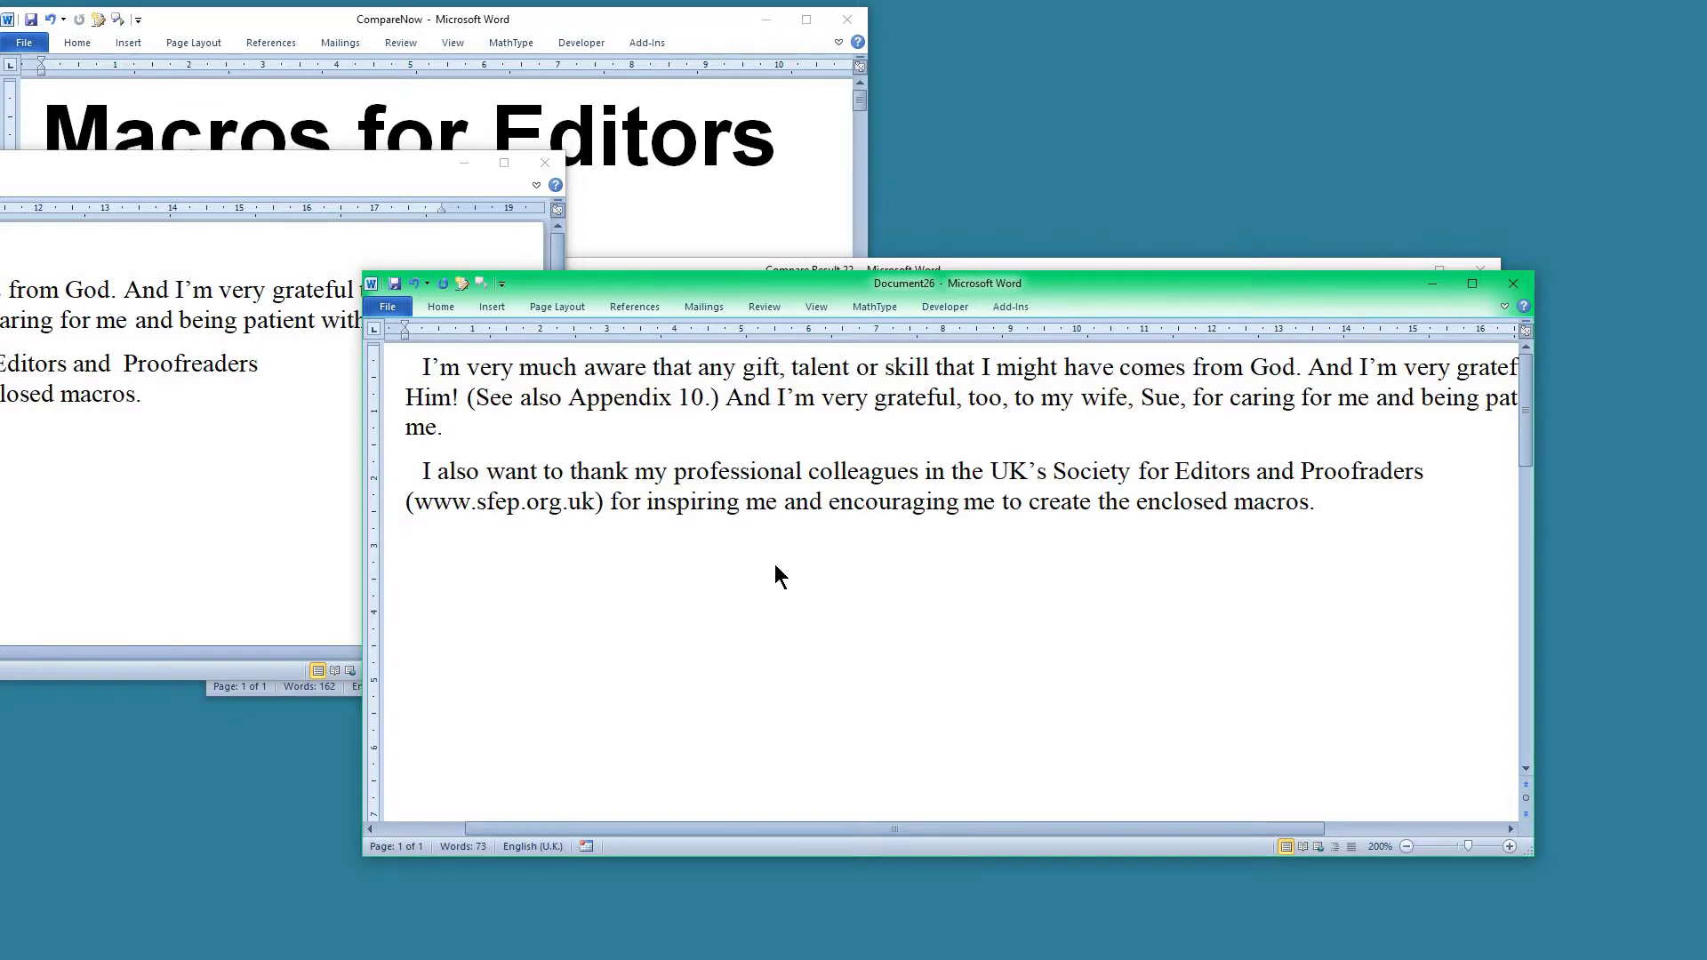
key(alt+c)
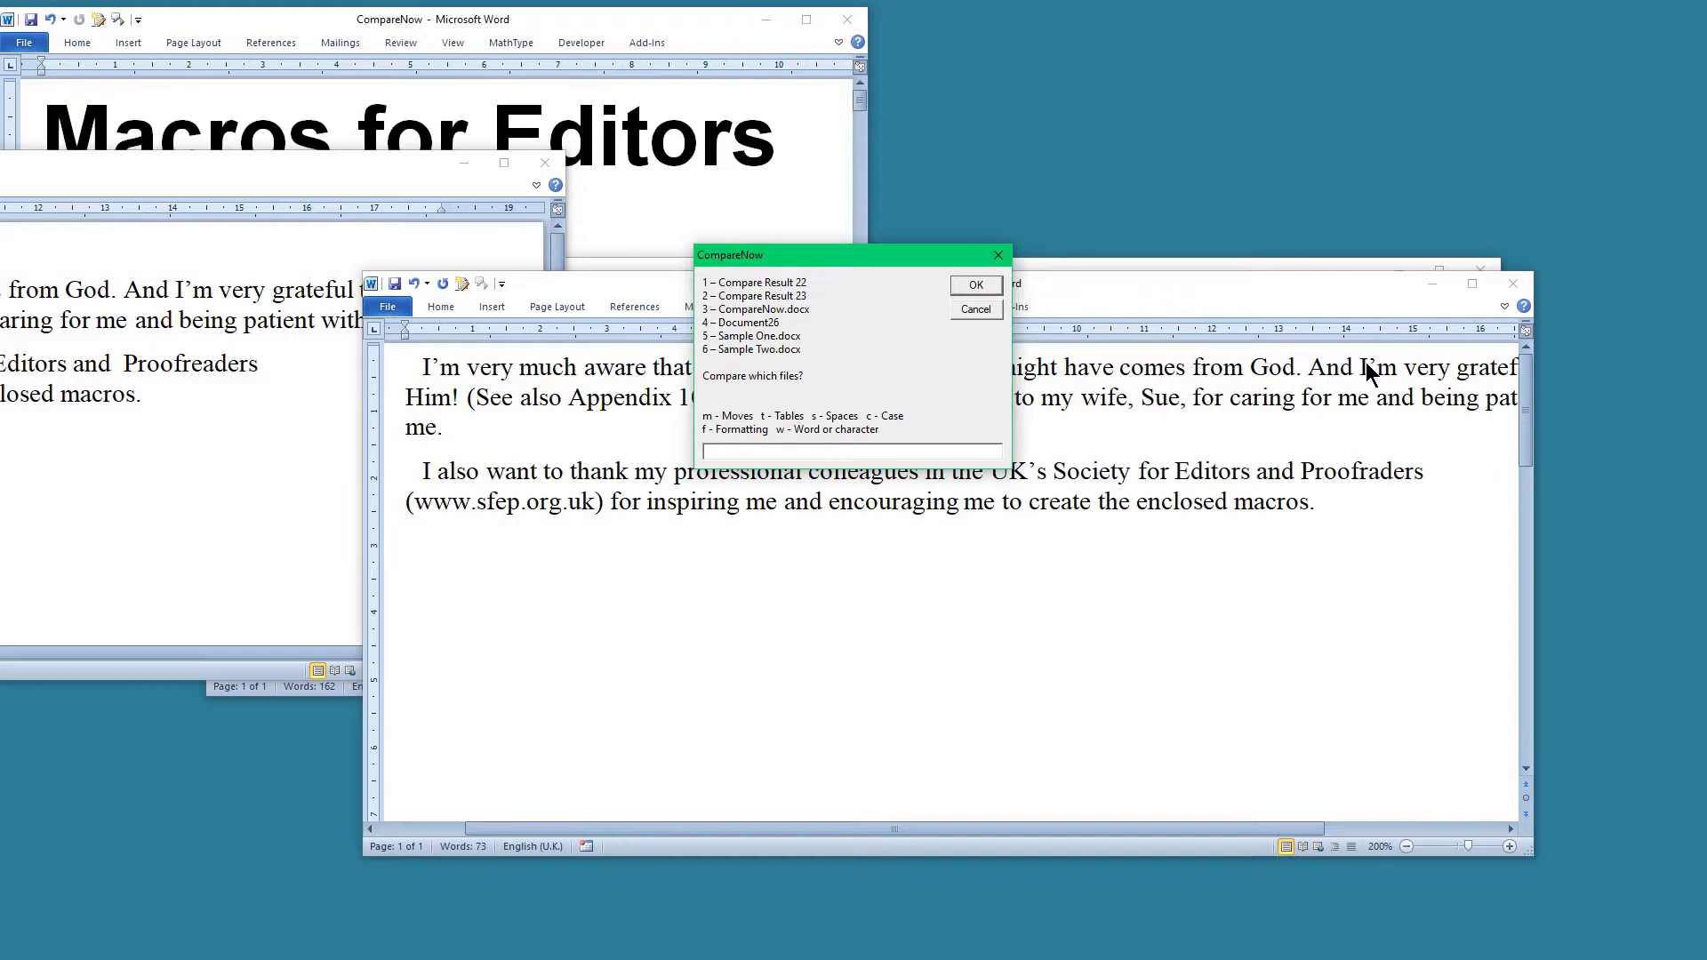
drag(871, 260, 646, 305)
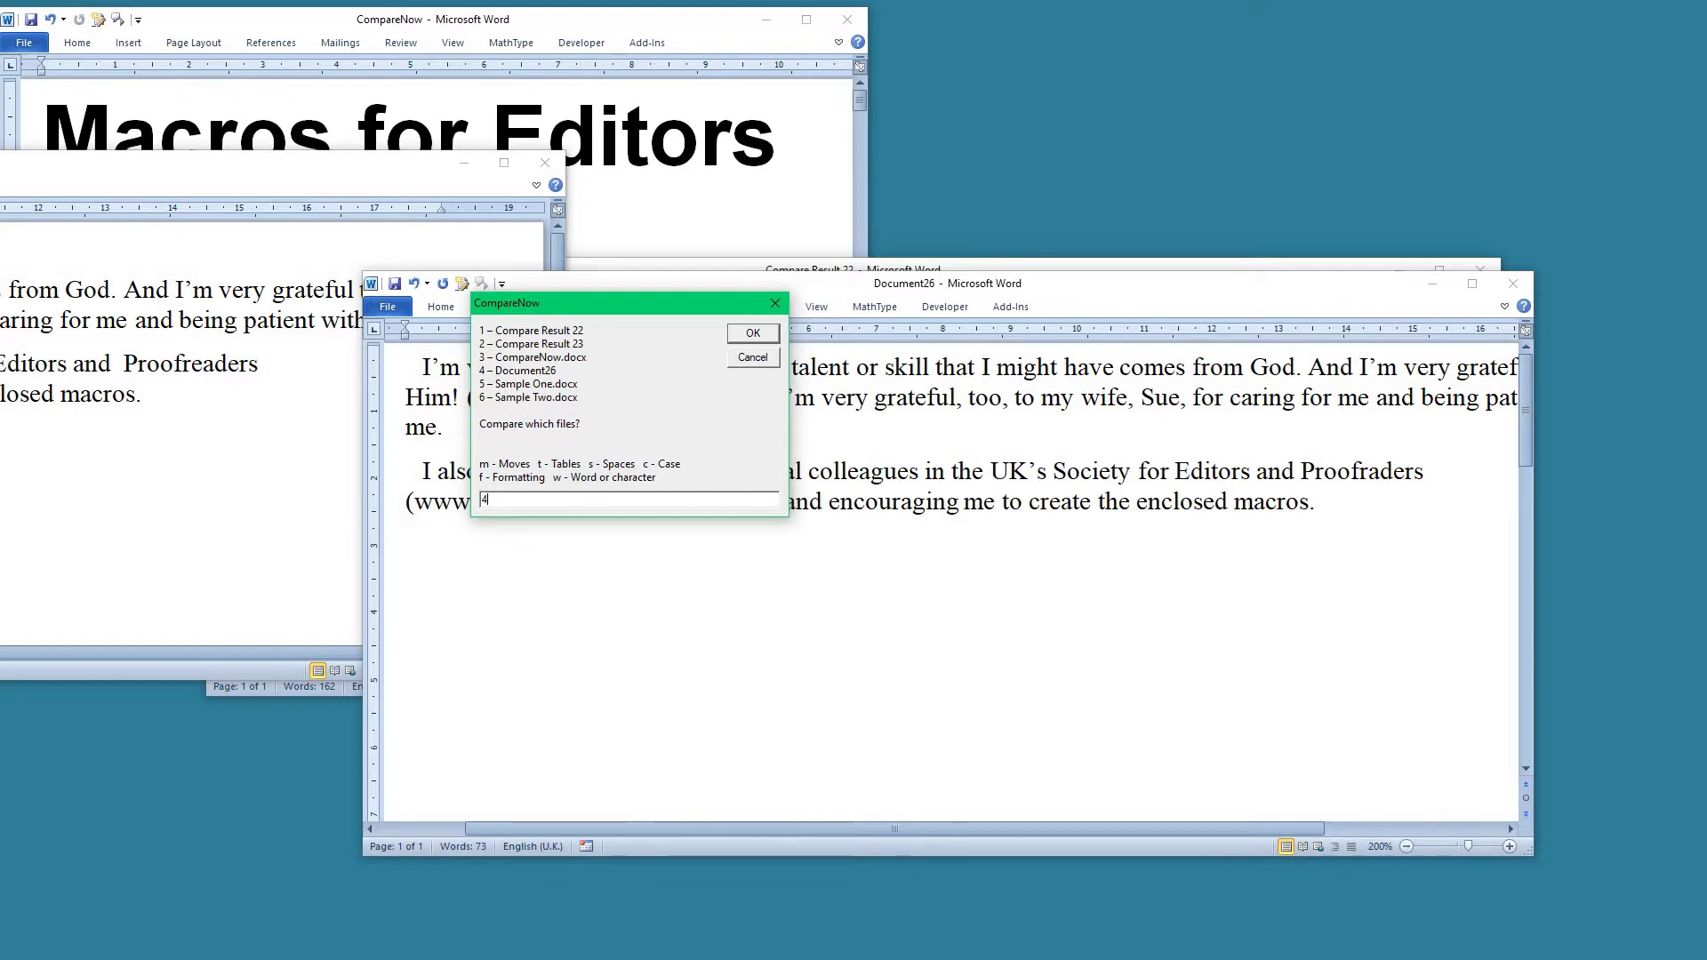
Step: Generate Document27, snap it to the left half, then rerun CompareNow from Document26 with choice 54
key(Return)
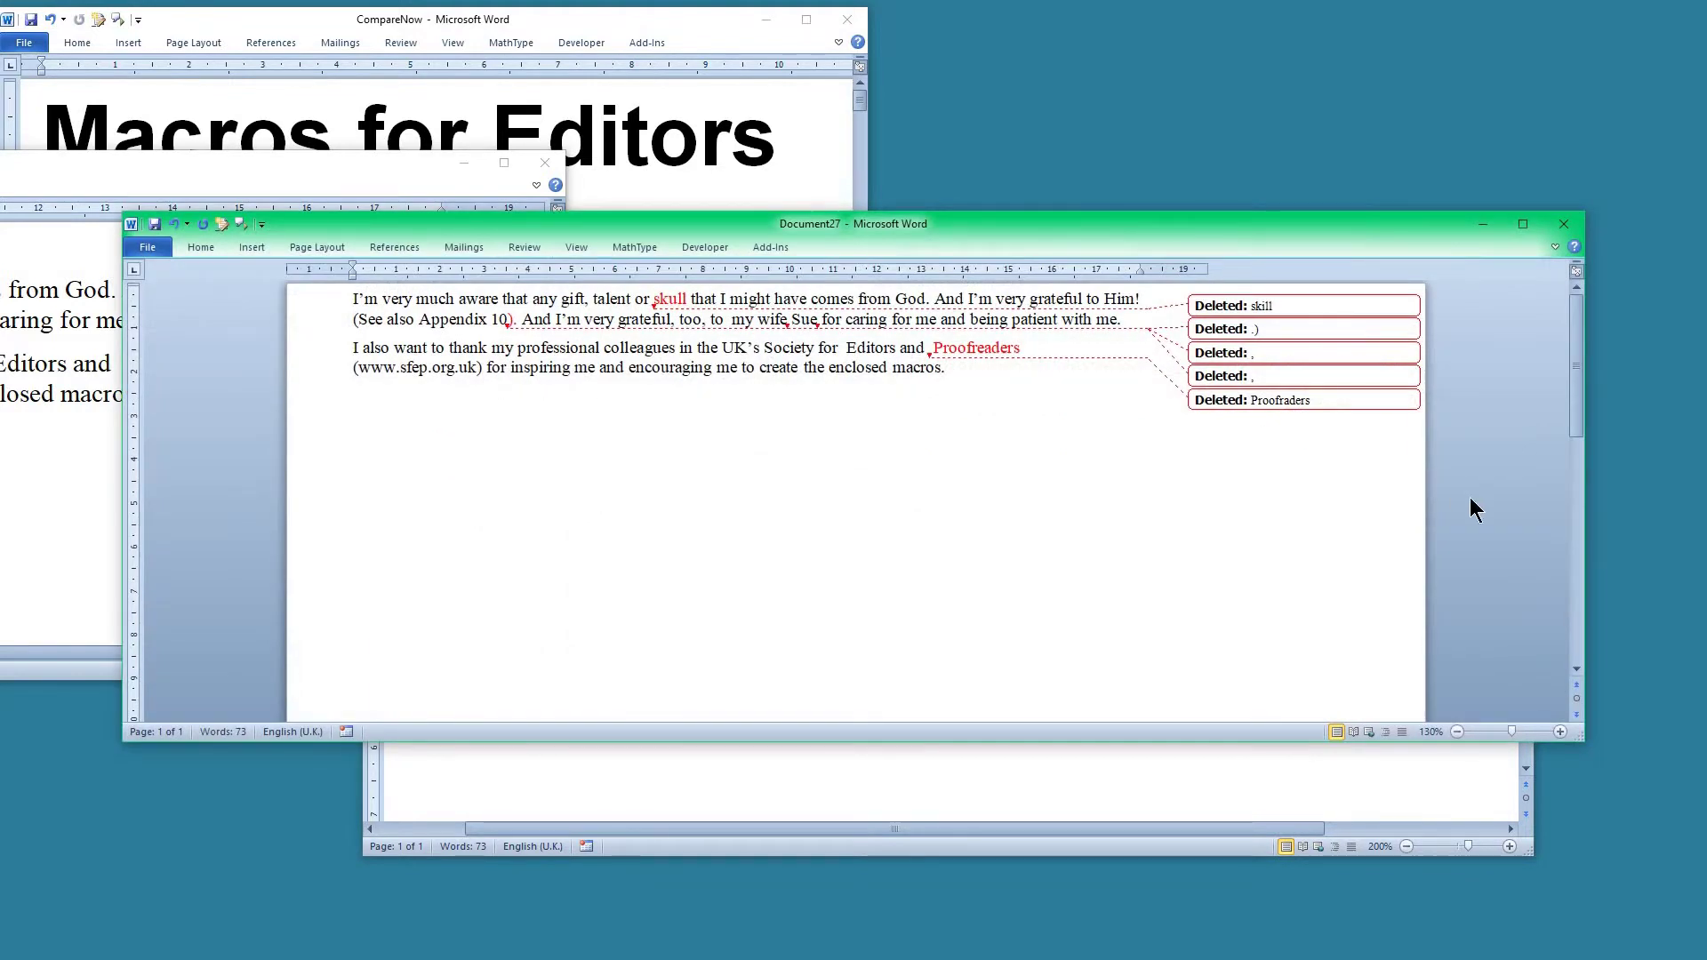
drag(1103, 238, 2, 418)
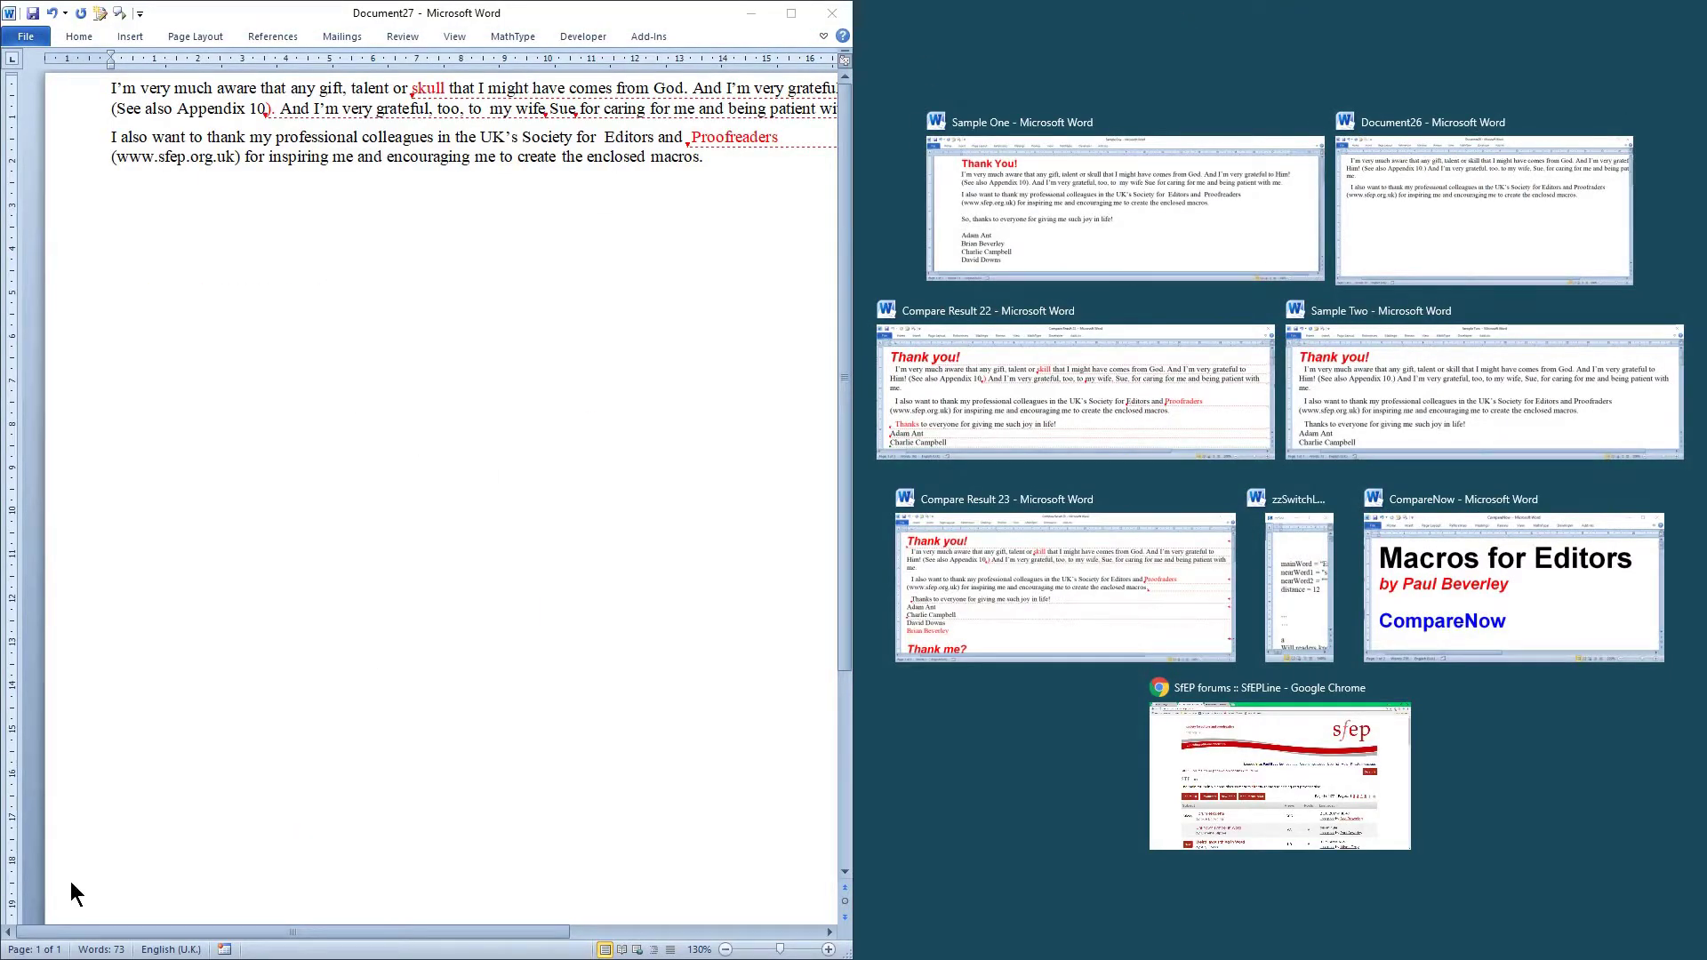
click(275, 592)
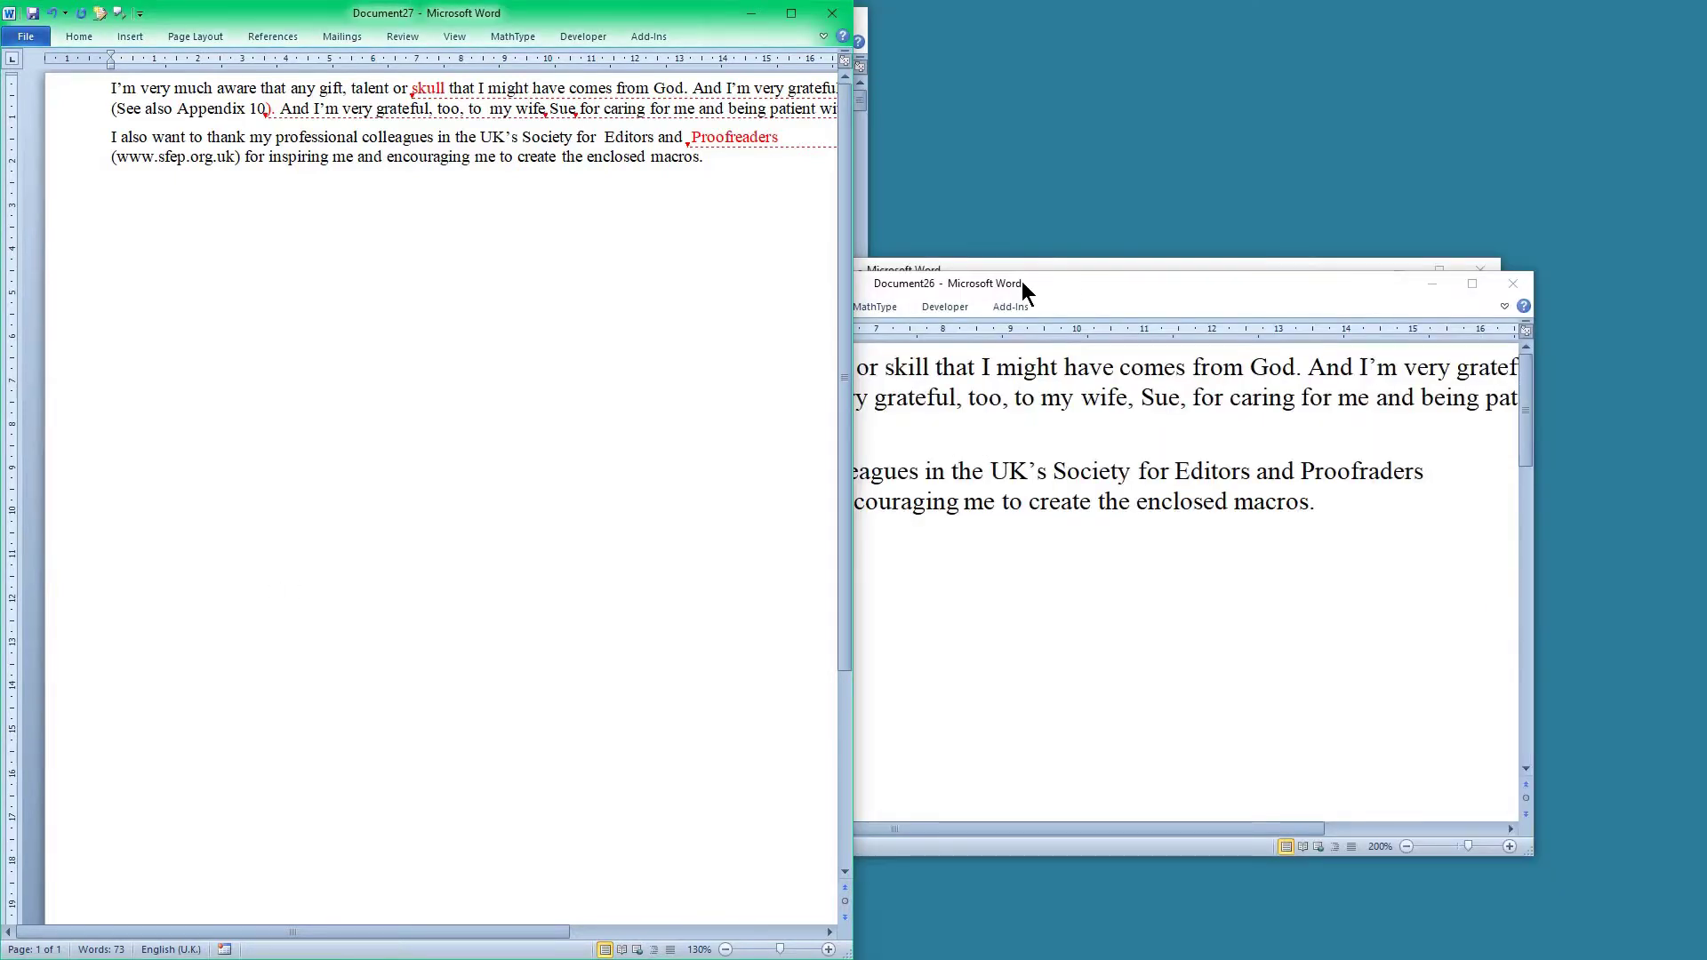
click(960, 462)
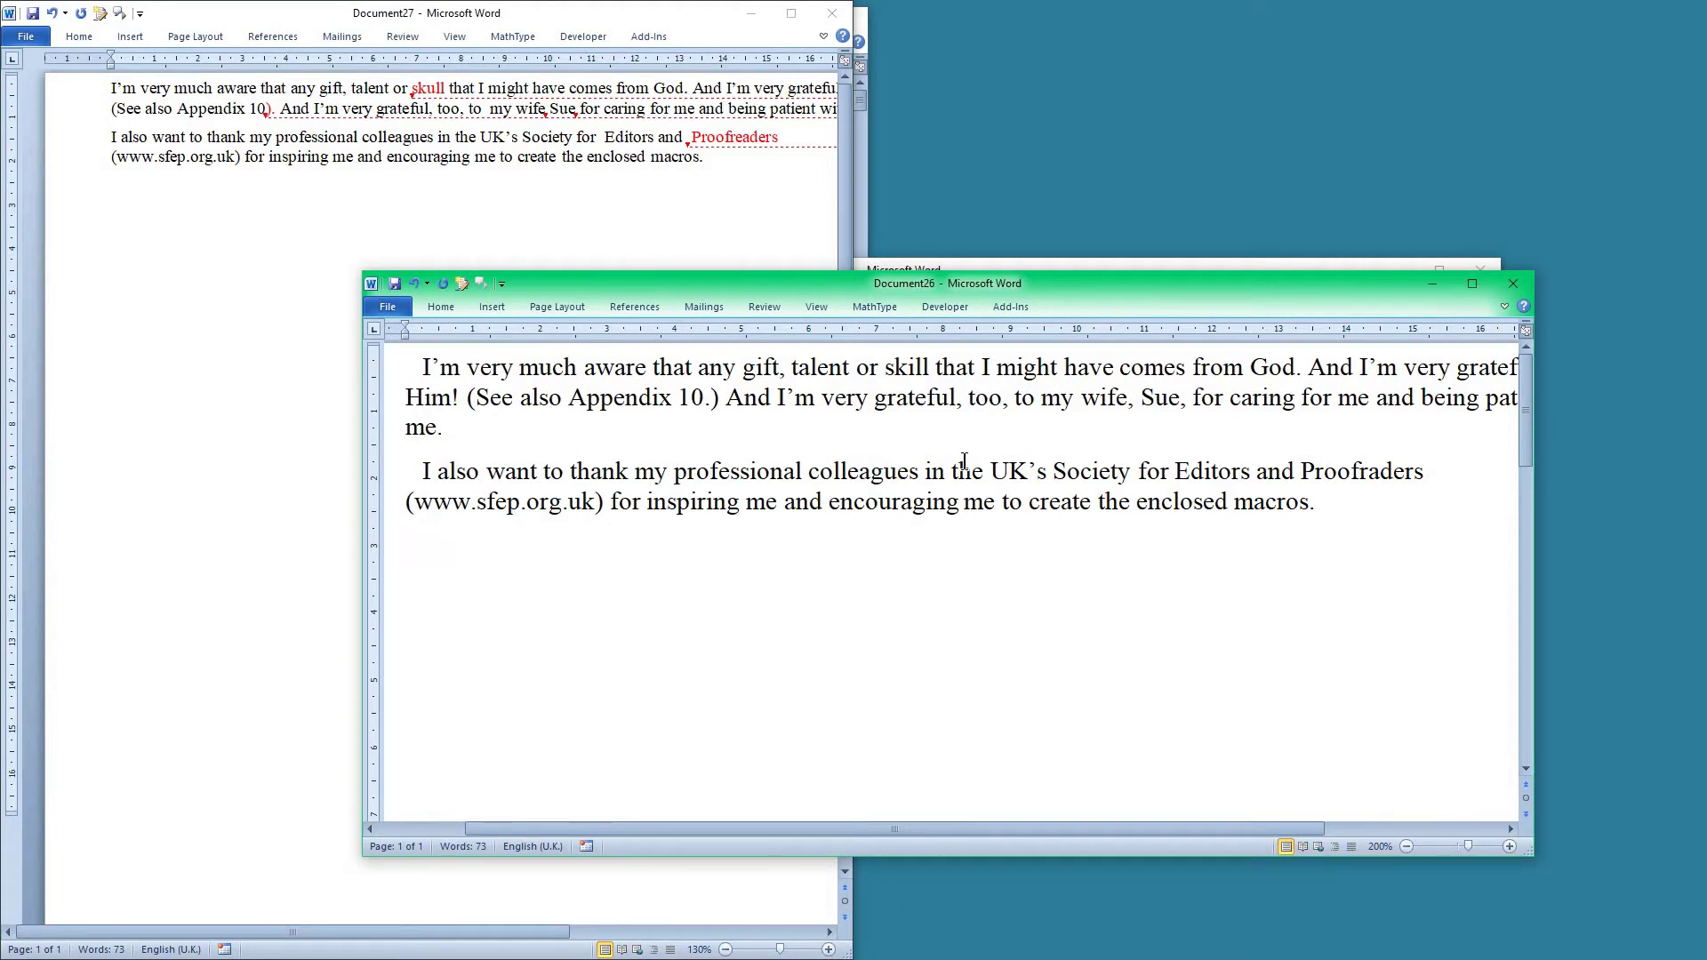
key(ctrl+alt+c)
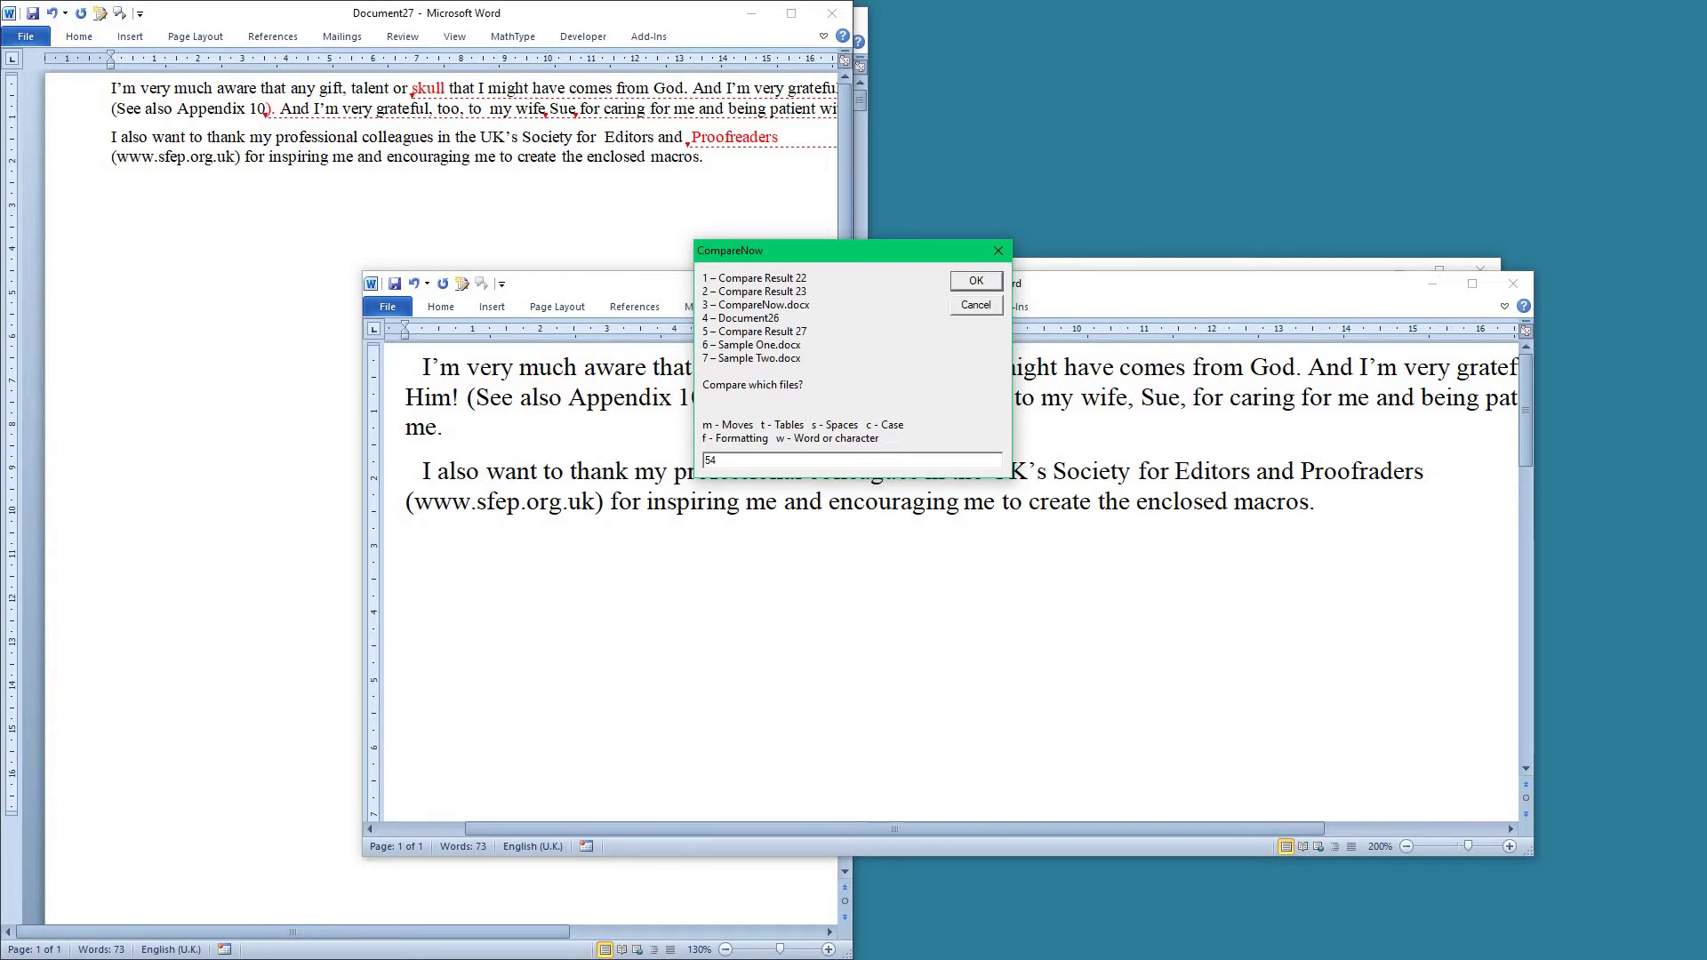
Step: Drop the 5 from the file choice to produce Compare Result 29, then bring Compare Result 22 forward
key(BackSpace)
key(Return)
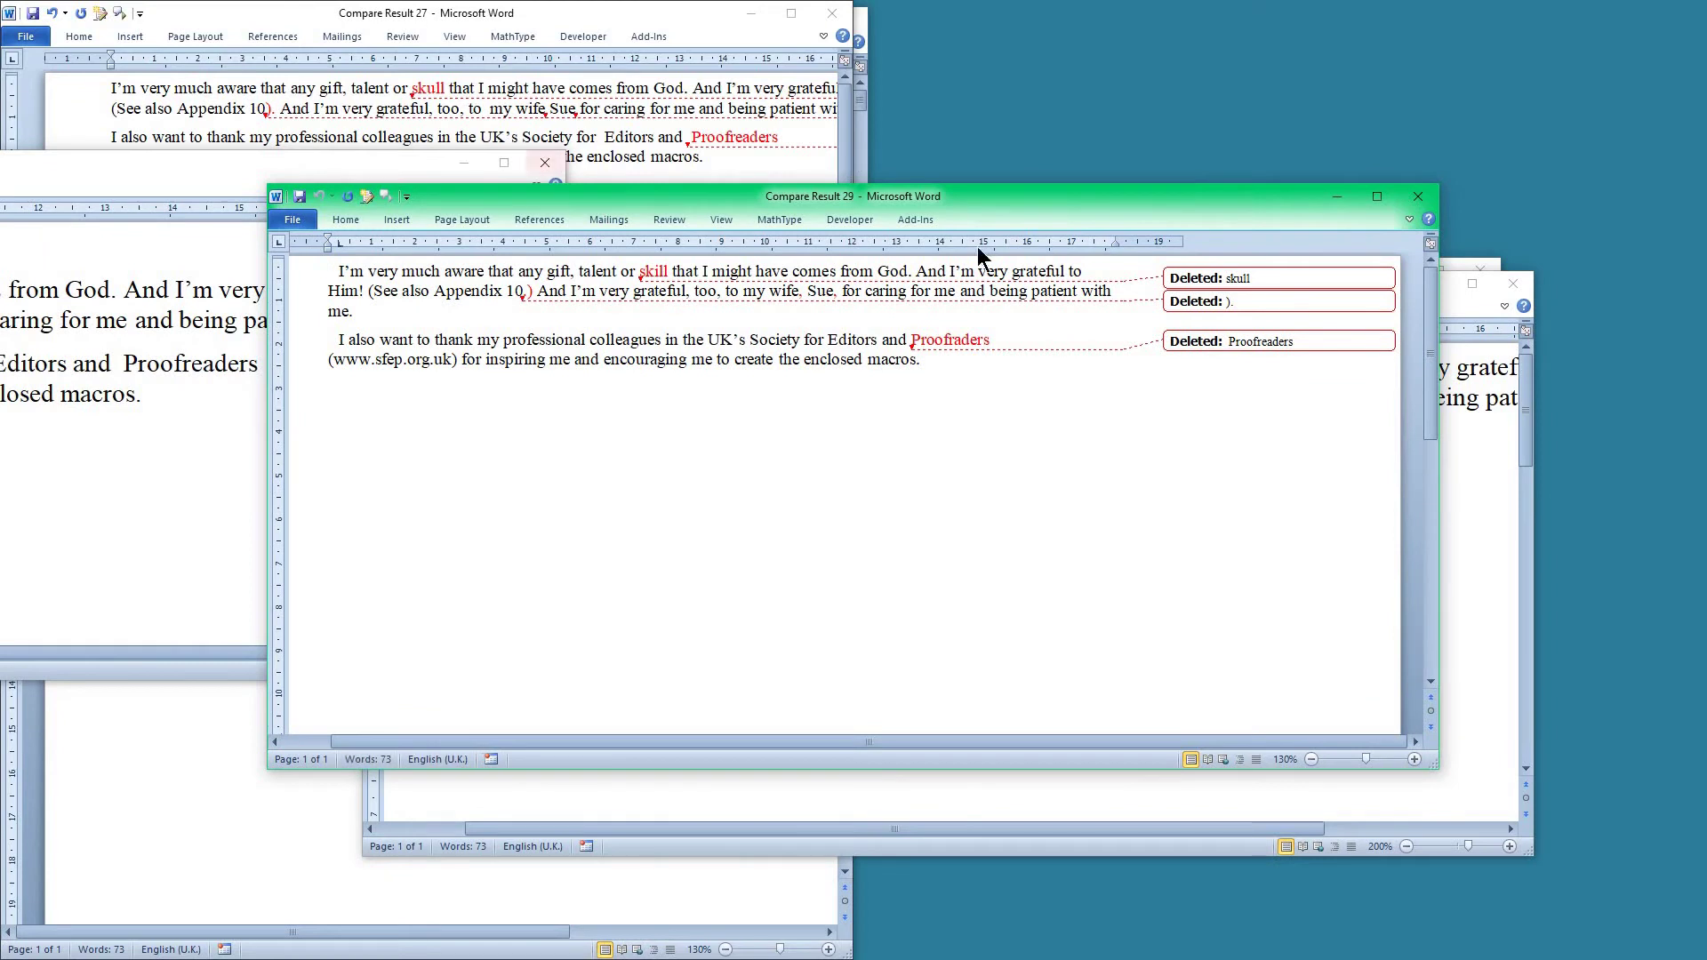
drag(1191, 207, 1137, 414)
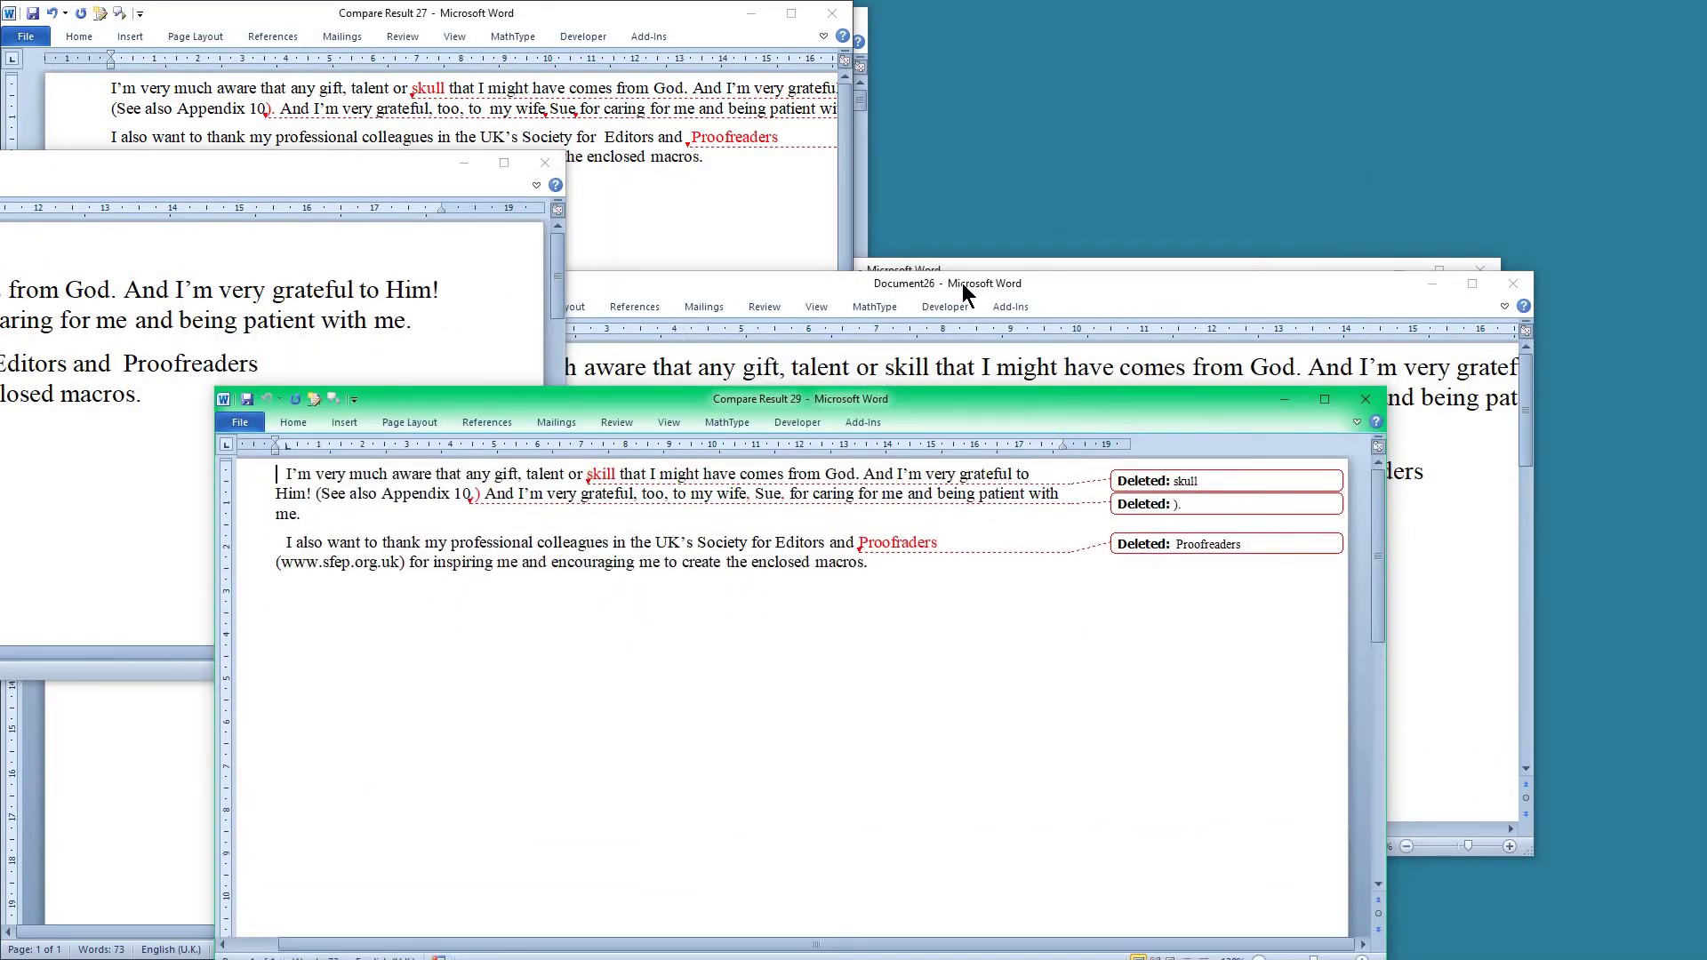
drag(962, 282, 1175, 414)
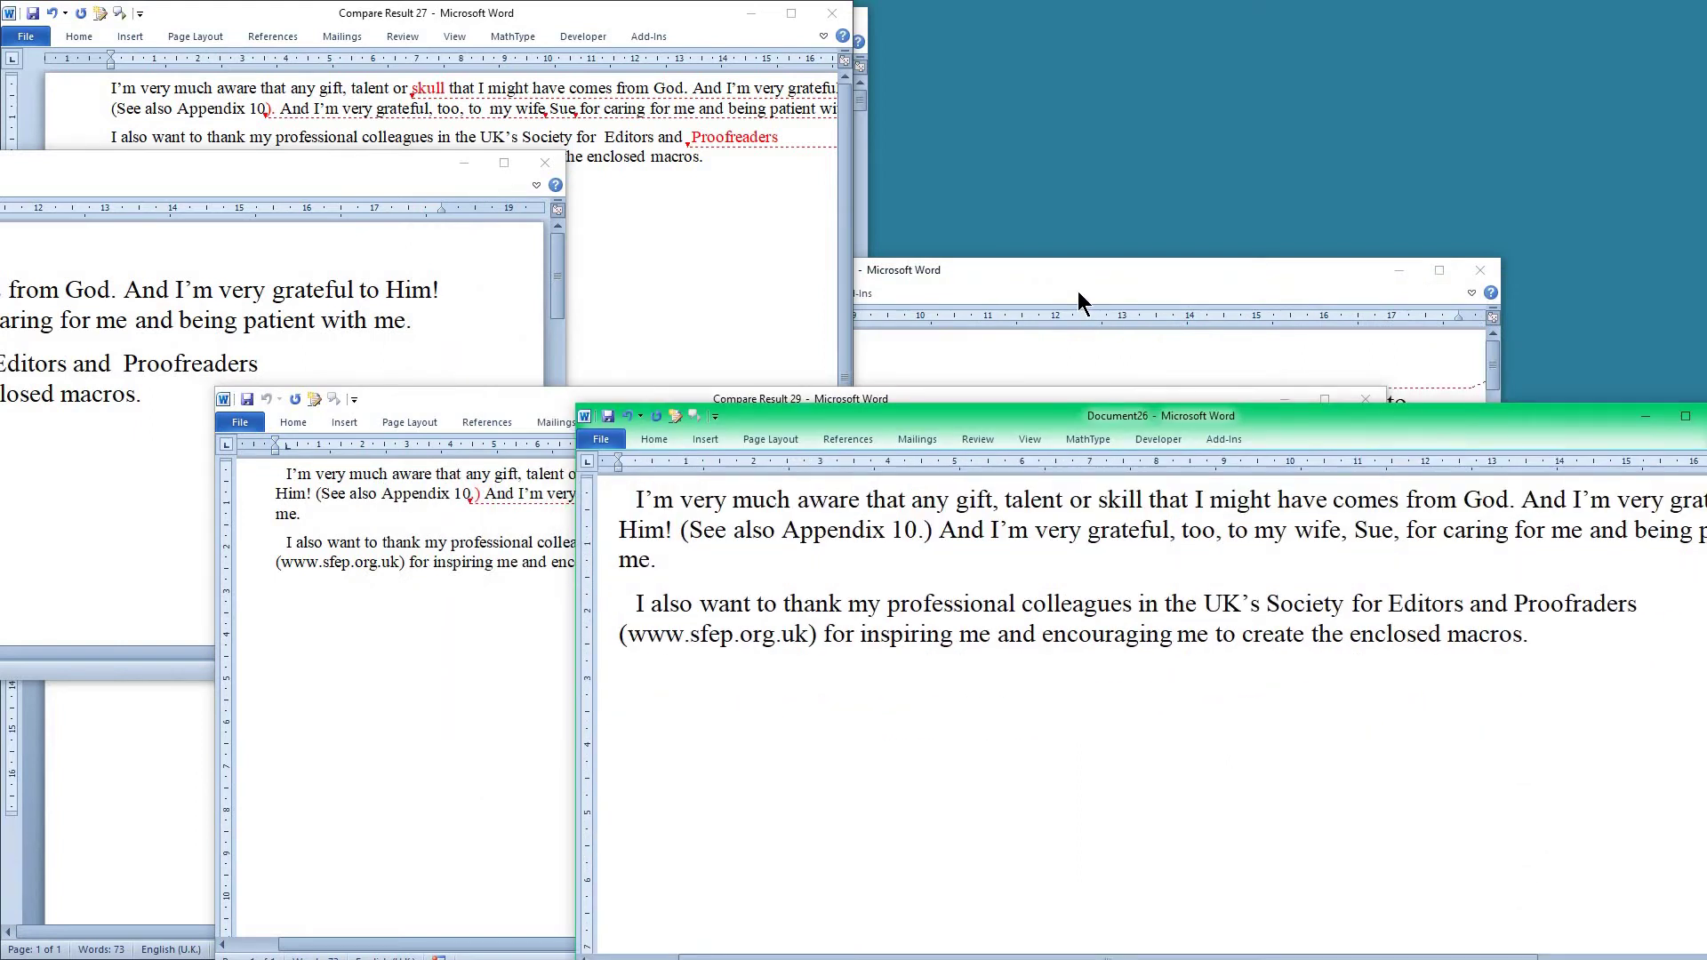
drag(1078, 291, 1223, 240)
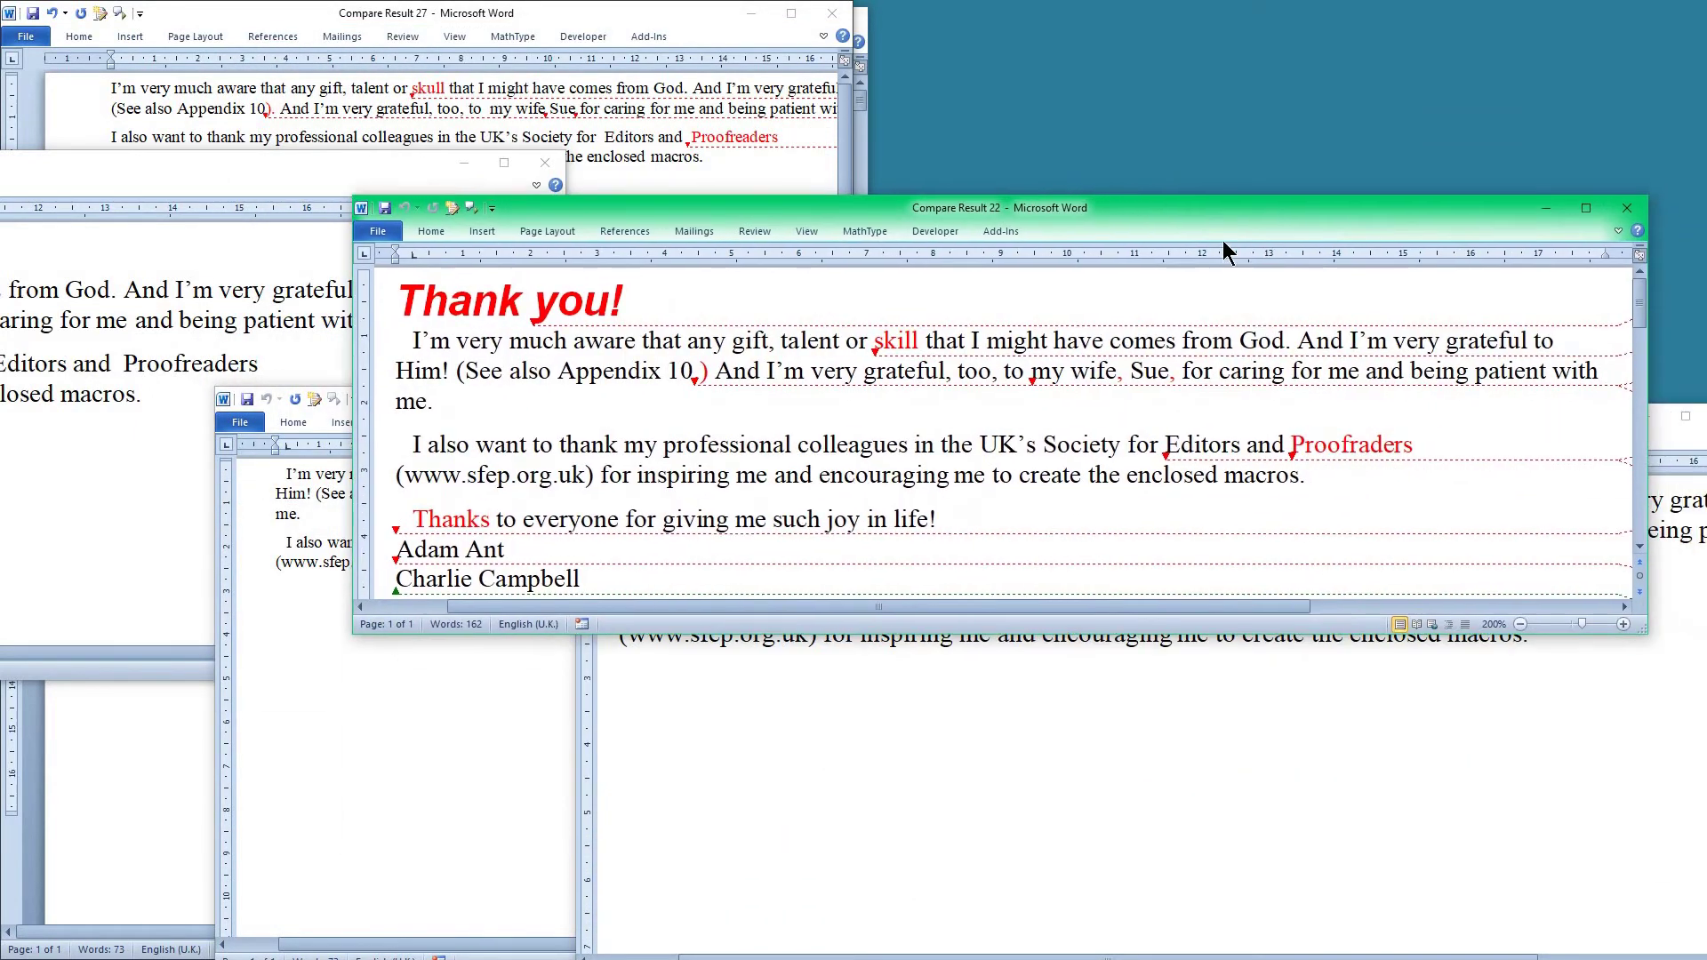